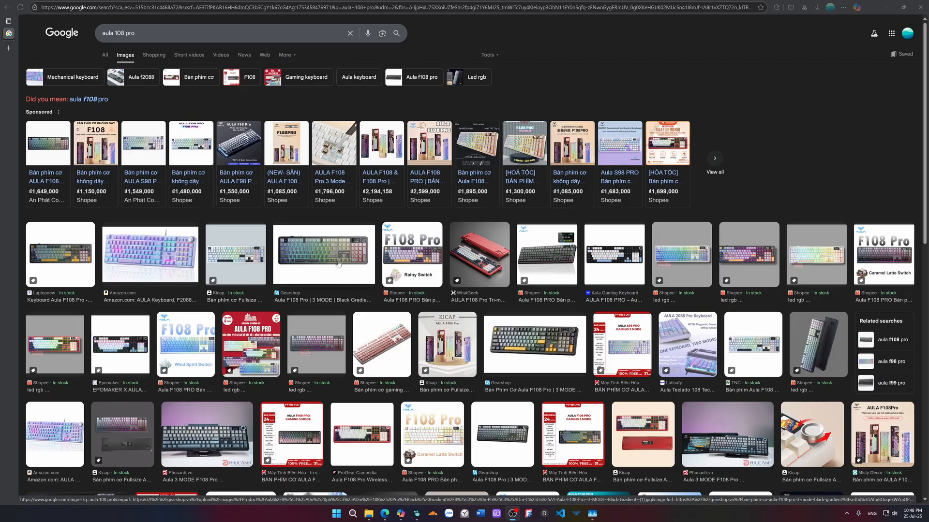
# Step: Preview the Gearshop image of the Aula F108 Pro keyboard and browse its related images
pyautogui.click(338, 264)
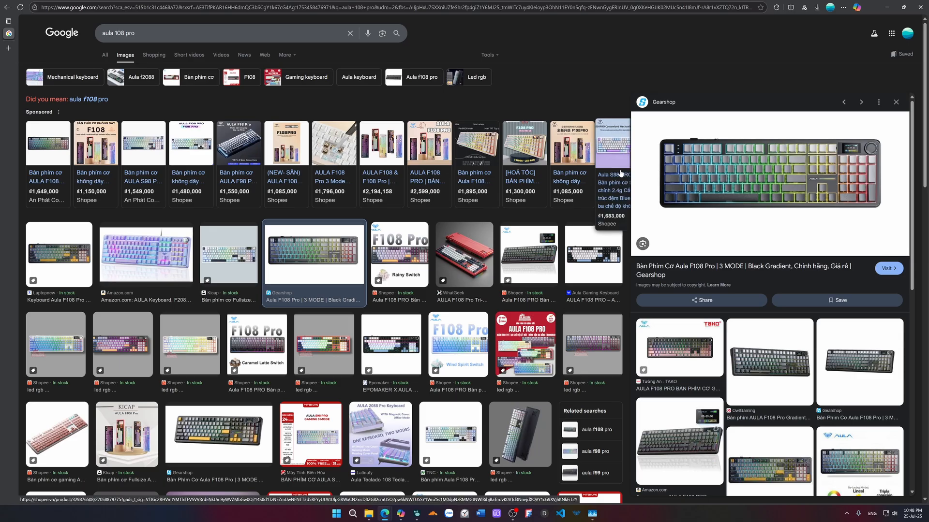
pyautogui.scroll(-6, 851, 401)
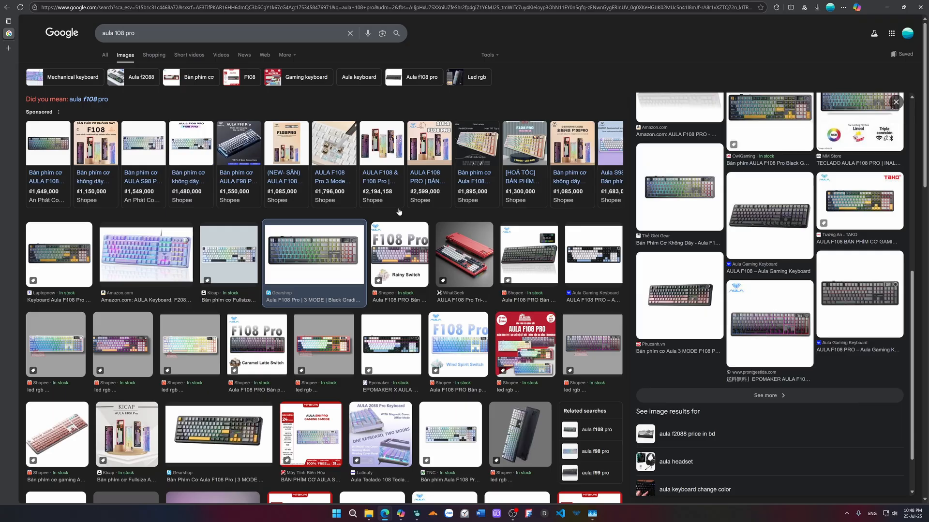
# Step: Search the web in a new tab for "what is tft", refining the query to "what is tft screen"
pyautogui.click(9, 48)
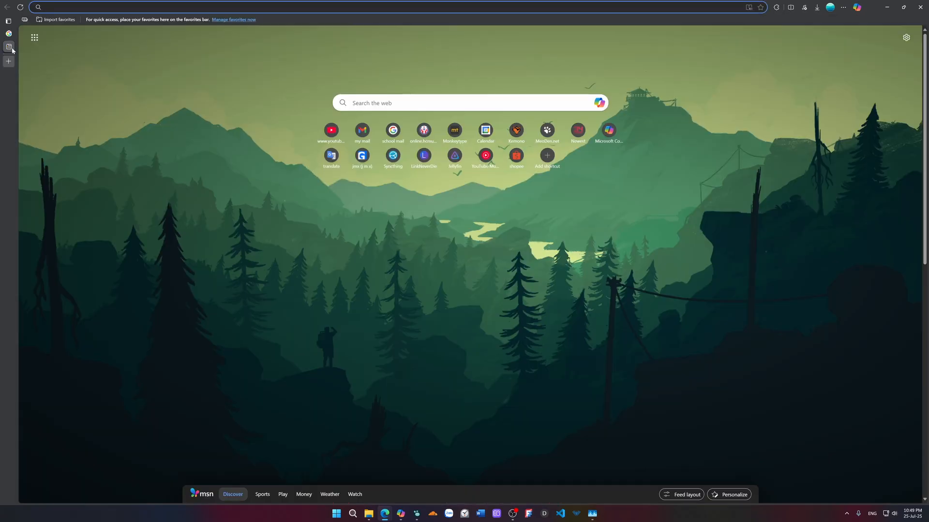
pyautogui.write('what is ')
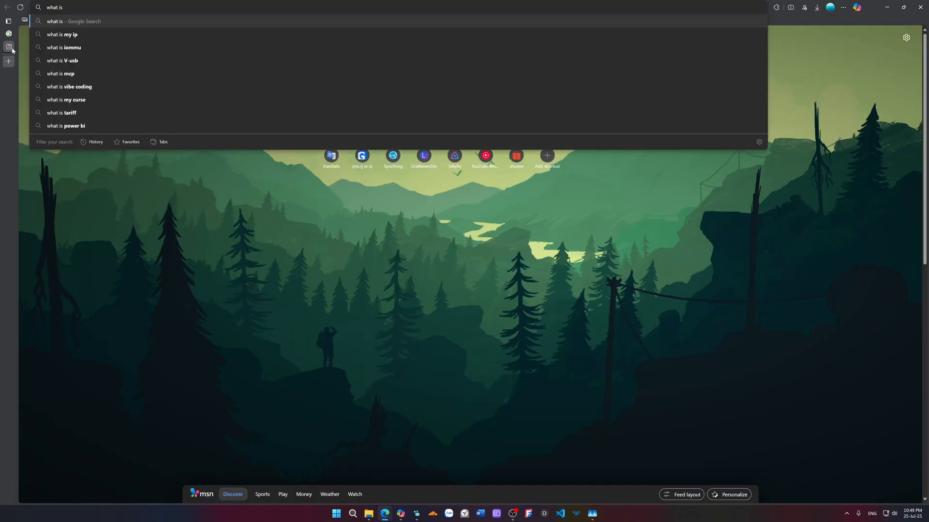
pyautogui.write('tft')
pyautogui.press('Return')
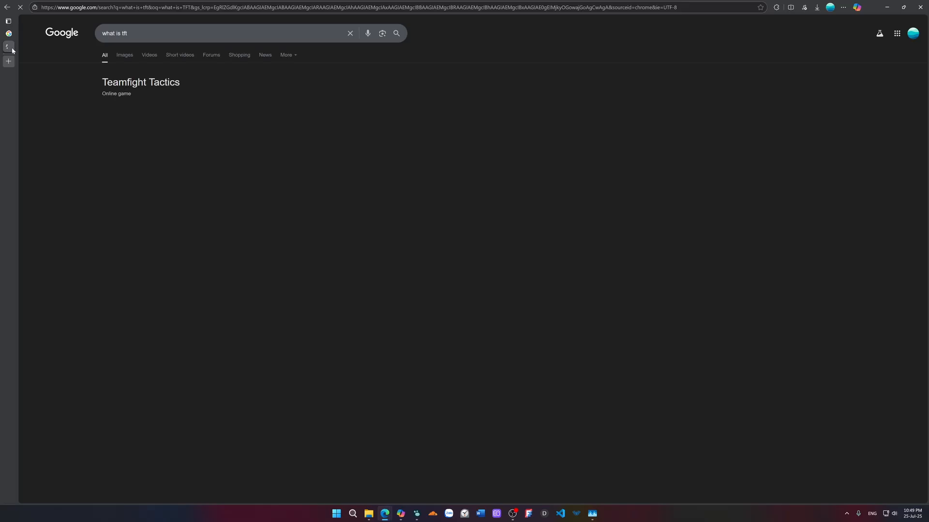
pyautogui.click(127, 34)
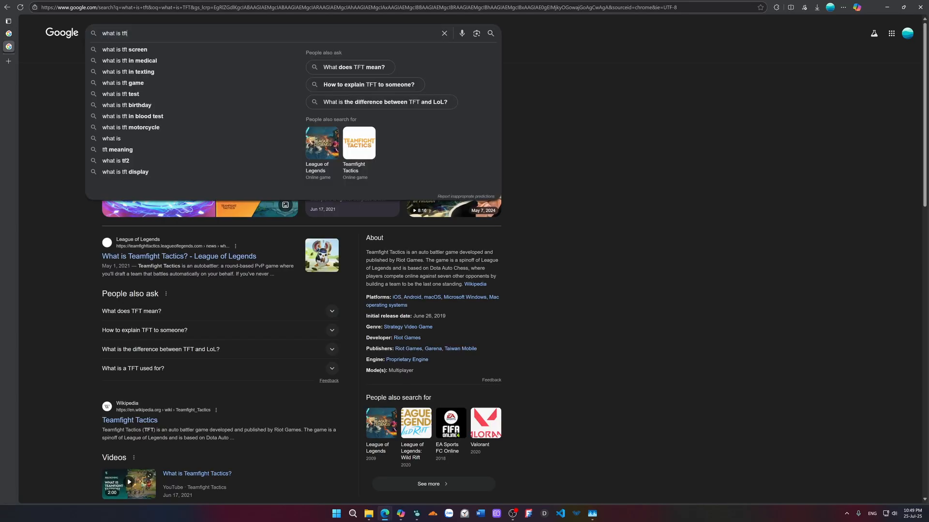
pyautogui.write('screen')
pyautogui.press('Return')
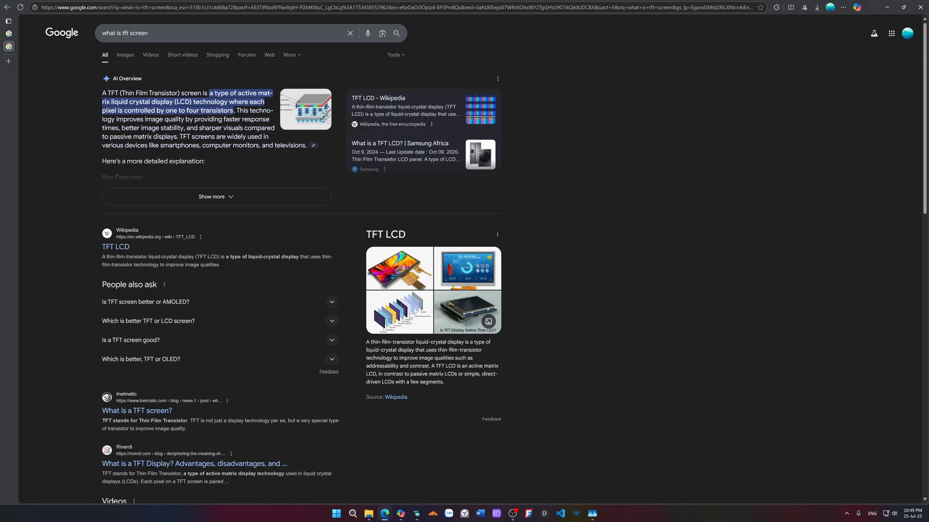
# Step: Enlarge the results page and copy the AI Overview's opening sentence defining a TFT screen
pyautogui.hotkey('ctrl', '+')
pyautogui.hotkey('ctrl', '+')
pyautogui.hotkey('ctrl', '+')
pyautogui.hotkey('ctrl', '+')
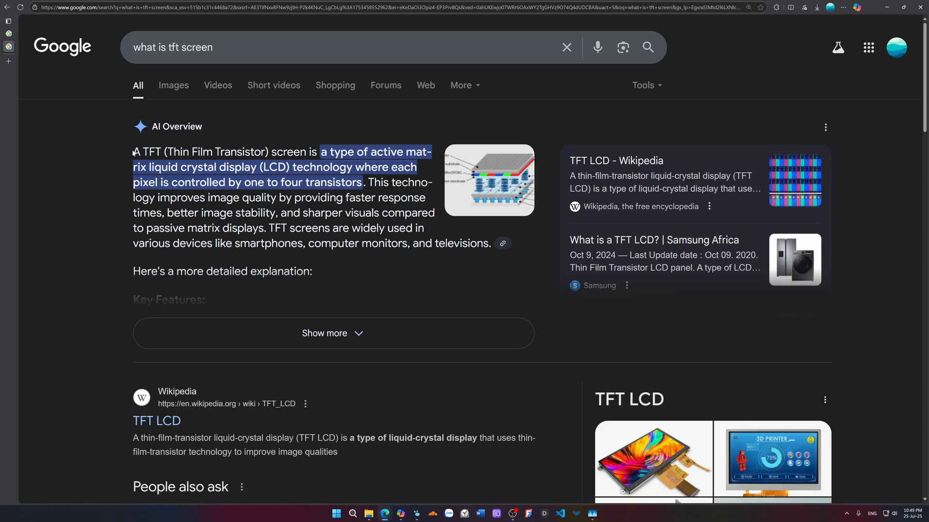
pyautogui.moveTo(133, 152); pyautogui.dragTo(424, 154)
pyautogui.hotkey('ctrl', 'c')
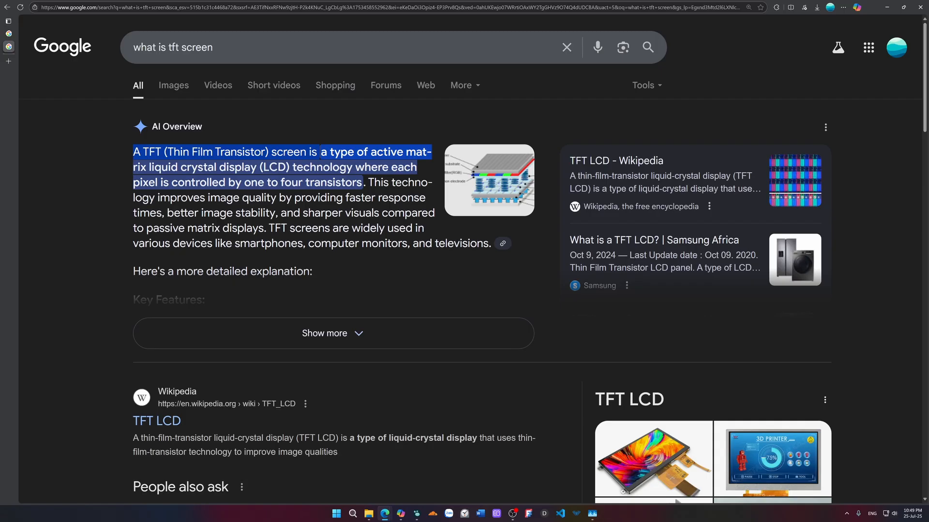
pyautogui.click(324, 213)
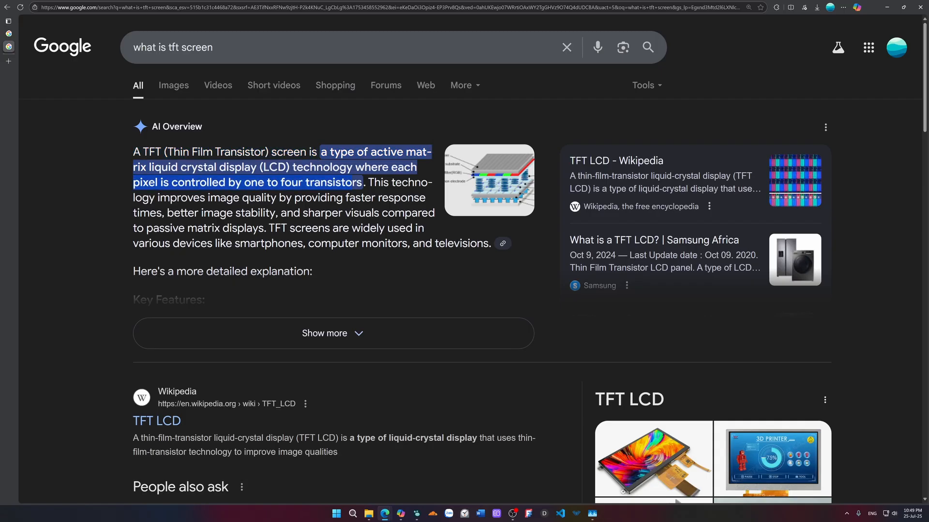
# Step: Read the Wikipedia TFT LCD snippet in the search results, highlighting part of its description
pyautogui.scroll(-3, 163, 355)
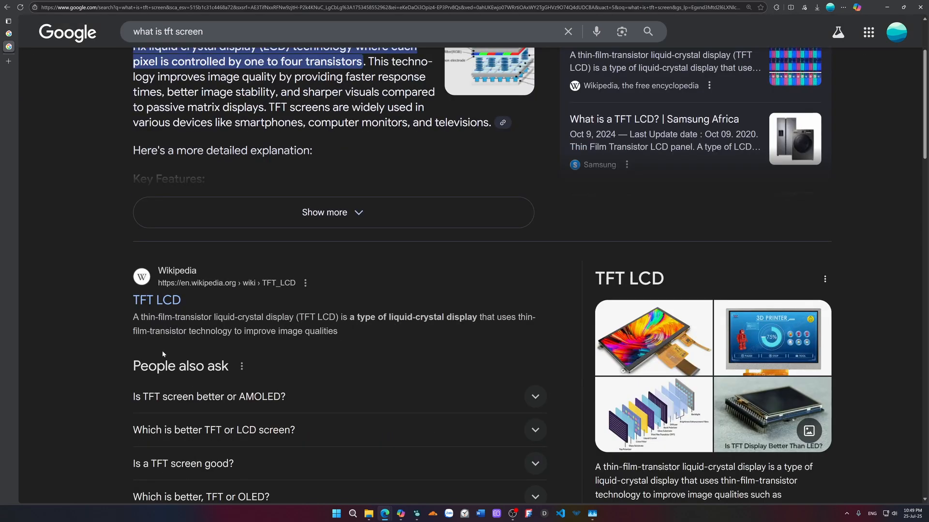
pyautogui.moveTo(283, 315); pyautogui.dragTo(365, 317)
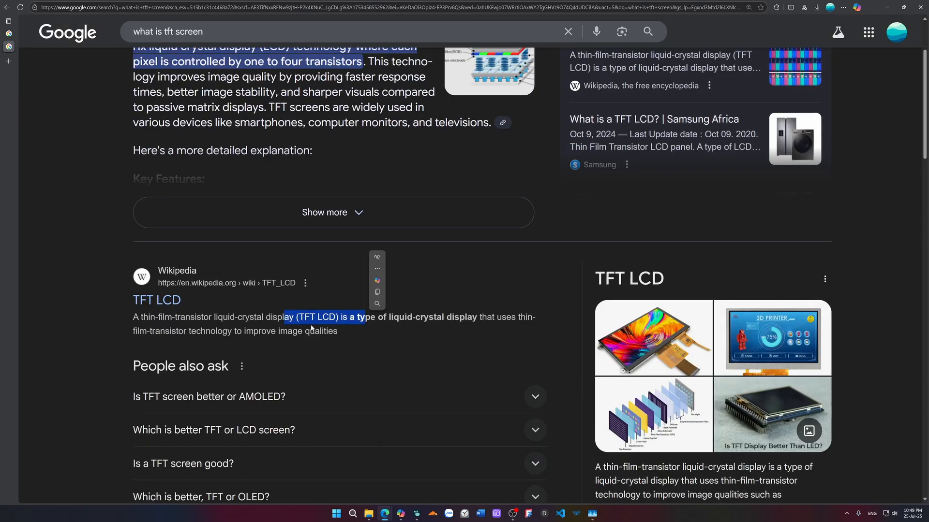
pyautogui.click(266, 332)
pyautogui.scroll(3, 465, 271)
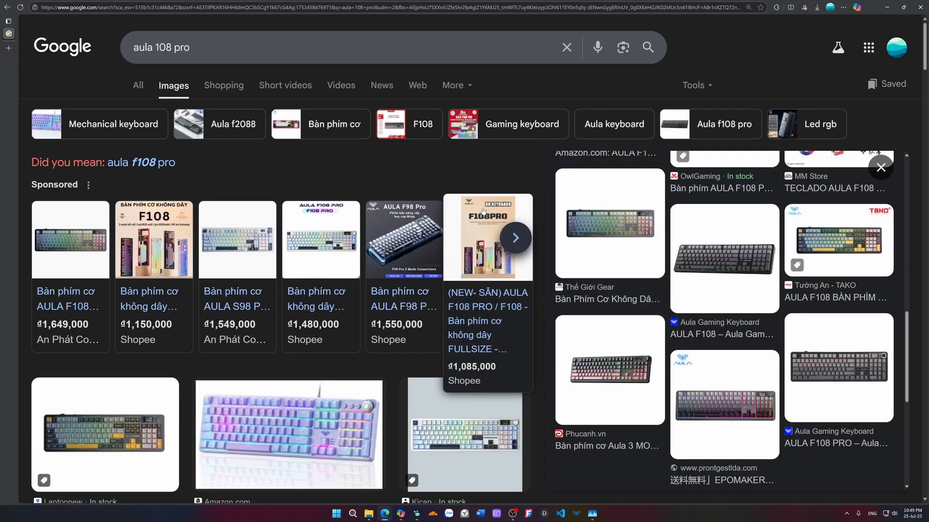
# Step: Switch to the File Explorer window showing the "GIFs for keyboard" folder and maximize it
pyautogui.moveTo(365, 516)
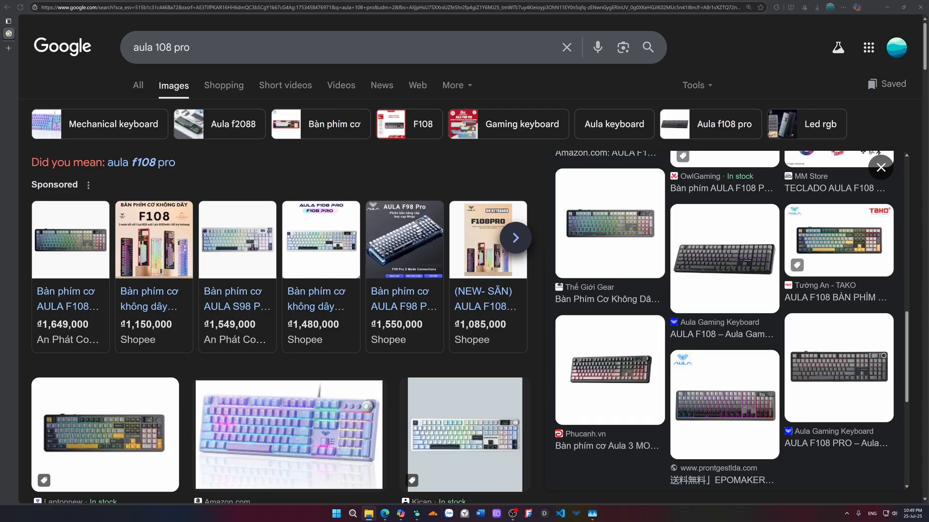
pyautogui.hotkey('alt', 'Tab')
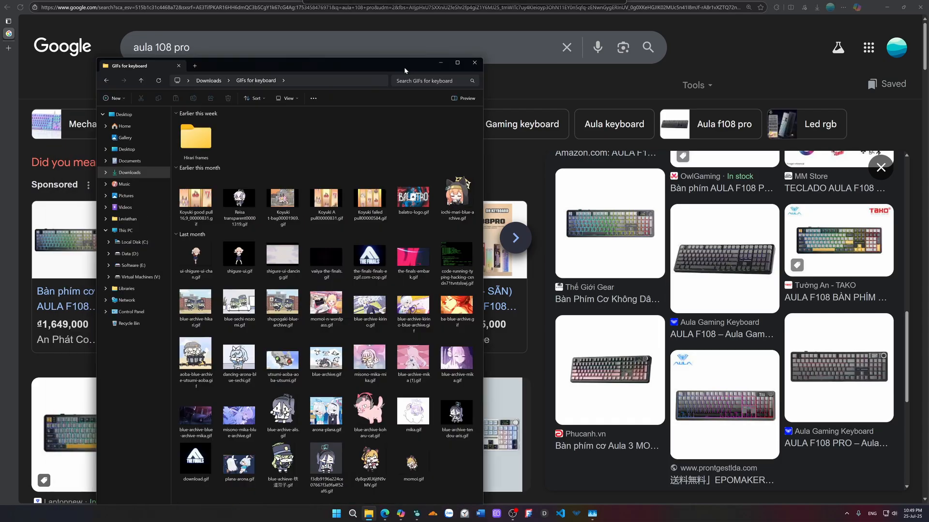
pyautogui.moveTo(404, 67); pyautogui.dragTo(381, 4)
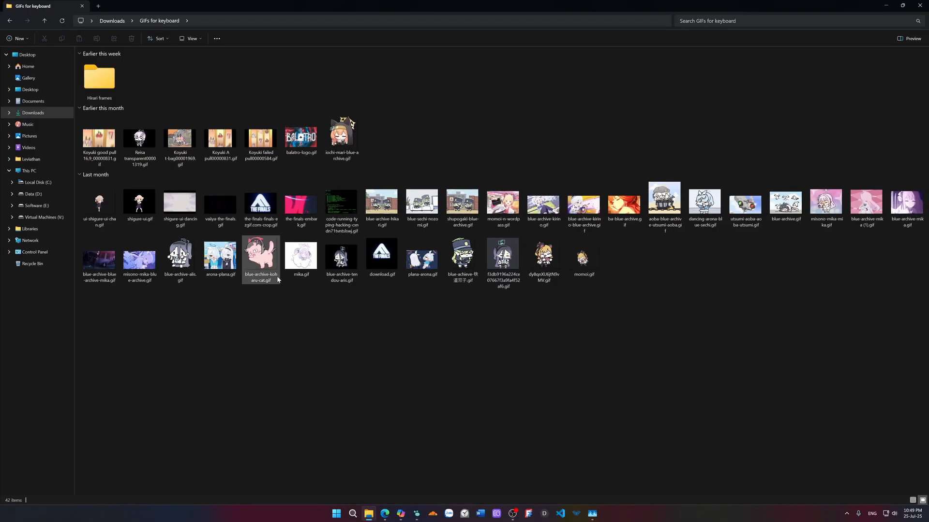
# Step: View blue-archive-koharu-cat.gif in a maximized image viewer and close it
pyautogui.click(274, 261)
pyautogui.doubleClick(260, 258)
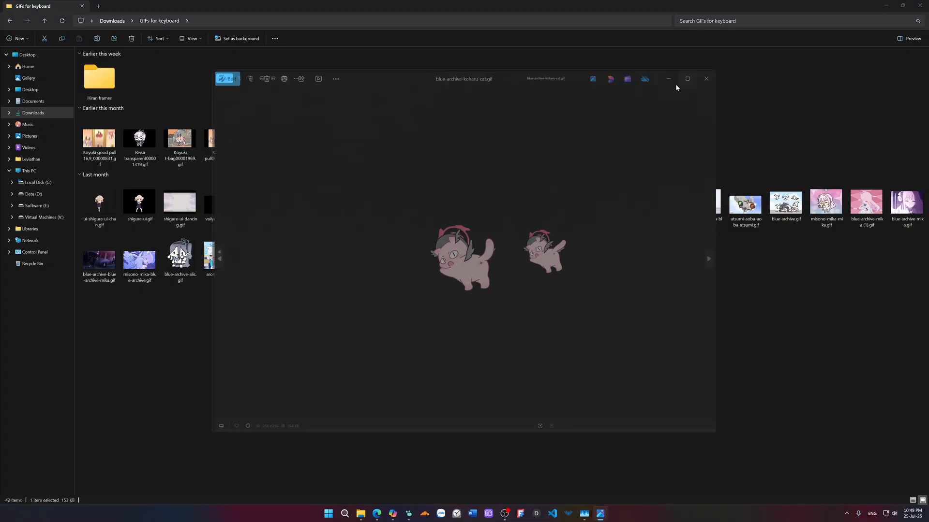
pyautogui.click(675, 83)
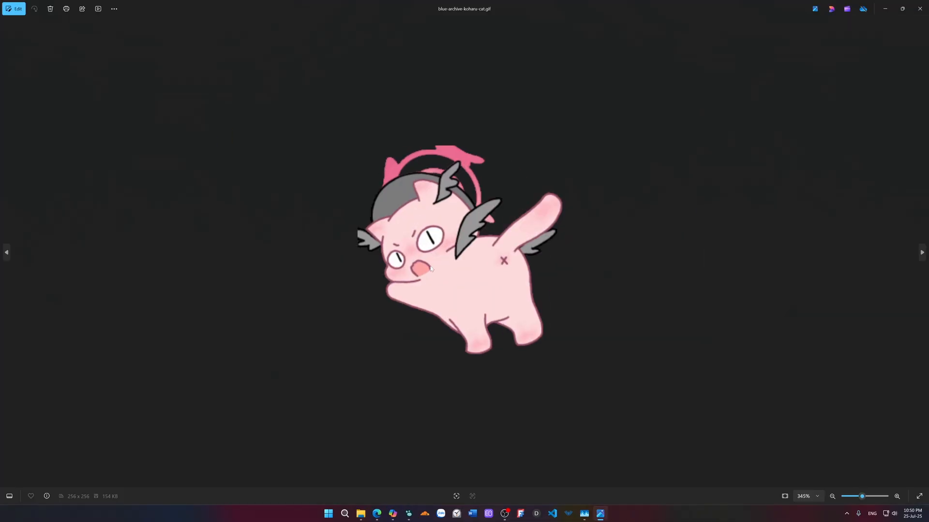
pyautogui.hotkey('alt', 'F4')
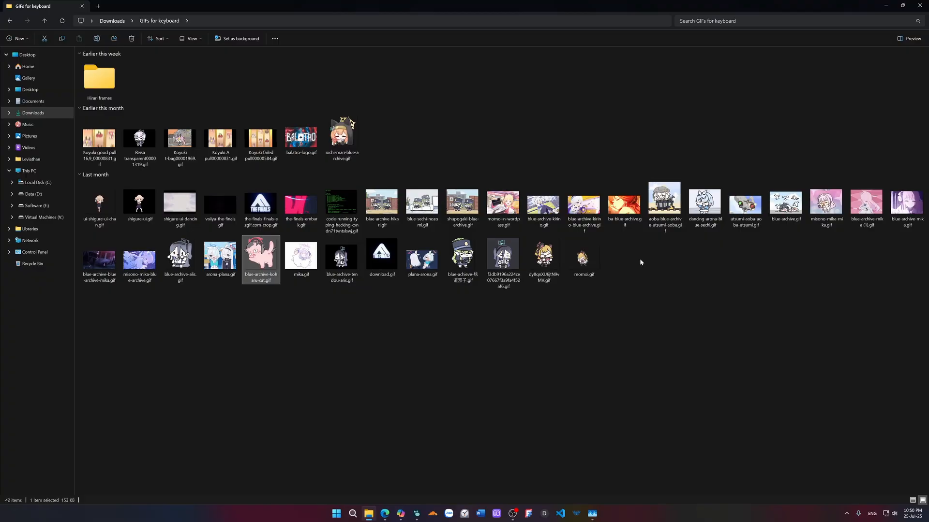
# Step: Find the GIF whose name starts with "blue-ach", view it in the image viewer and close it
pyautogui.write('blue-ach')
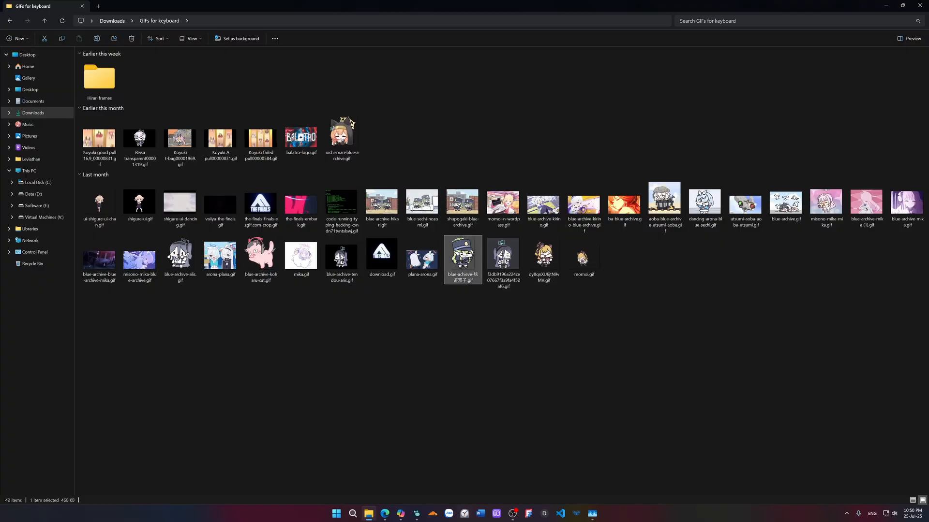
pyautogui.doubleClick(464, 253)
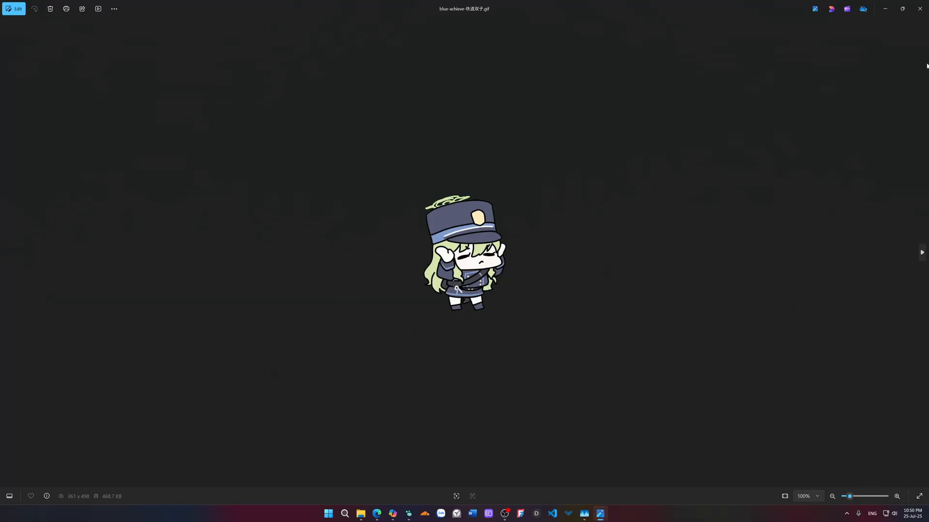
pyautogui.click(919, 9)
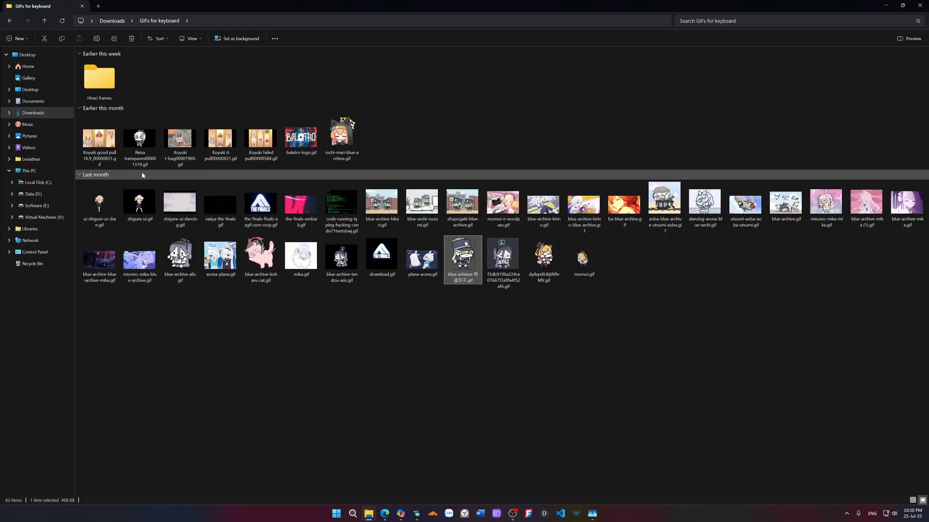
# Step: View Reisa transparent00001319.gif and blue-archive.gif one after the other, closing each viewer
pyautogui.doubleClick(140, 140)
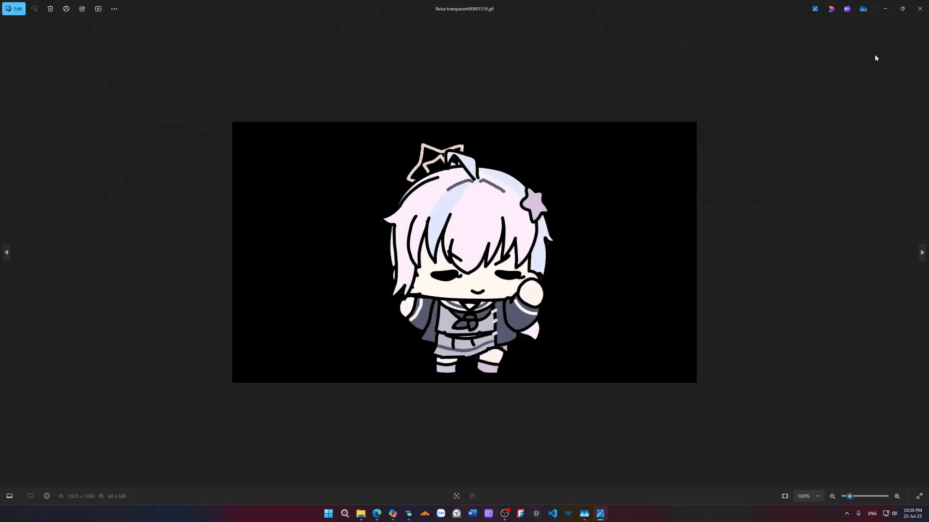
pyautogui.press('Escape')
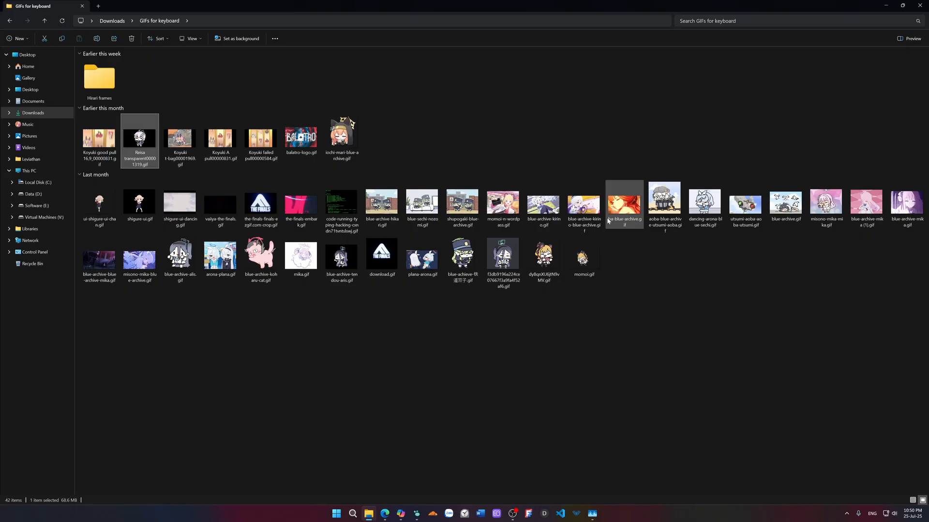
pyautogui.doubleClick(774, 210)
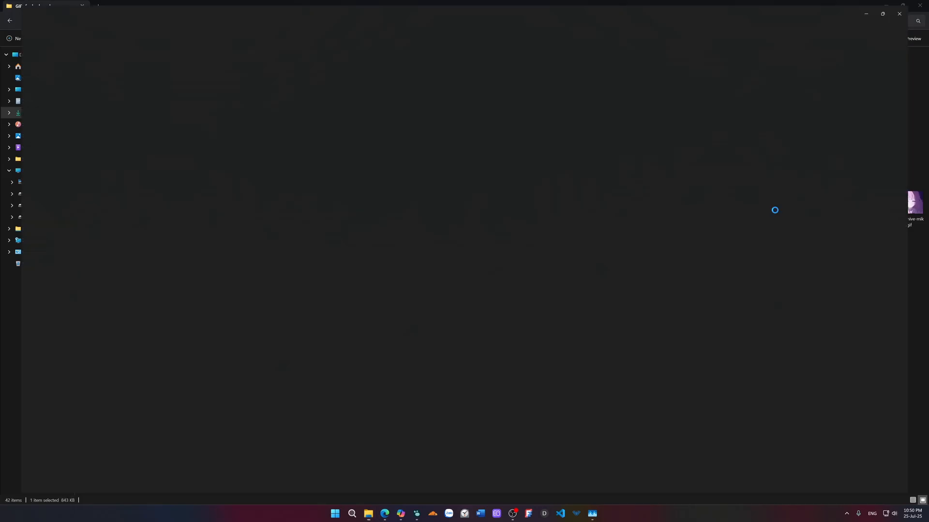
pyautogui.press('Escape')
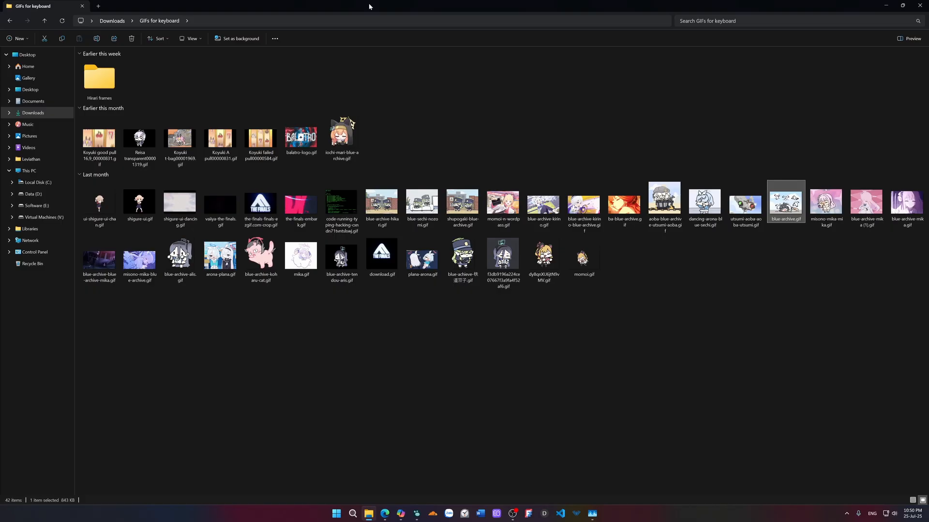
# Step: Switch to the YouTube video "Super Genius And Sickly Beautiful Girl Dance", show it full screen and bring up the taskbar
pyautogui.hotkey('alt', 'Tab')
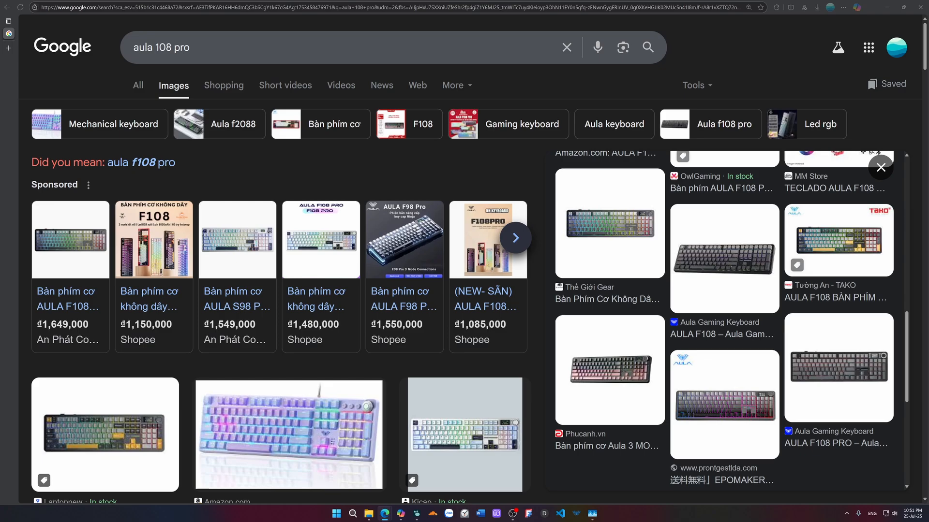
pyautogui.hotkey('alt', 'Tab')
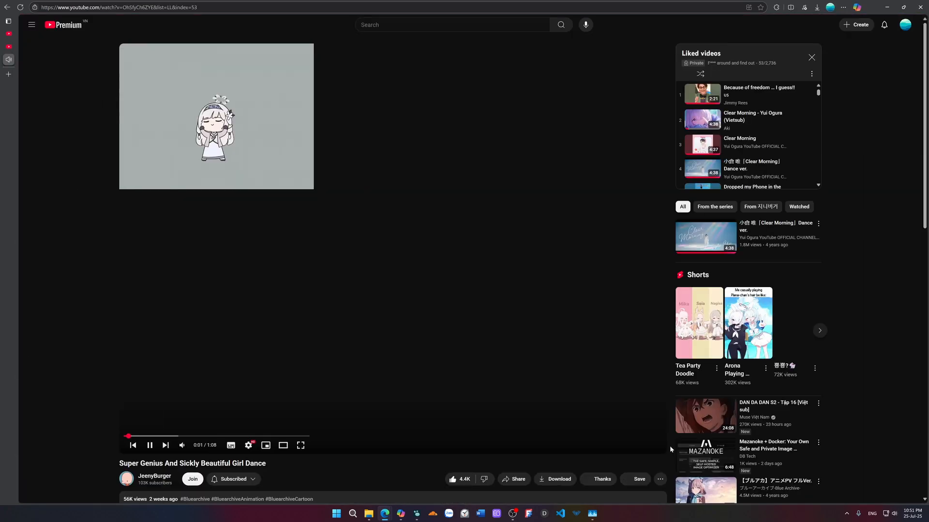
pyautogui.press('f')
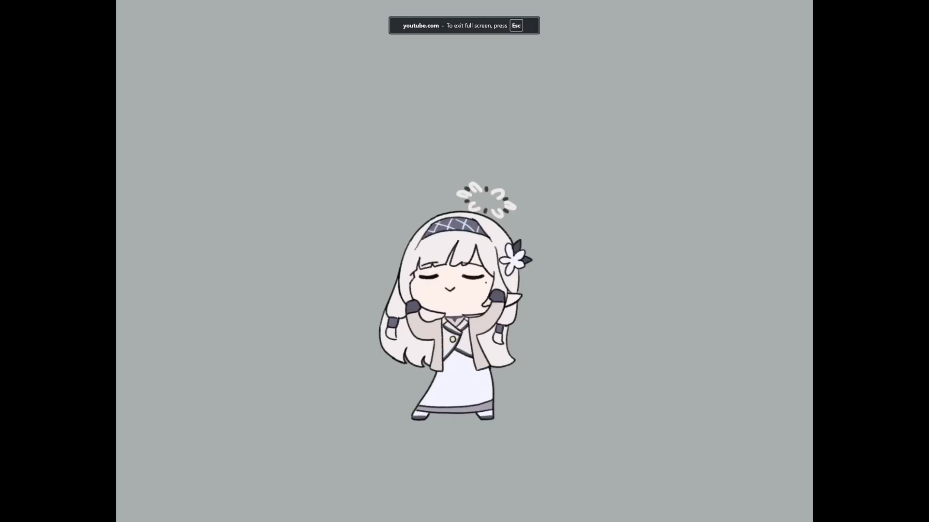
pyautogui.press('super')
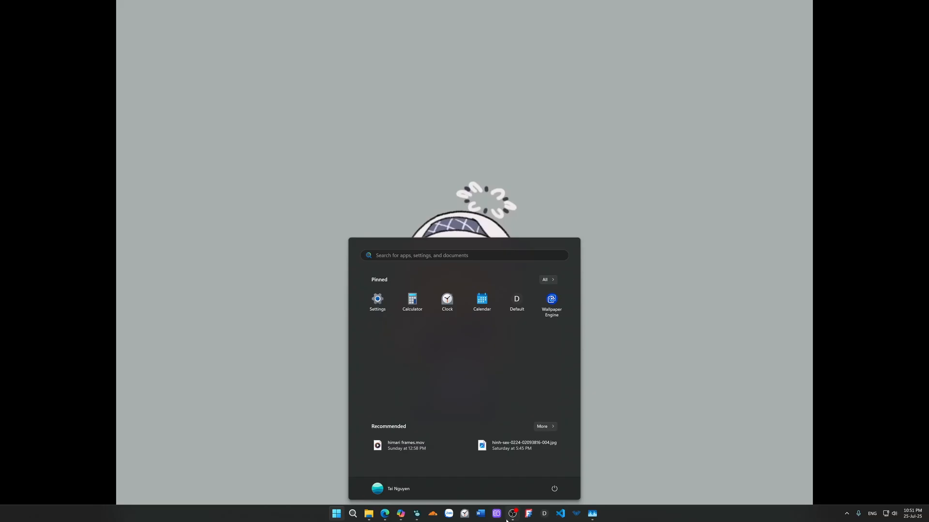
pyautogui.click(507, 520)
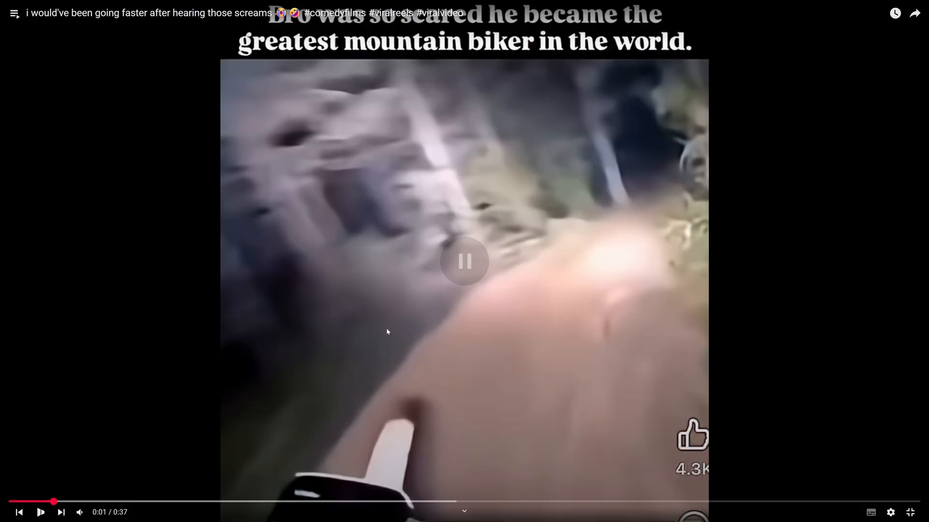
# Step: Leave full screen and return to "Super Genius And Sickly Beautiful Girl Dance" in the Liked videos playlist
pyautogui.press('Escape')
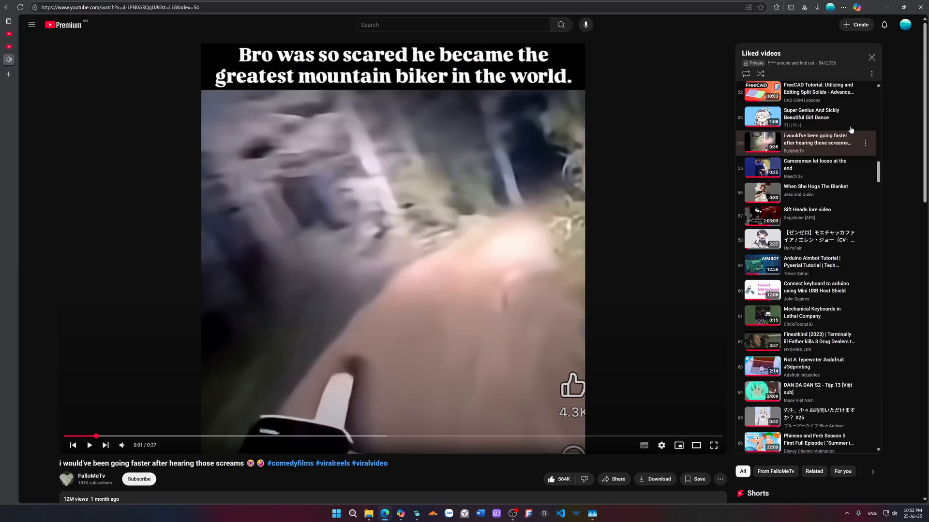
pyautogui.click(850, 128)
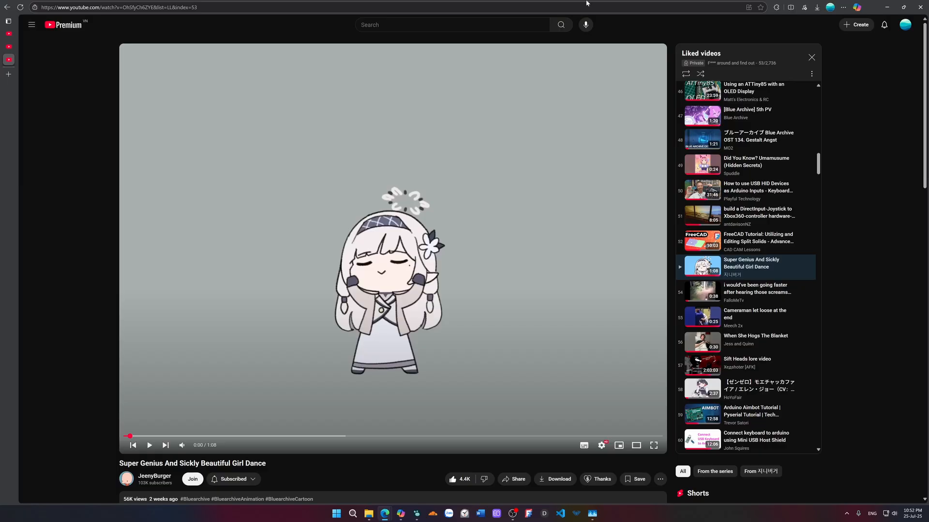
# Step: Switch to Media Player with the video "초천재병약댄스 (1)" and pause its playback
pyautogui.hotkey('alt', 'Tab')
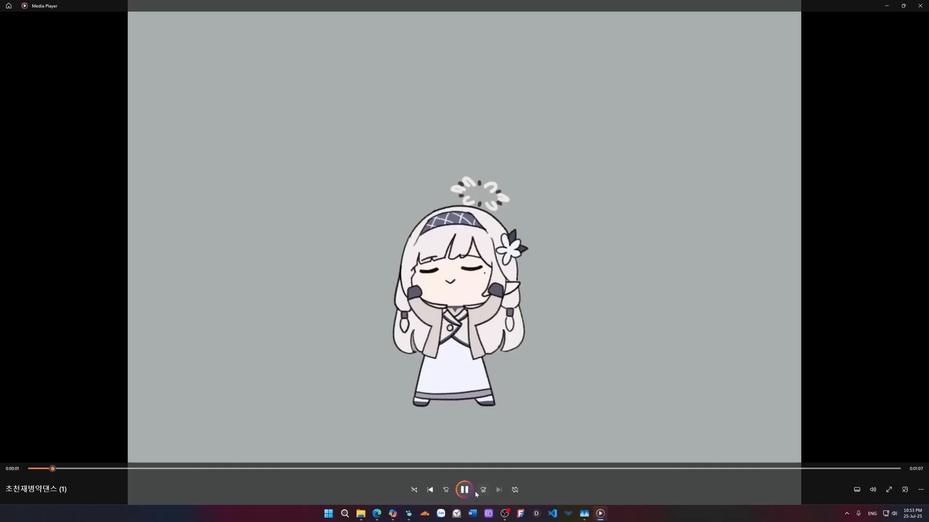
pyautogui.click(474, 492)
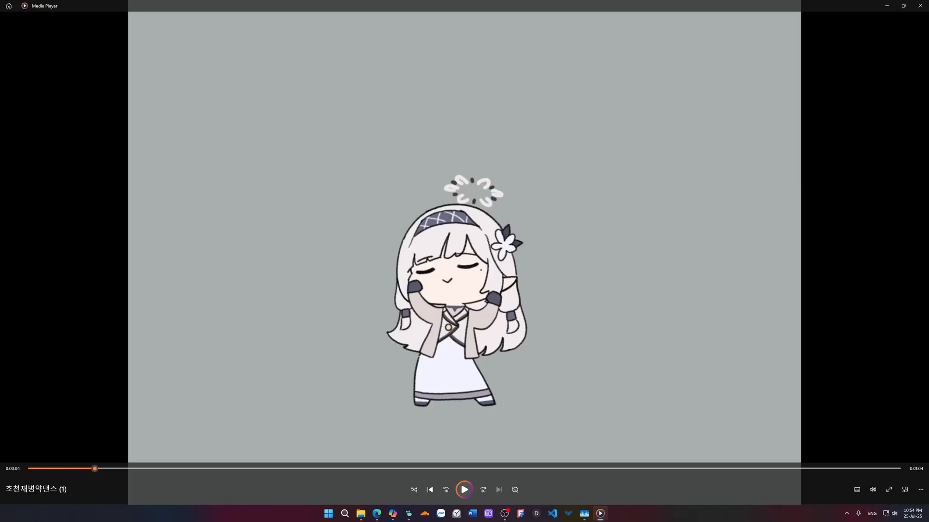
# Step: Launch DaVinci Resolve and open the "Himari dancing GIF" project
pyautogui.hotkey('alt', 'Tab')
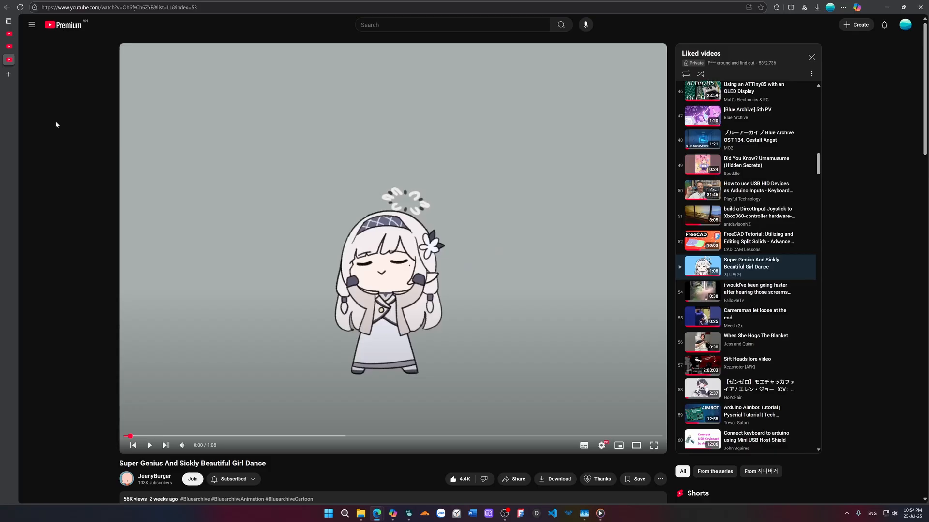
pyautogui.press('super')
pyautogui.click(847, 514)
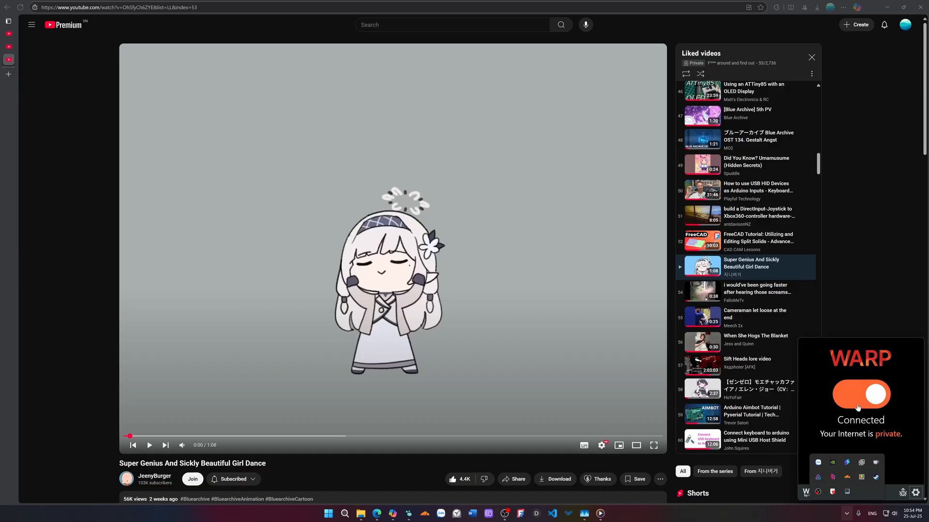
pyautogui.press('super')
pyautogui.write('da')
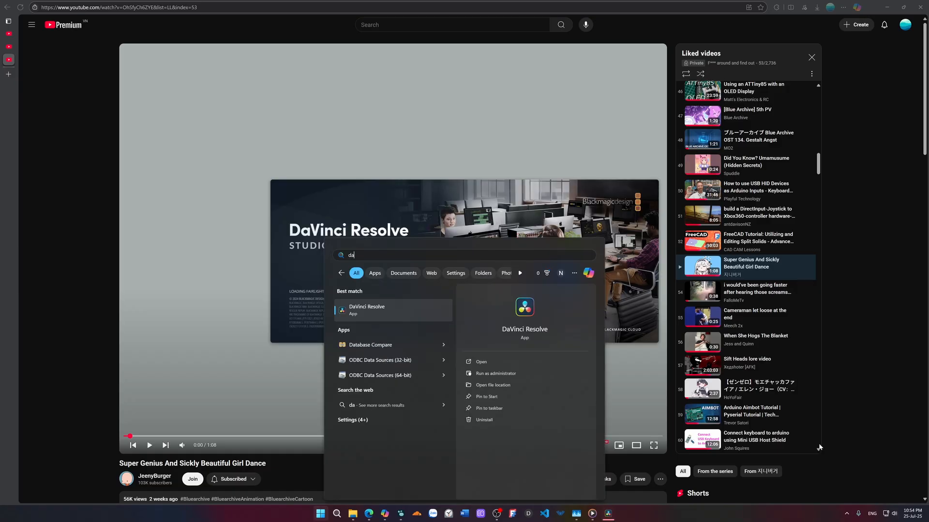
pyautogui.press('Escape')
pyautogui.moveTo(608, 513)
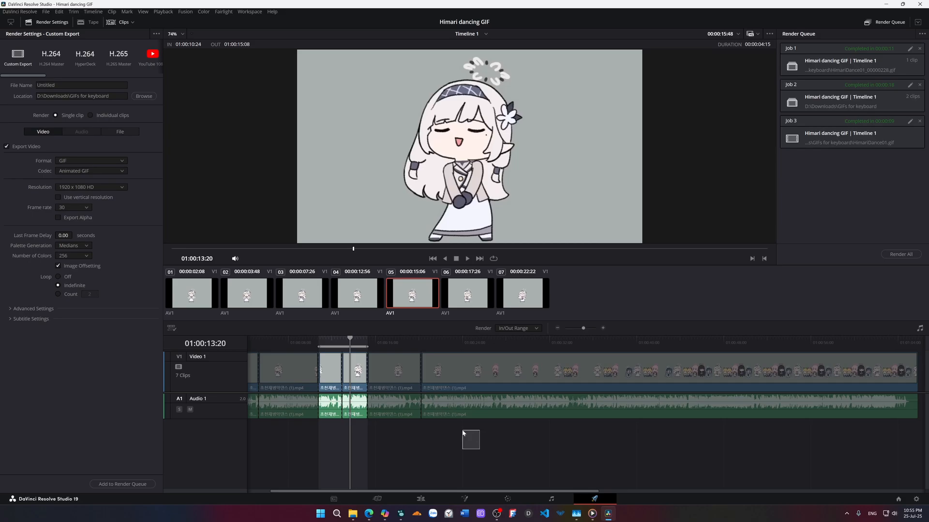
# Step: Clear the existing clips from Timeline 1 and place 초천재병약댄스 (1).mp4 at the timeline's start on the Edit page
pyautogui.moveTo(479, 449); pyautogui.dragTo(144, 353)
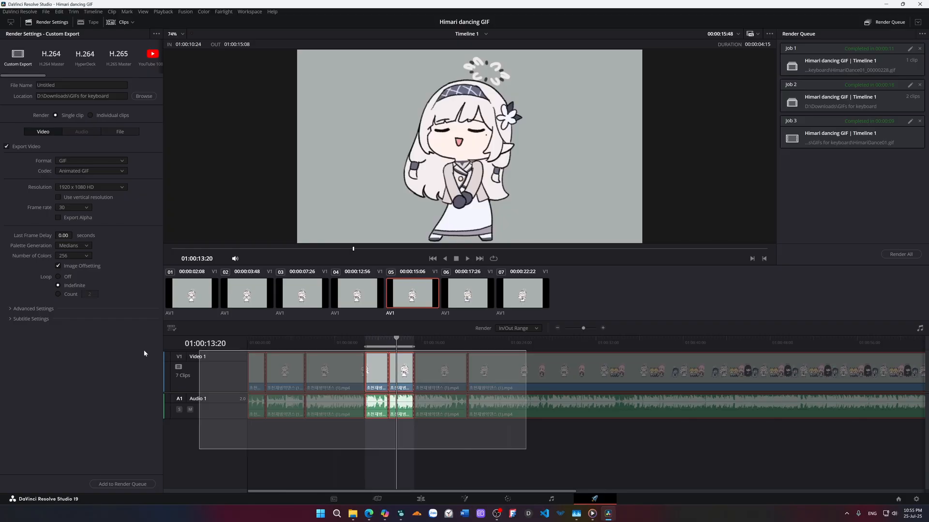
pyautogui.click(408, 500)
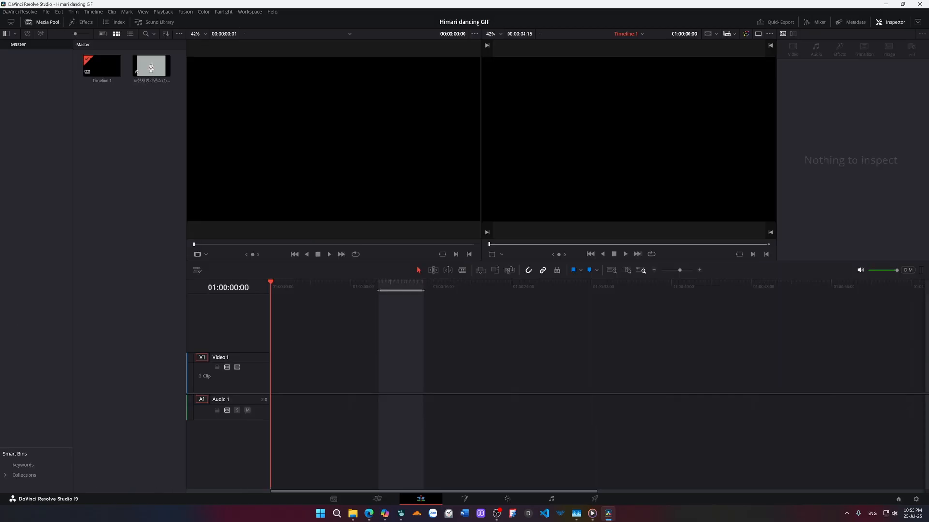
pyautogui.moveTo(151, 69); pyautogui.dragTo(321, 311)
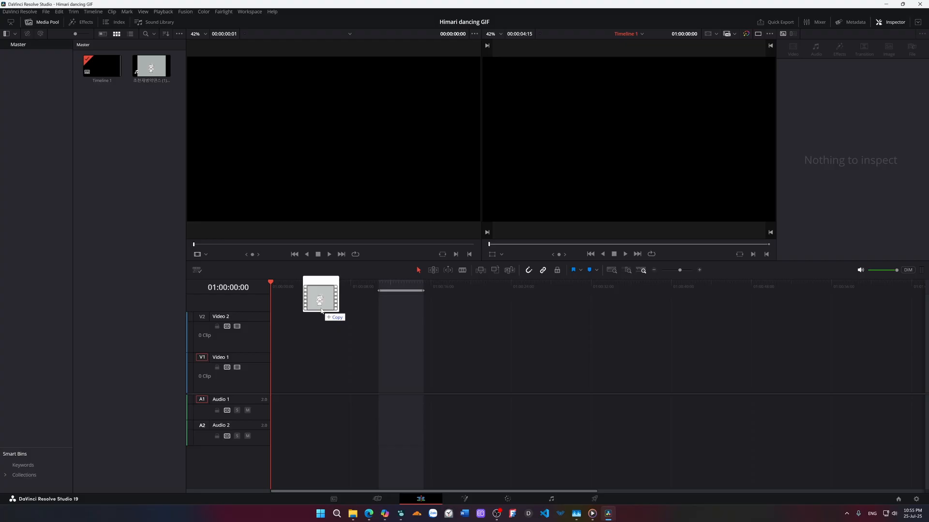
pyautogui.moveTo(321, 311); pyautogui.dragTo(276, 380)
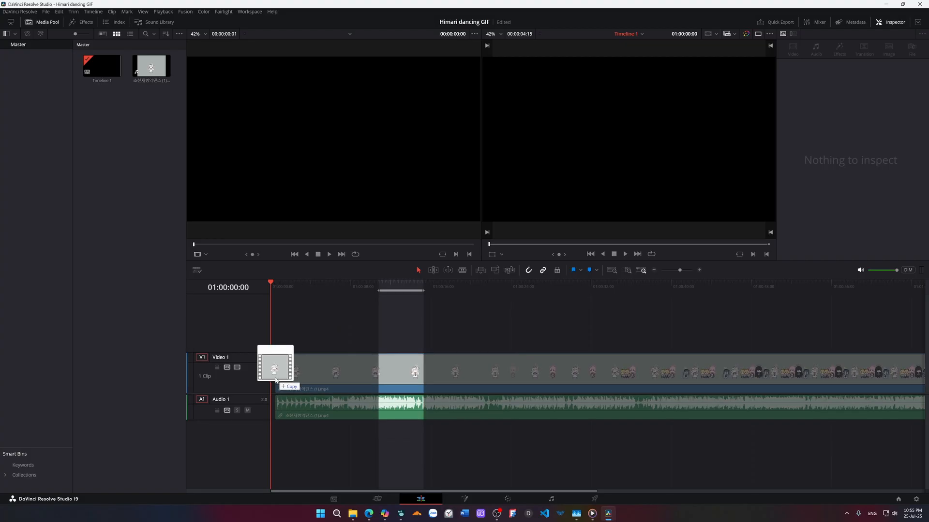
pyautogui.moveTo(276, 380); pyautogui.dragTo(274, 381)
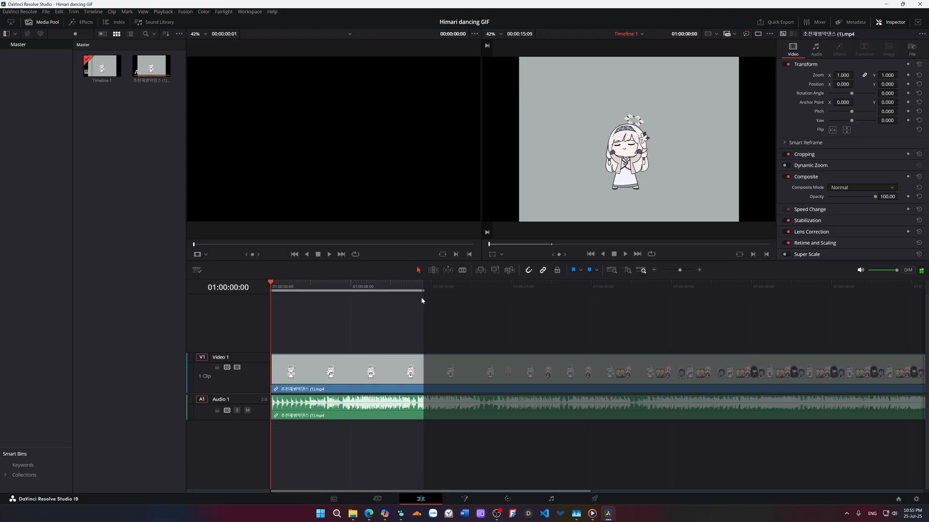
# Step: Extend the timeline's in/out range so it spans the whole 초천재병약댄스 (1).mp4 clip
pyautogui.hscroll(5, 468, 383)
pyautogui.hscroll(4, 469, 383)
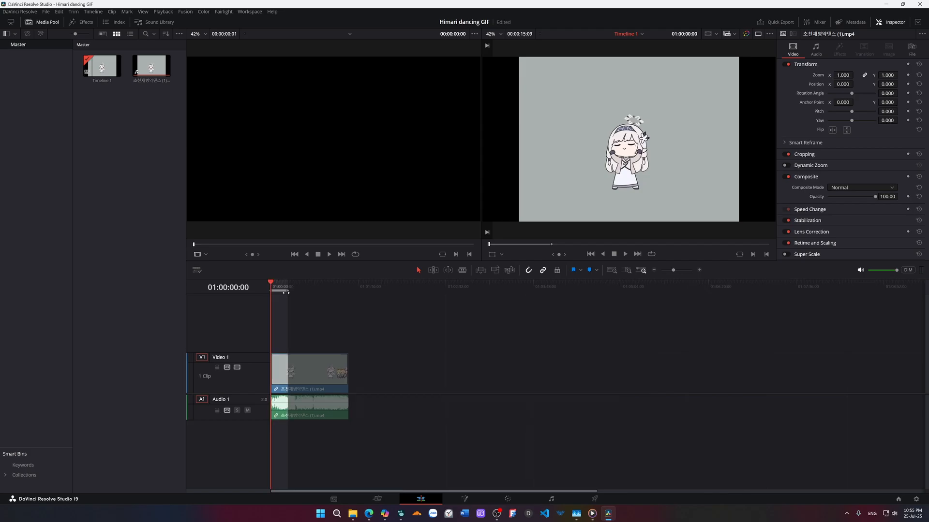
pyautogui.moveTo(288, 292); pyautogui.dragTo(288, 292)
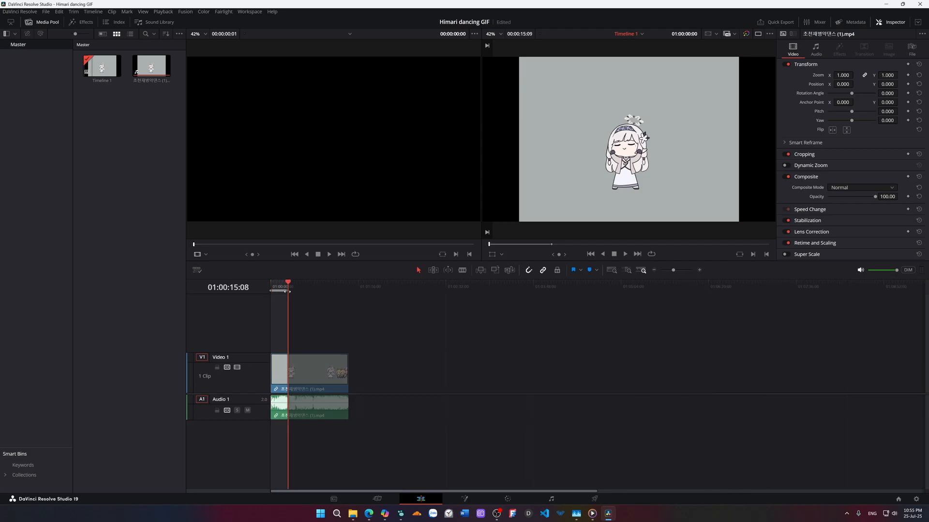
pyautogui.hotkey('ctrl', 'z')
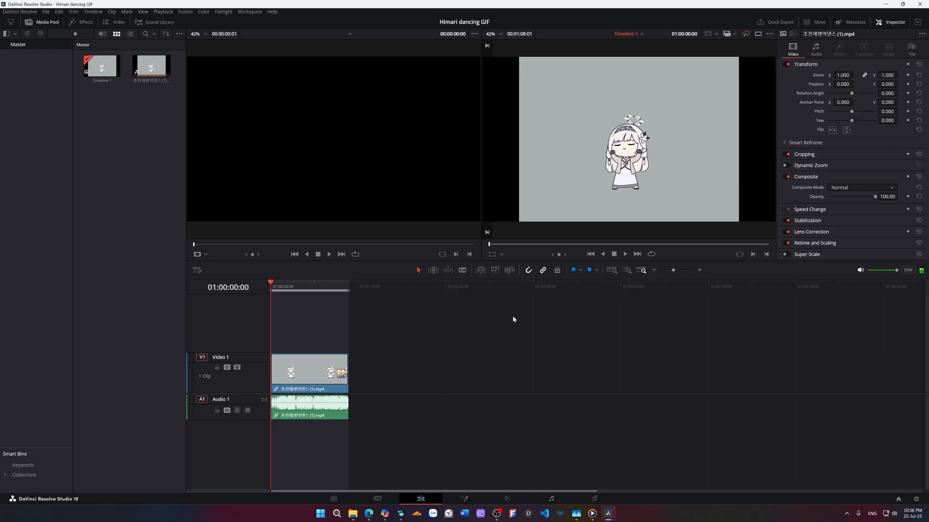
# Step: Switch to the browser and search Google for "how to extract frame from video in davinci resolve"
pyautogui.hotkey('alt', 'Tab')
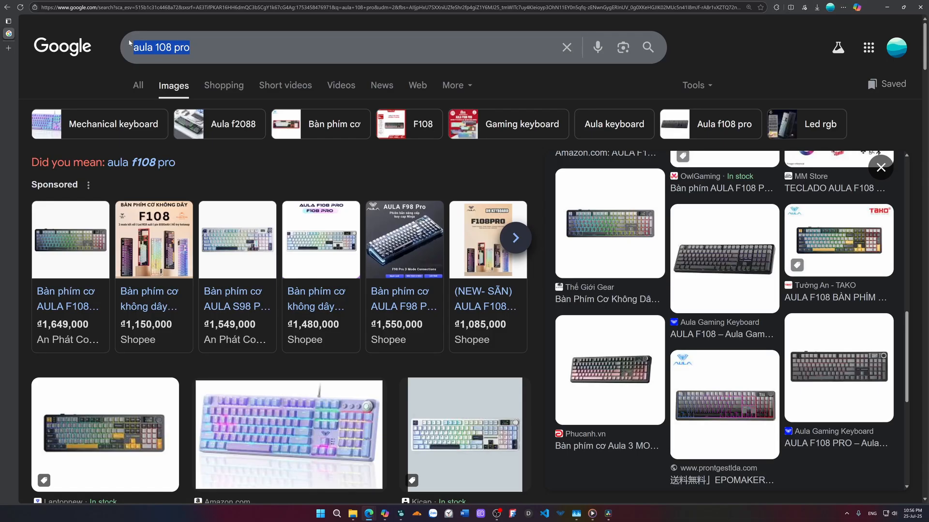
pyautogui.hotkey('ctrl', 'l')
pyautogui.write('ho')
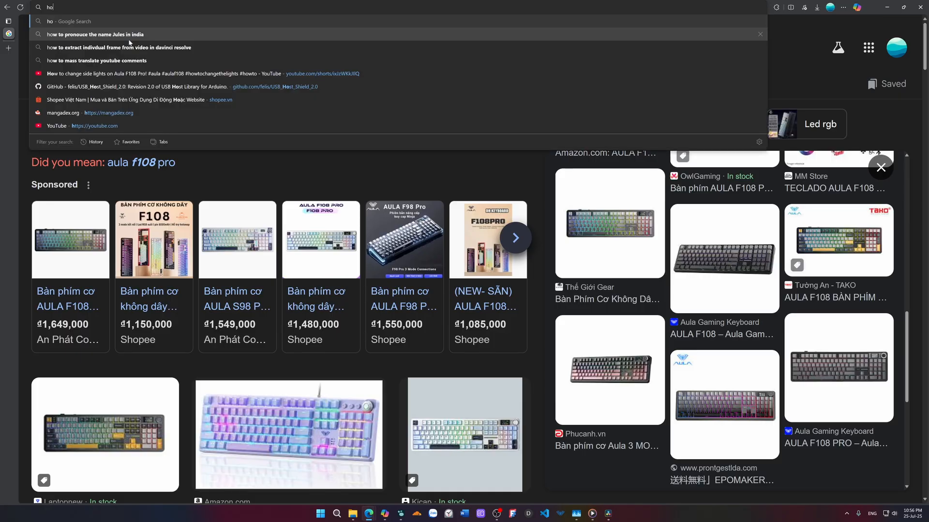
pyautogui.write('w to extract fdro')
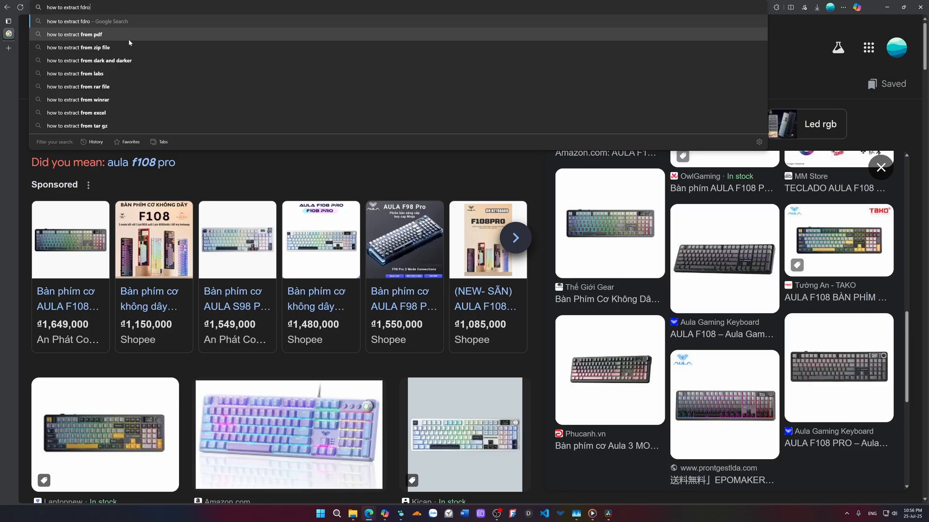
pyautogui.press('BackSpace')
pyautogui.press('BackSpace')
pyautogui.press('BackSpace')
pyautogui.write('rame from video in da')
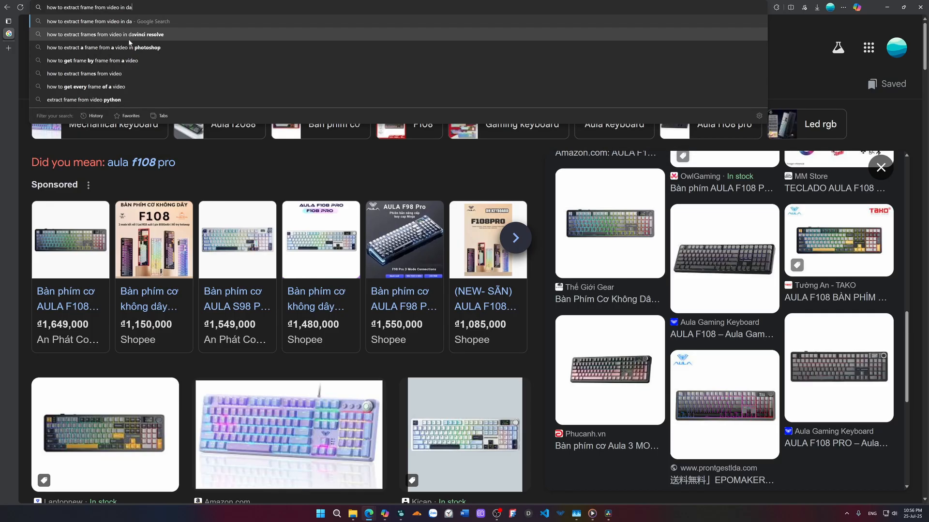
pyautogui.click(130, 41)
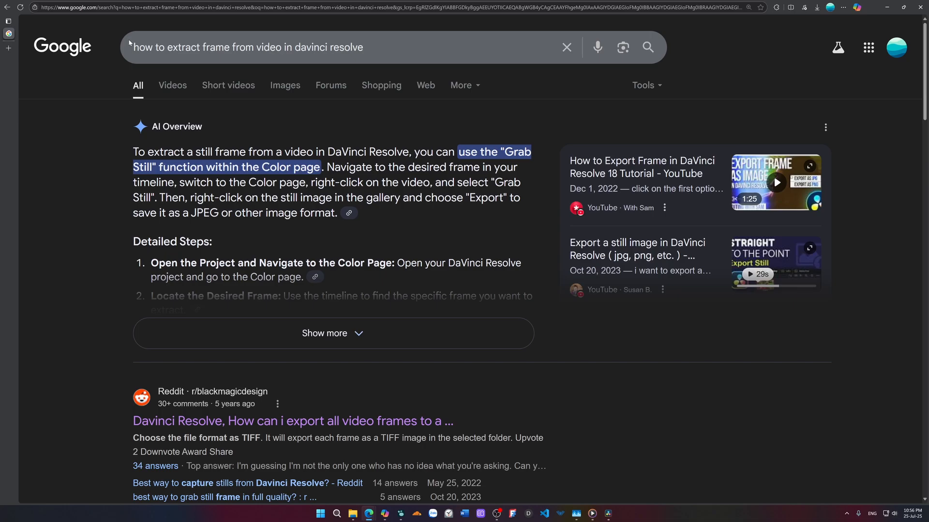
# Step: Switch to DaVinci Resolve, unlink the clip's video and audio, and delete the audio part from Audio 1
pyautogui.hotkey('alt', 'Tab')
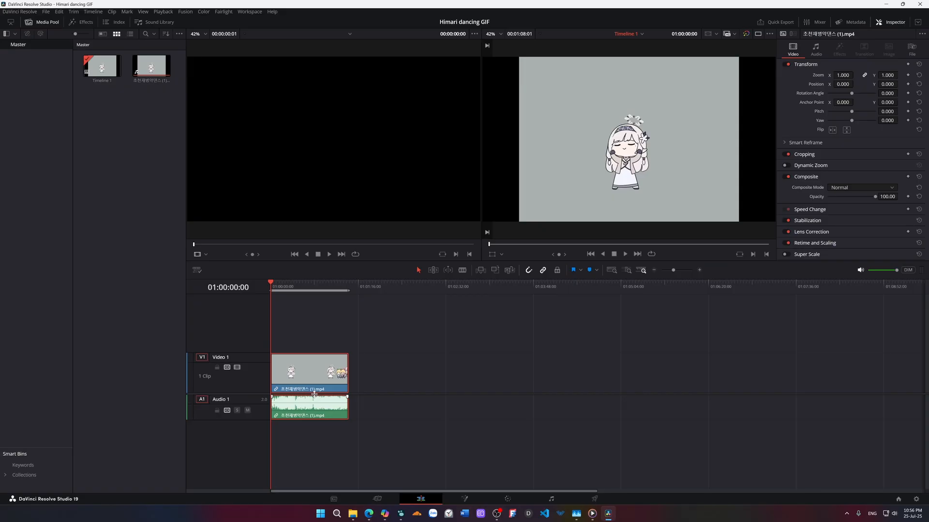
pyautogui.scroll(5, 312, 386)
pyautogui.scroll(2, 313, 380)
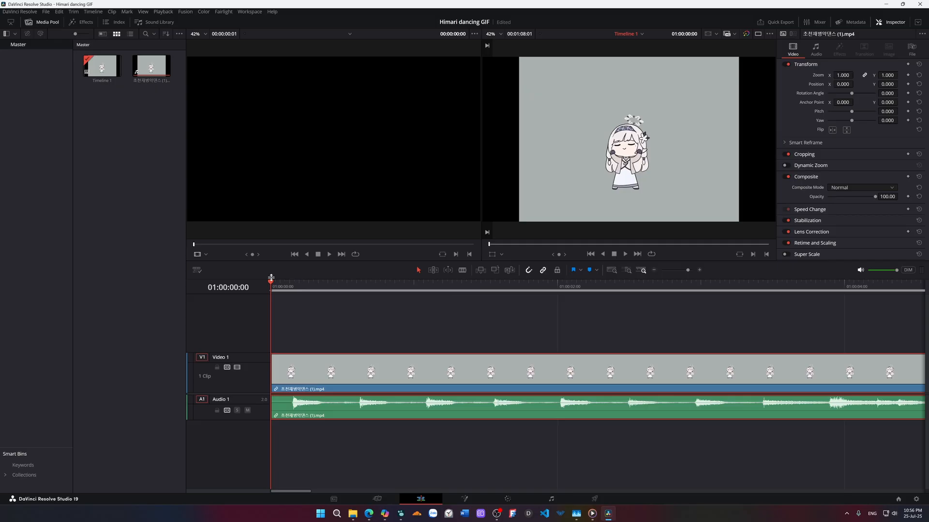
pyautogui.moveTo(270, 278); pyautogui.dragTo(352, 282)
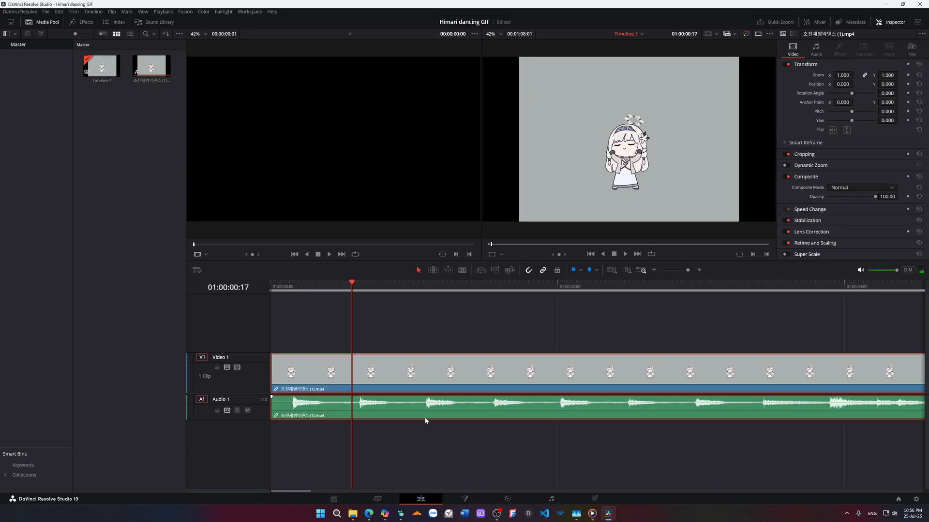
pyautogui.hotkey('ctrl', 'alt', 'l')
pyautogui.click(462, 422)
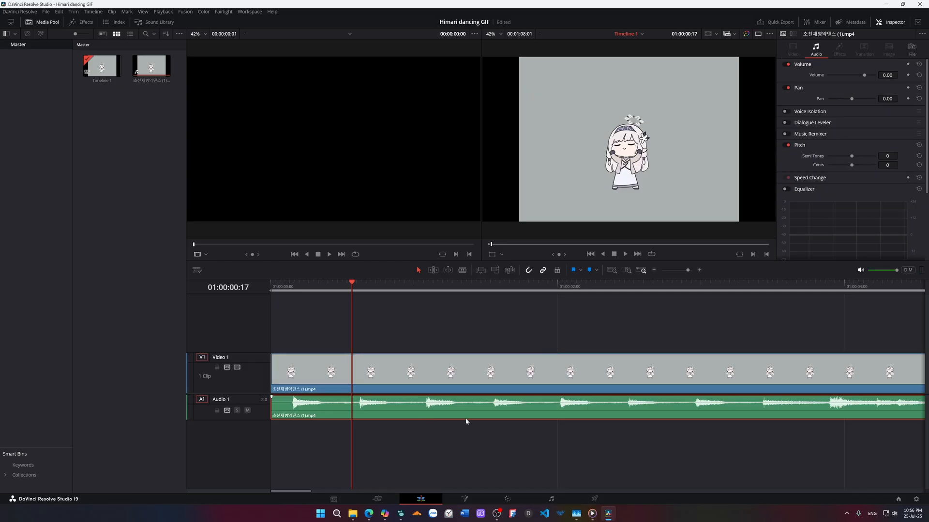
pyautogui.press('Delete')
# Step: Play the dance clip briefly, then scrub through it and park the playhead at 01:00:01:16
pyautogui.press('space')
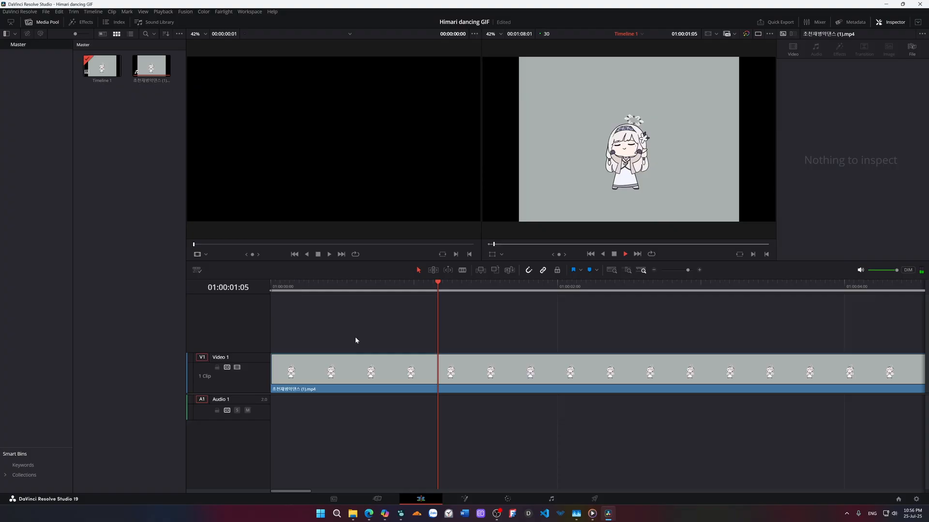
pyautogui.click(683, 286)
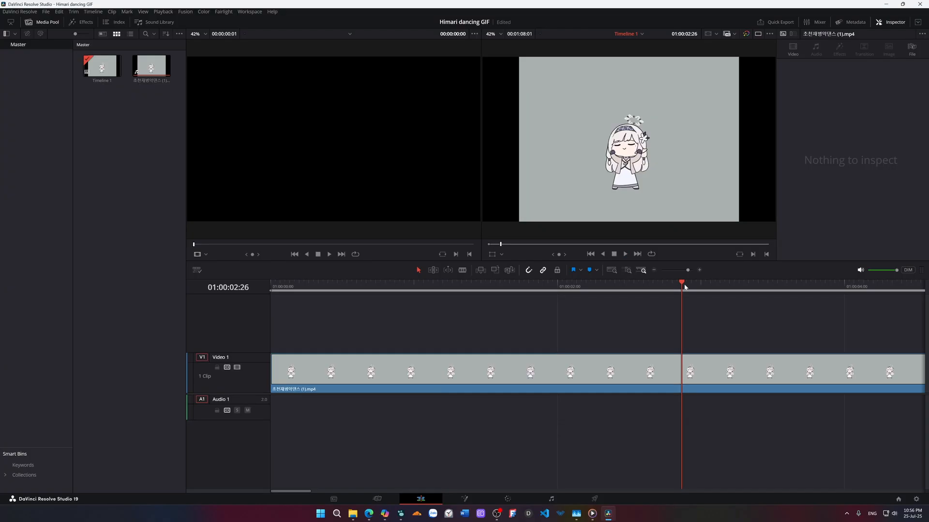
pyautogui.moveTo(684, 286); pyautogui.dragTo(554, 313)
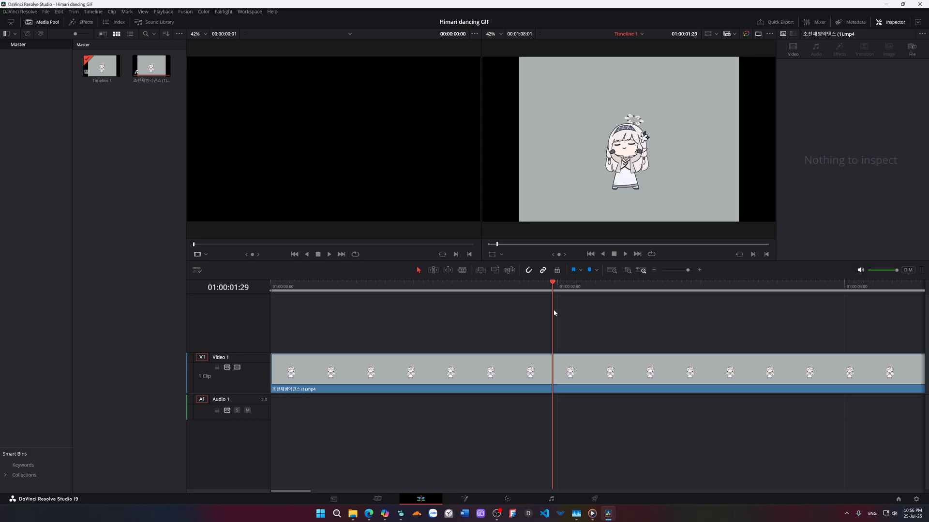
pyautogui.moveTo(554, 313); pyautogui.dragTo(490, 319)
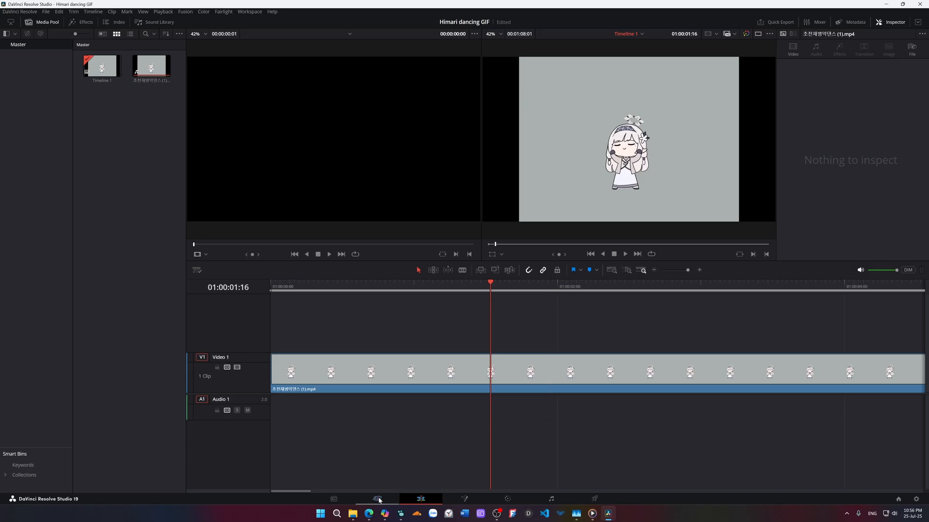
# Step: Scale the video clip to a zoom of 2.000 and set its Y position to 162.000
pyautogui.click(526, 373)
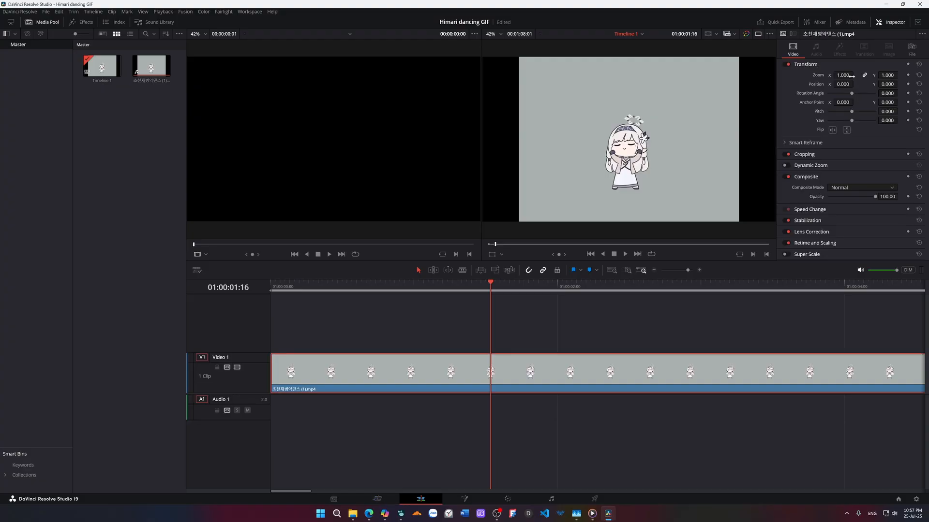
pyautogui.moveTo(852, 76); pyautogui.dragTo(855, 75)
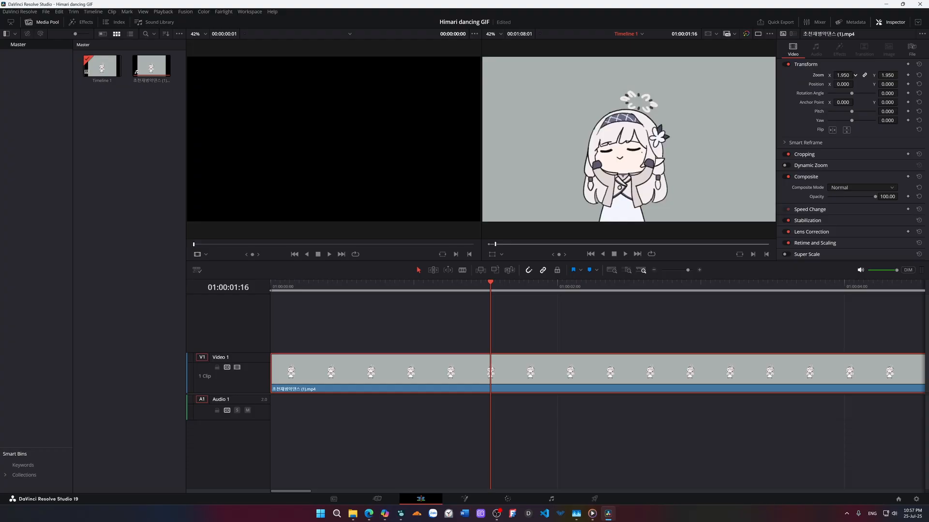
pyautogui.moveTo(855, 76); pyautogui.dragTo(853, 75)
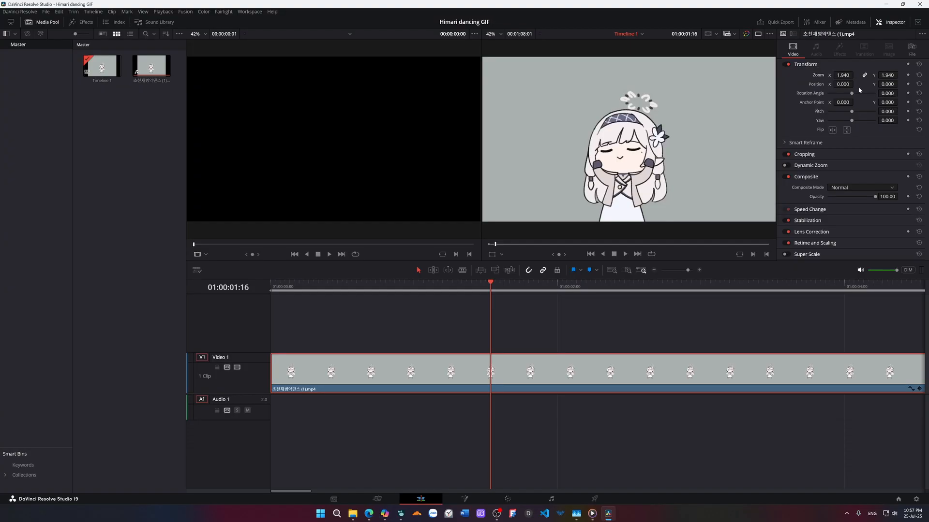
pyautogui.moveTo(888, 84); pyautogui.dragTo(847, 74)
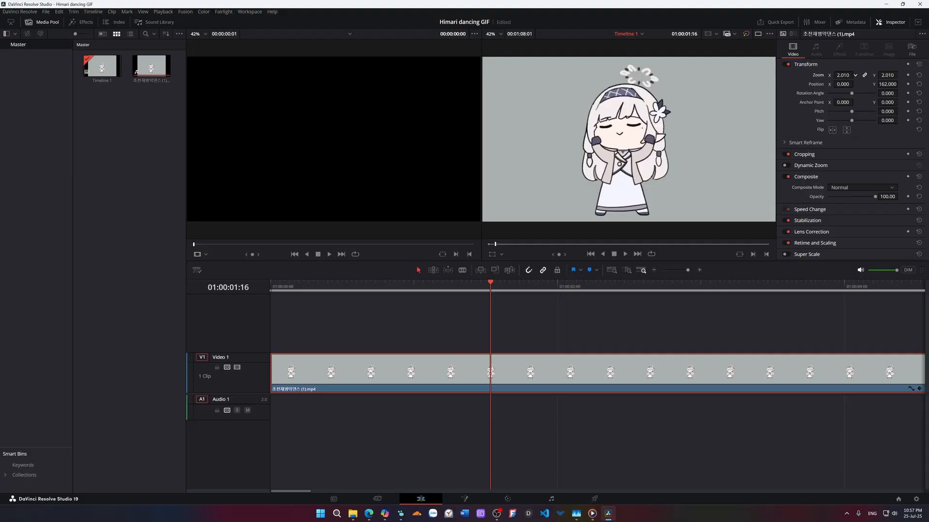
pyautogui.moveTo(844, 74); pyautogui.dragTo(843, 75)
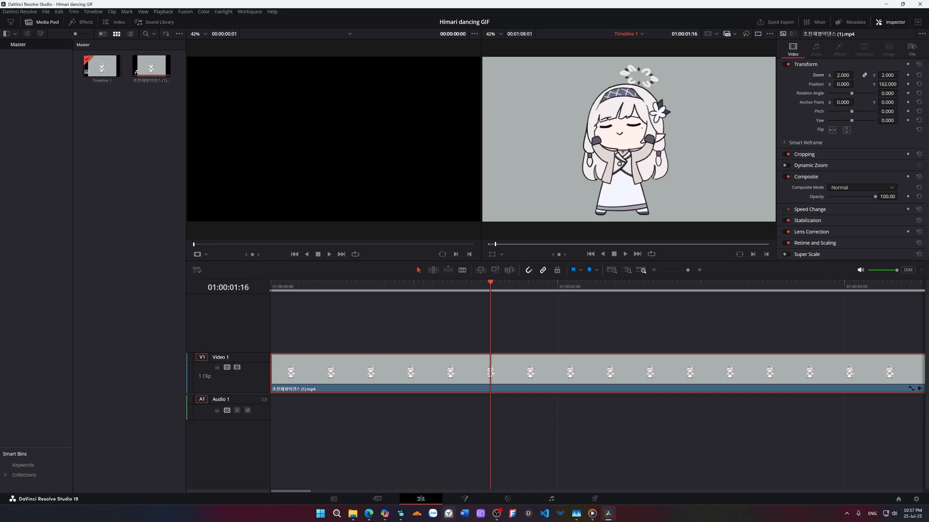
# Step: Switch to the Google results and read the AI Overview's detailed steps for locating a frame and grabbing a still
pyautogui.moveTo(363, 519)
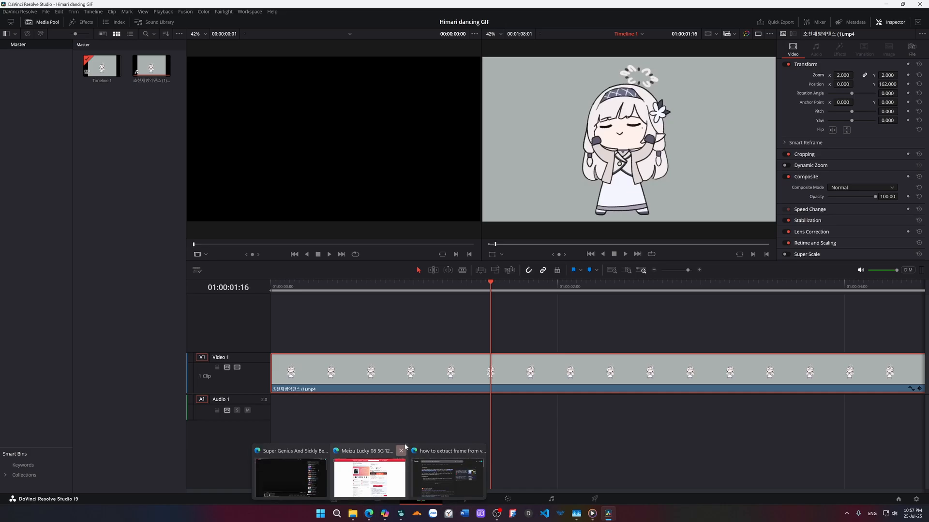
pyautogui.click(436, 472)
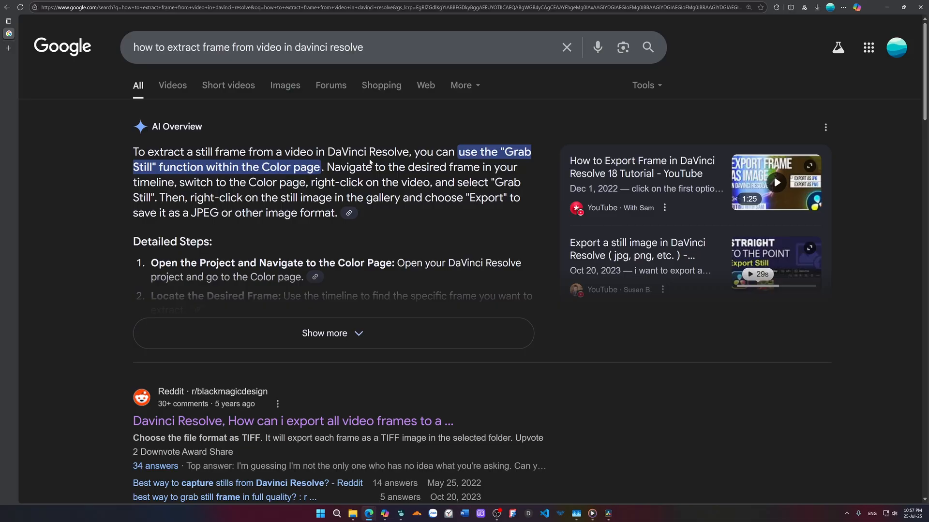
pyautogui.scroll(-1, 342, 291)
pyautogui.click(343, 282)
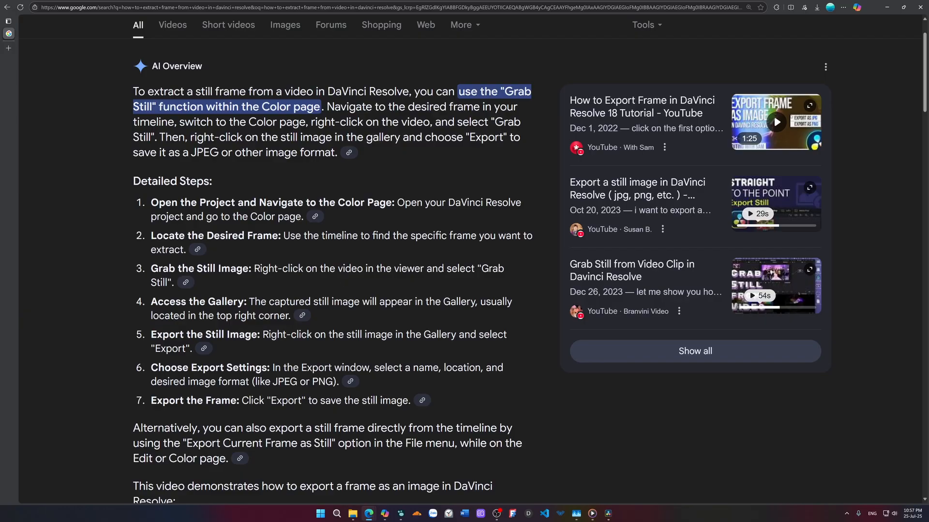
pyautogui.moveTo(248, 235); pyautogui.dragTo(463, 236)
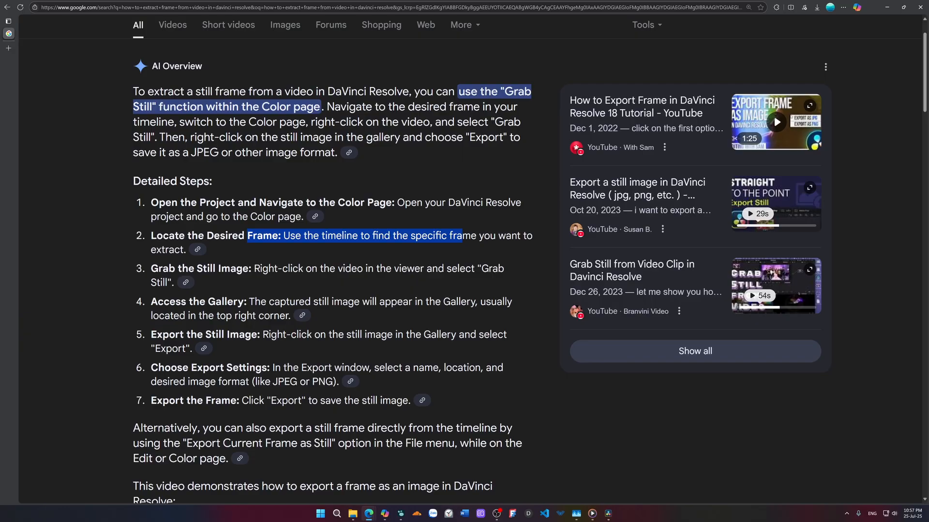
pyautogui.moveTo(210, 269); pyautogui.dragTo(490, 269)
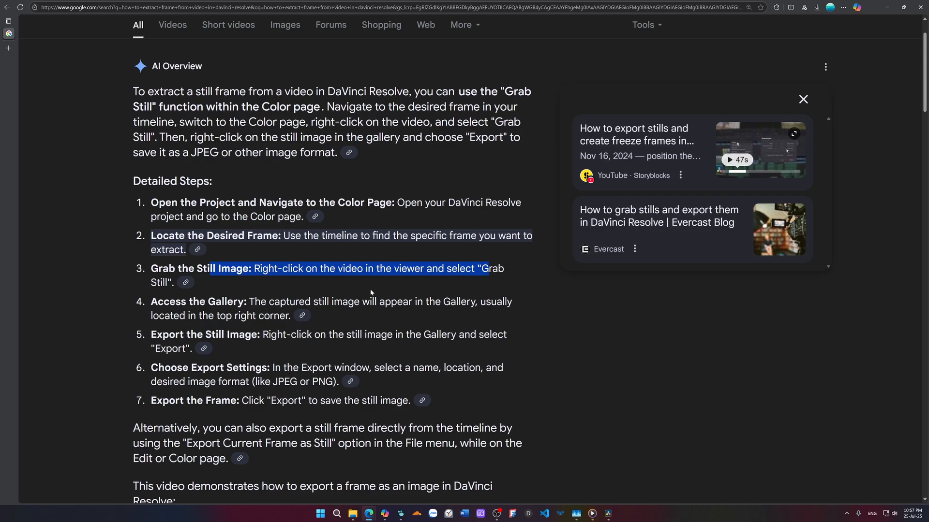
# Step: Switch to DaVinci Resolve, open the Color page and grab a still of the frame at 01:00:01:16
pyautogui.hotkey('alt', 'Tab')
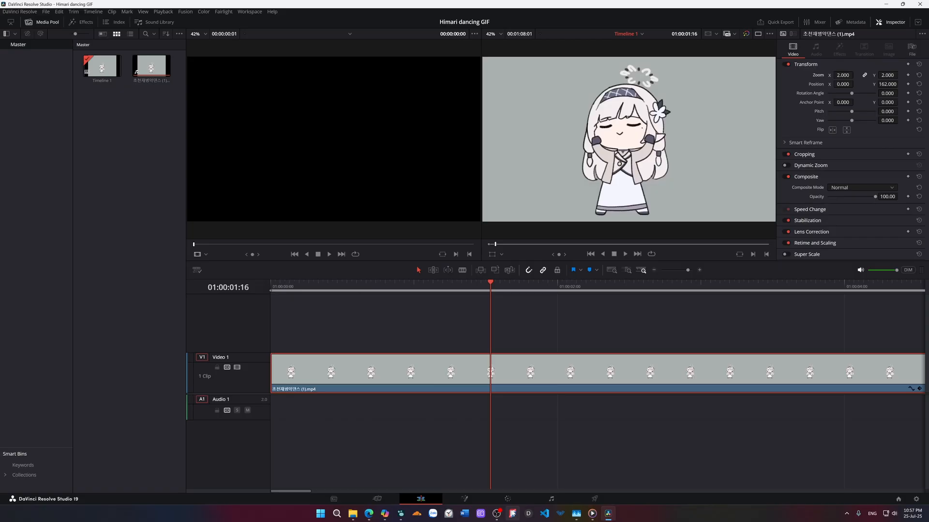
pyautogui.rightClick(433, 182)
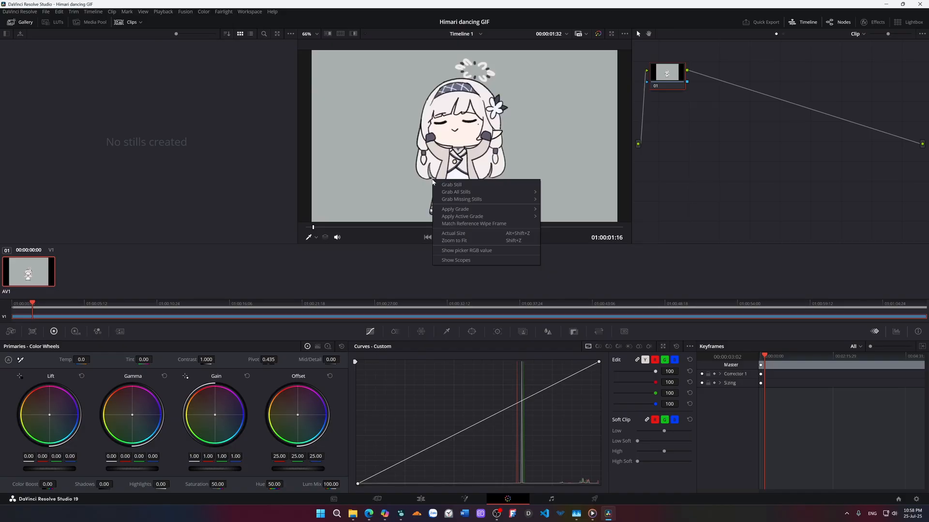
# Step: Switch to the Google results and read the AI Overview's steps on accessing the gallery, exporting the still and choosing export settings
pyautogui.moveTo(332, 483)
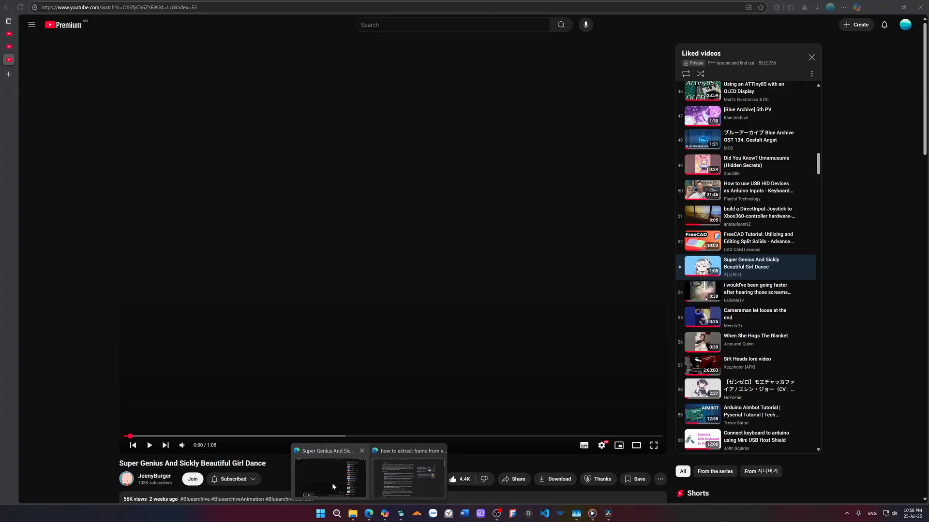
pyautogui.click(408, 477)
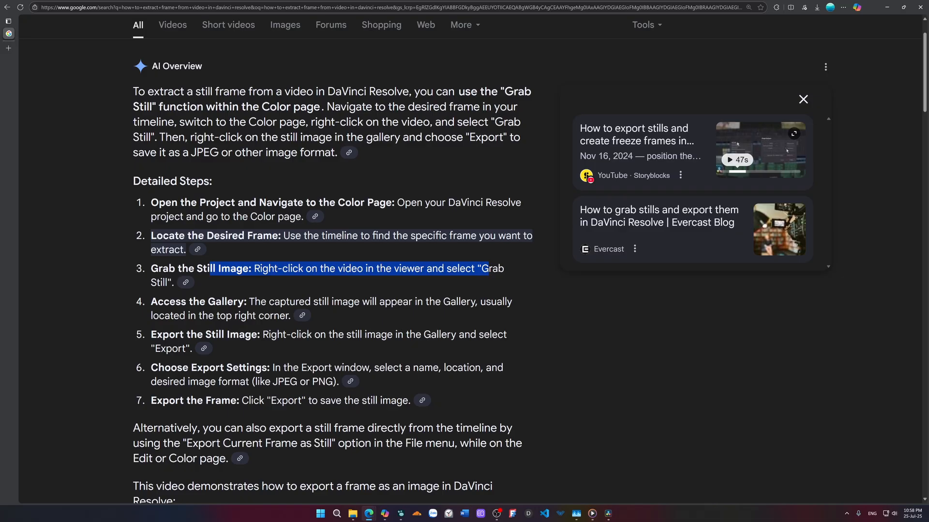
pyautogui.moveTo(164, 316); pyautogui.dragTo(293, 315)
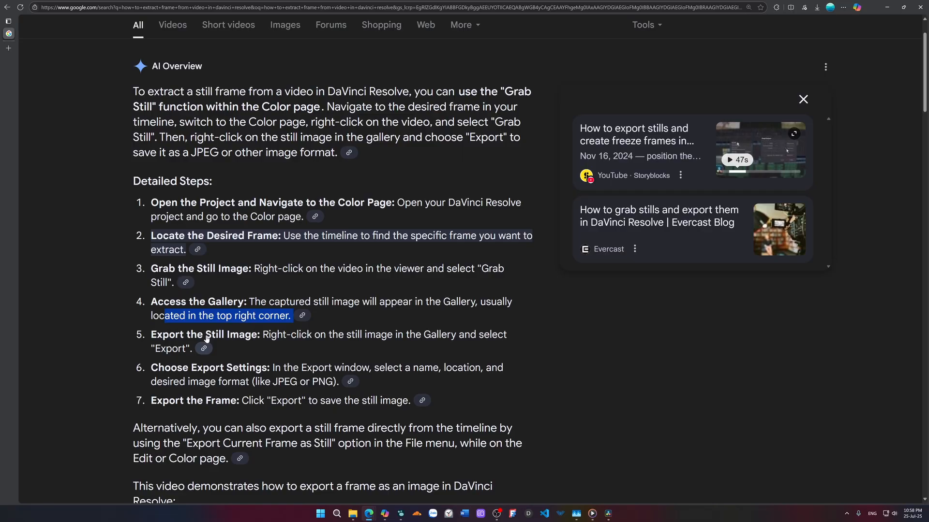
pyautogui.moveTo(225, 335); pyautogui.dragTo(306, 350)
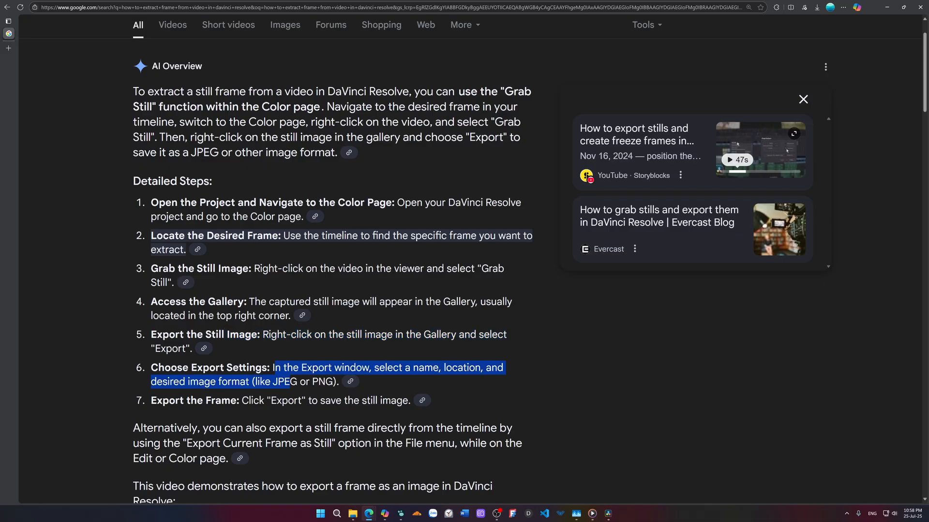
pyautogui.moveTo(151, 401); pyautogui.dragTo(402, 401)
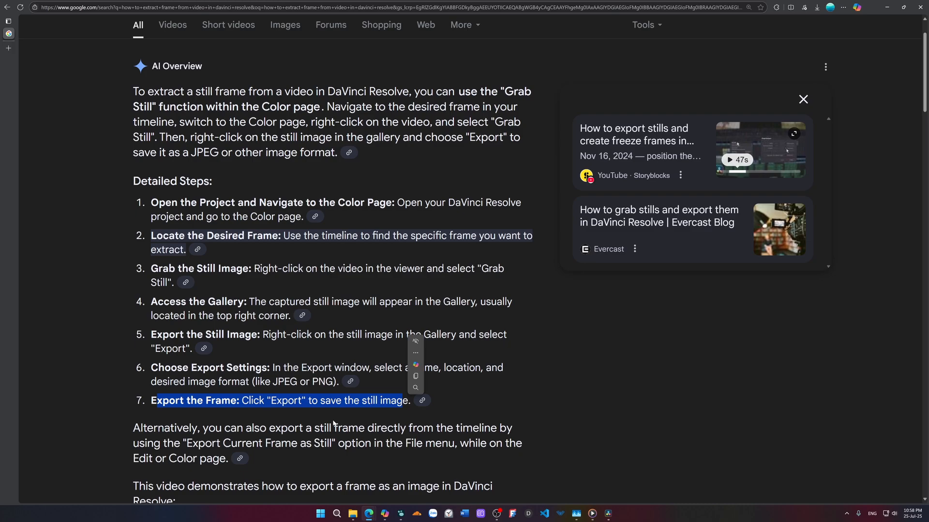
# Step: Return to DaVinci Resolve, play the clip briefly and delete the trial still from the gallery
pyautogui.click(608, 514)
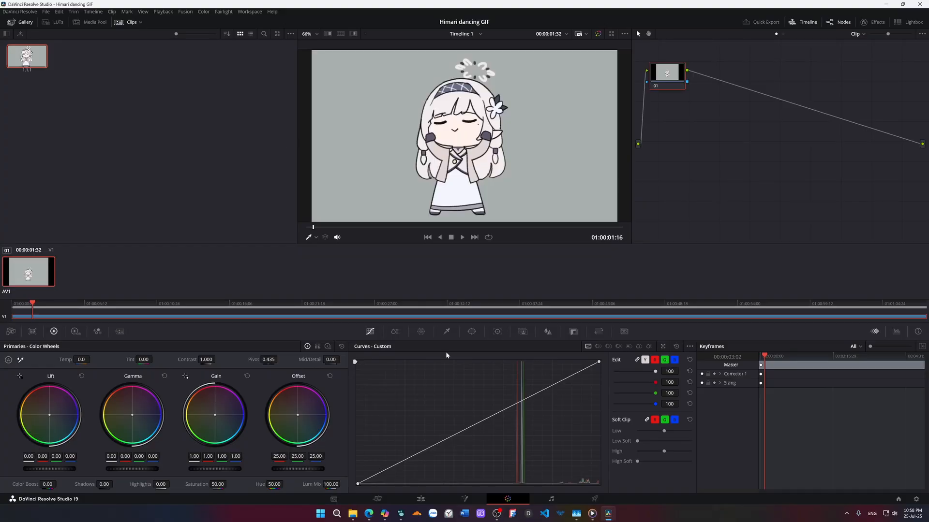
pyautogui.press('space')
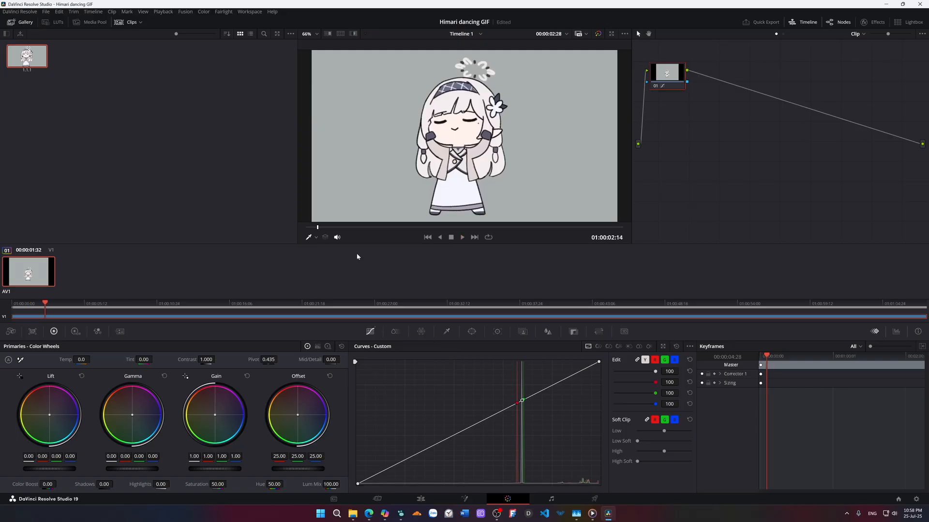
pyautogui.press('Delete')
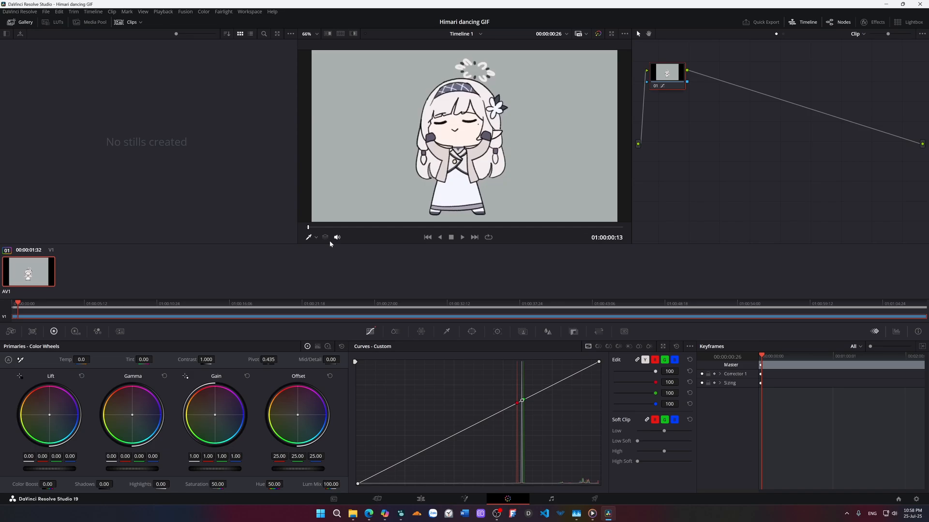
# Step: Grab six stills of successive dance frames from 01:00:01:23 to 01:00:02:28
pyautogui.rightClick(379, 140)
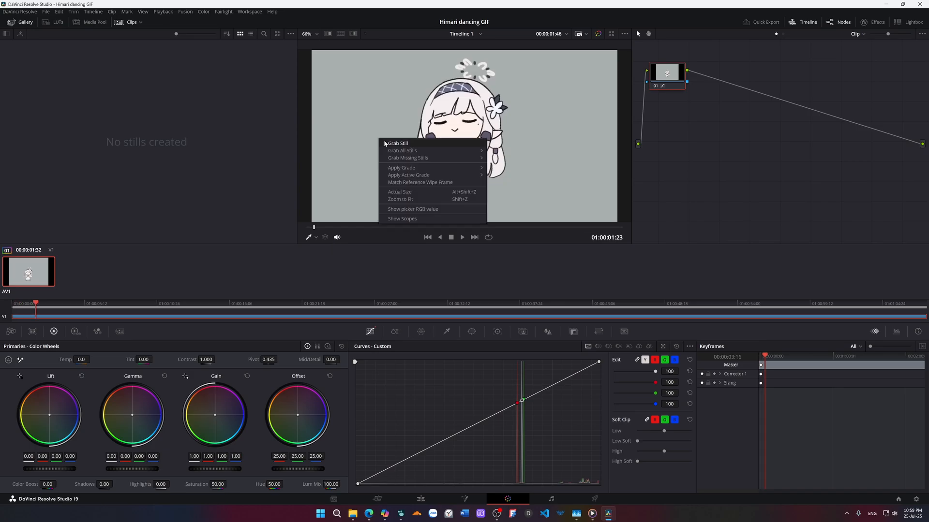
pyautogui.click(396, 143)
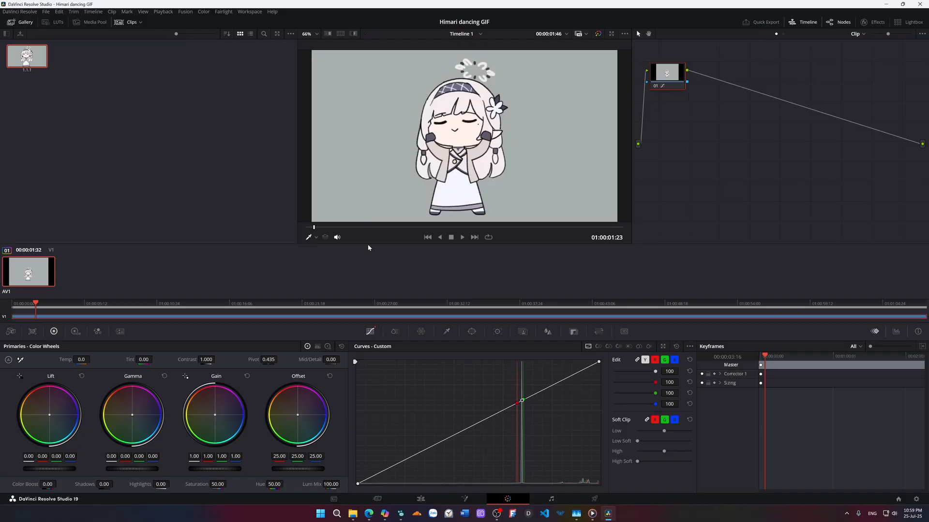
pyautogui.rightClick(369, 183)
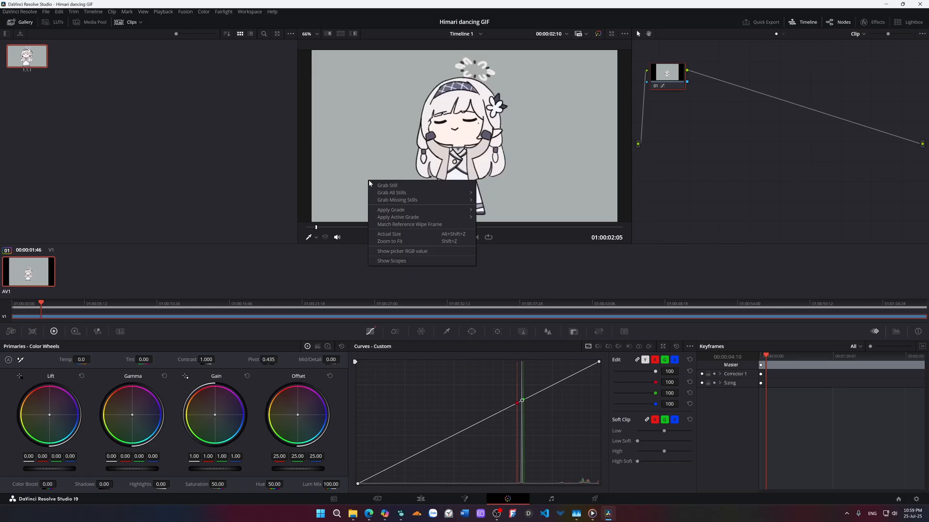
pyautogui.click(371, 185)
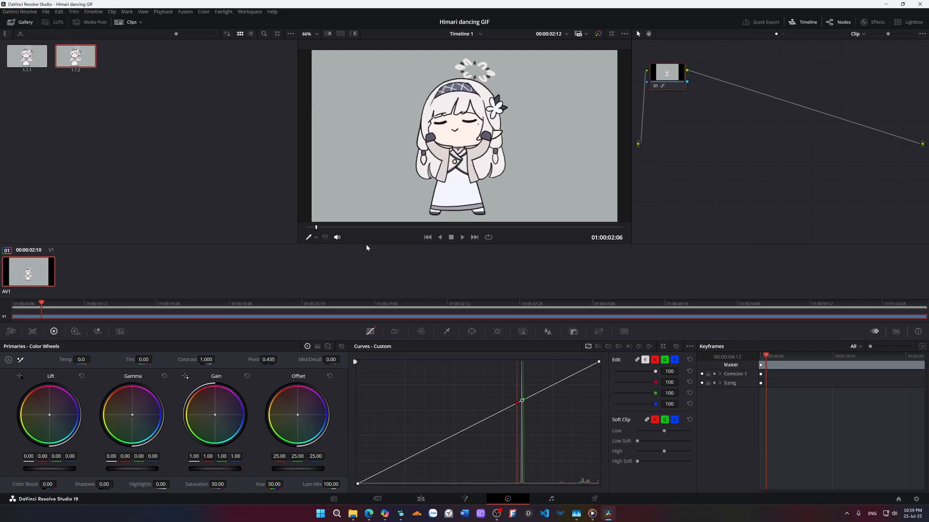
pyautogui.hotkey('ctrl', 'alt', 'g')
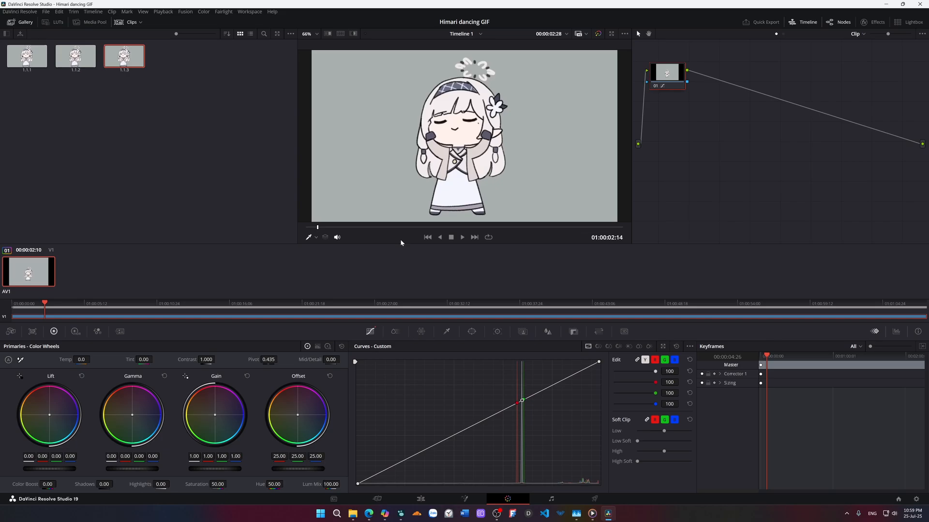
pyautogui.hotkey('ctrl', 'alt', 'g')
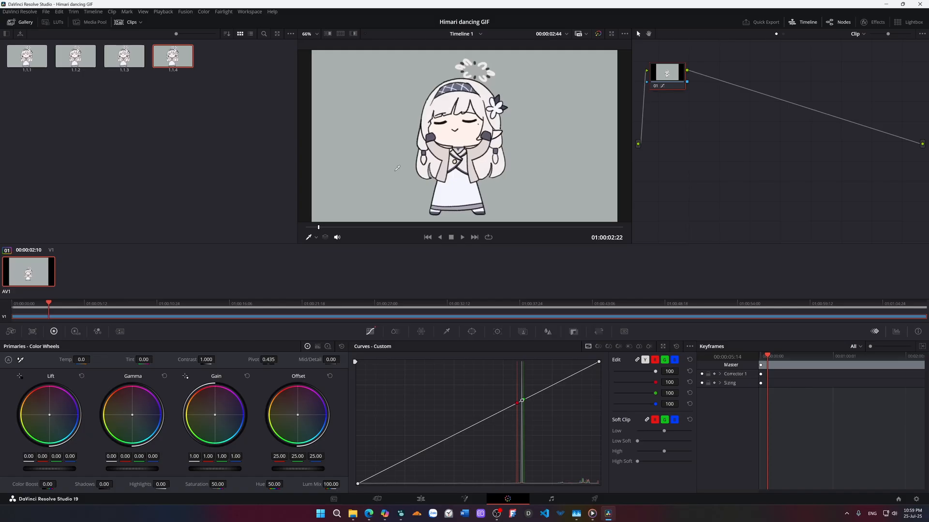
pyautogui.hotkey('ctrl', 'alt', 'g')
pyautogui.rightClick(399, 177)
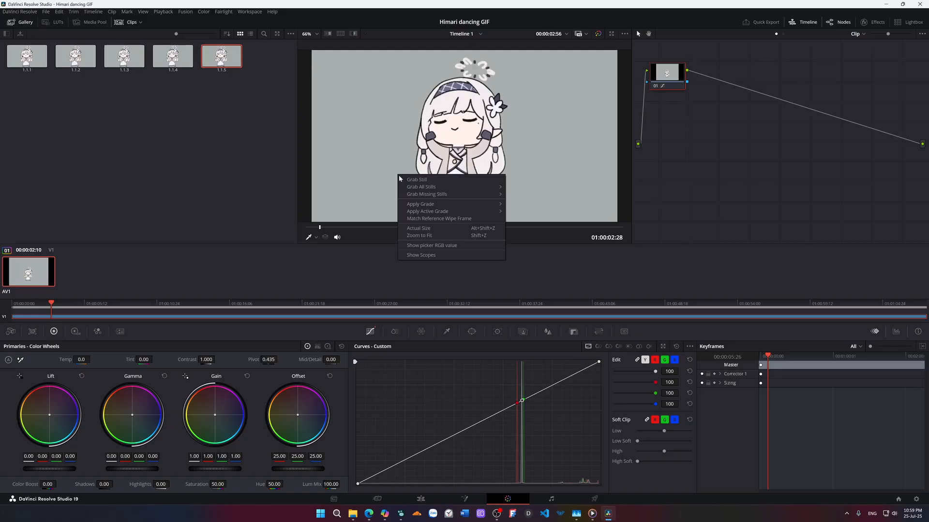
pyautogui.click(400, 179)
# Step: Advance the clip past 01:00:02:28 and grab four more stills, ending with the frame at 01:00:03:25
pyautogui.hotkey('ctrl', 'alt', 'g')
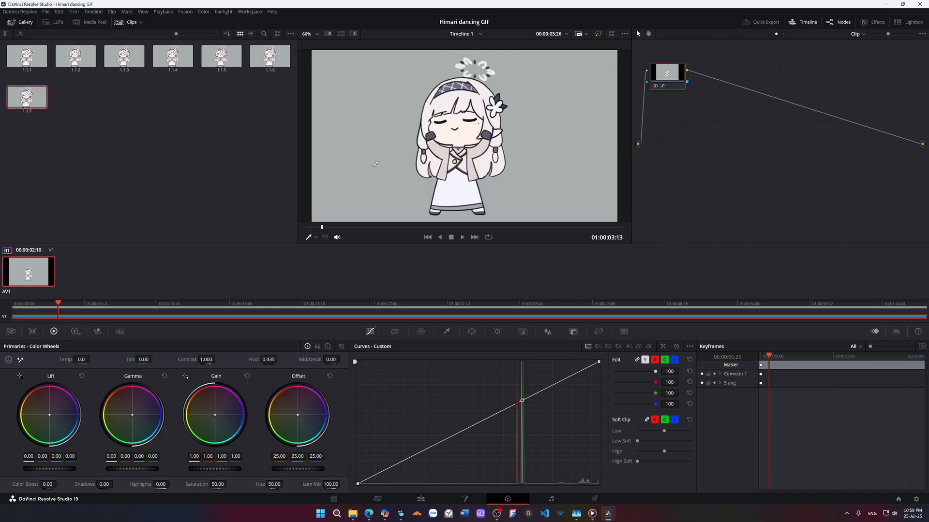
pyautogui.hotkey('ctrl', 'alt', 'g')
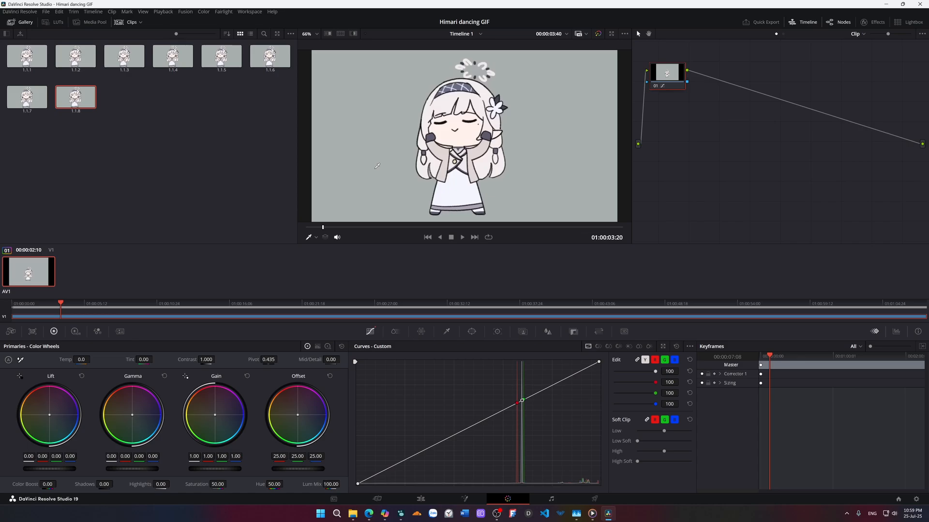
pyautogui.hotkey('ctrl', 'alt', 'g')
pyautogui.rightClick(379, 173)
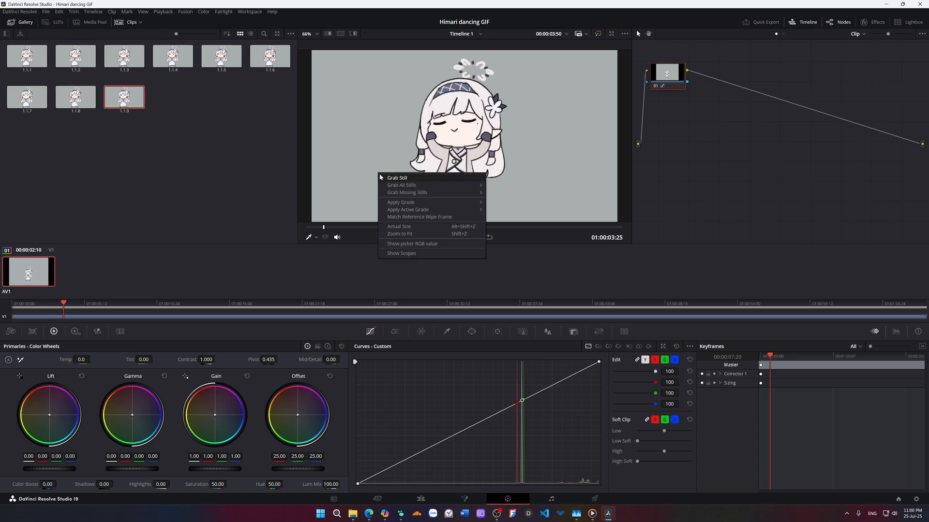
pyautogui.click(380, 178)
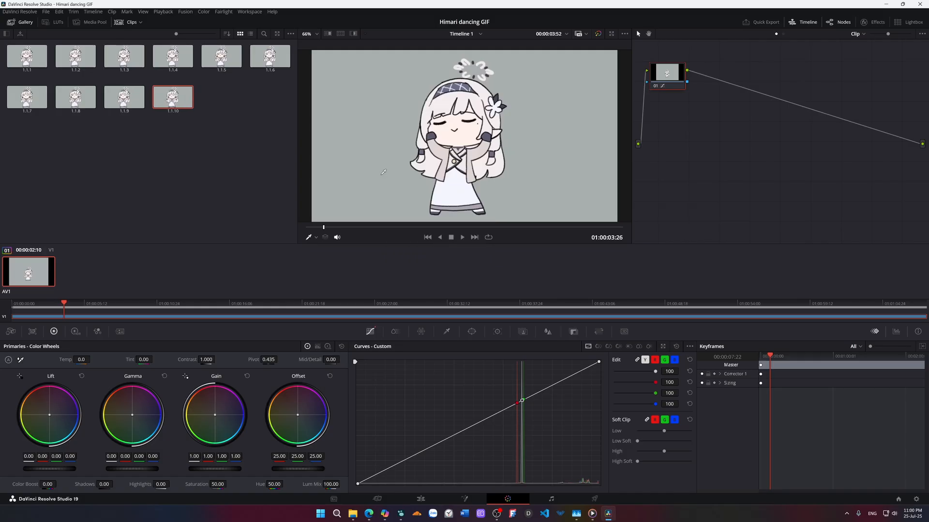
# Step: Step through the dance after 01:00:03:25, grabbing ten further stills up to the frame at 01:00:05:07
pyautogui.hotkey('ctrl', 'alt', 'g')
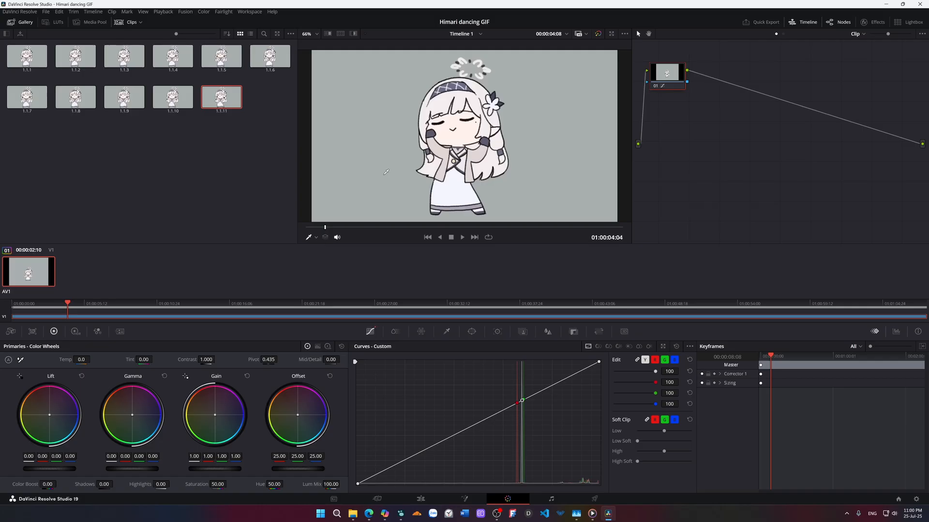
pyautogui.hotkey('ctrl', 'alt', 'g')
pyautogui.hotkey('ctrl', 'alt', 'g')
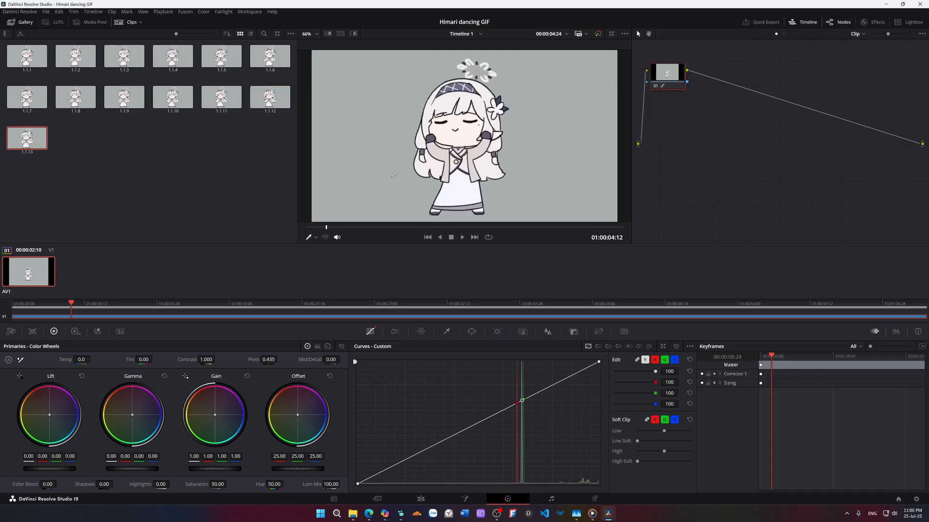
pyautogui.hotkey('ctrl', 'alt', 'g')
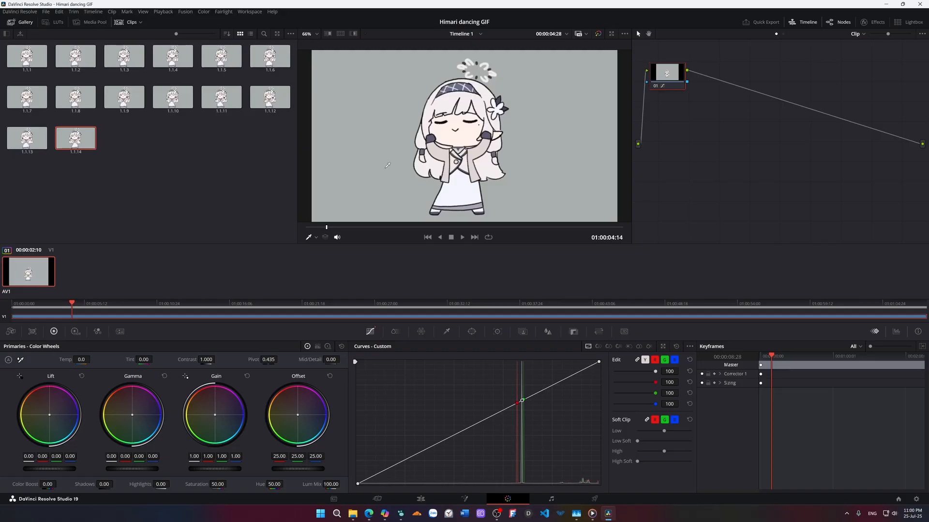
pyautogui.hotkey('ctrl', 'alt', 'g')
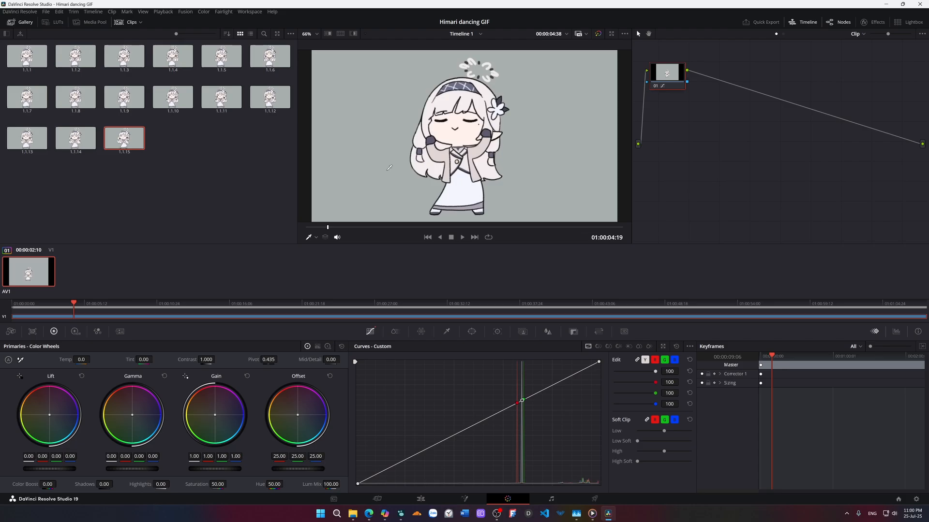
pyautogui.hotkey('ctrl', 'alt', 'g')
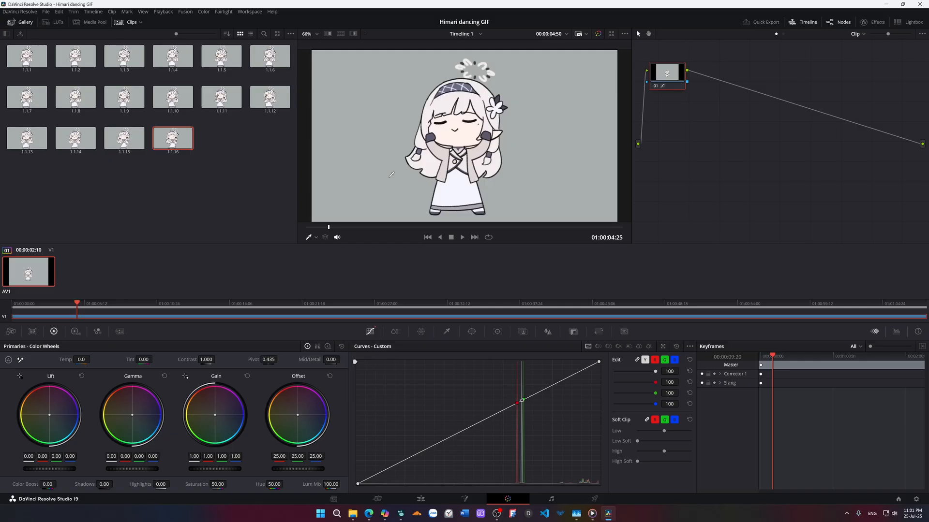
pyautogui.hotkey('ctrl', 'alt', 'g')
pyautogui.hotkey('ctrl', 'alt', 'g')
pyautogui.hotkey('ctrl', 'alt', 'g')
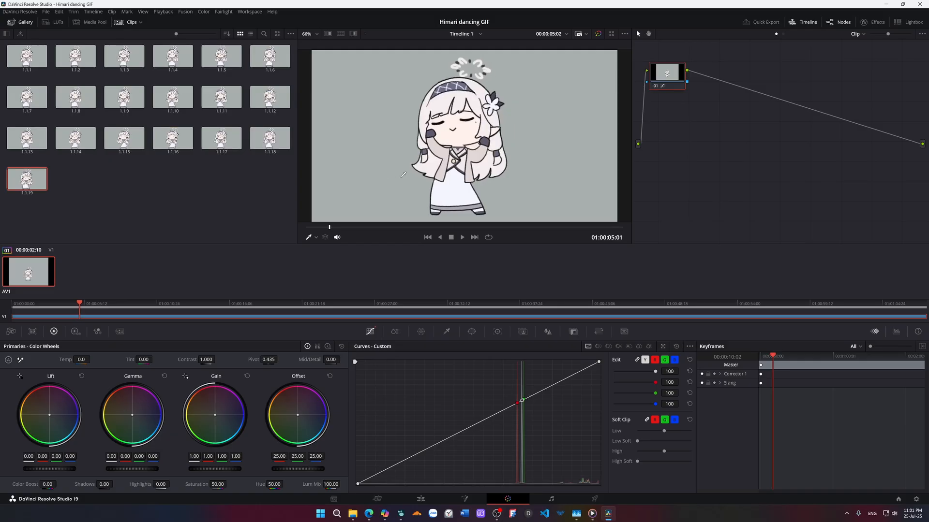
pyautogui.rightClick(402, 179)
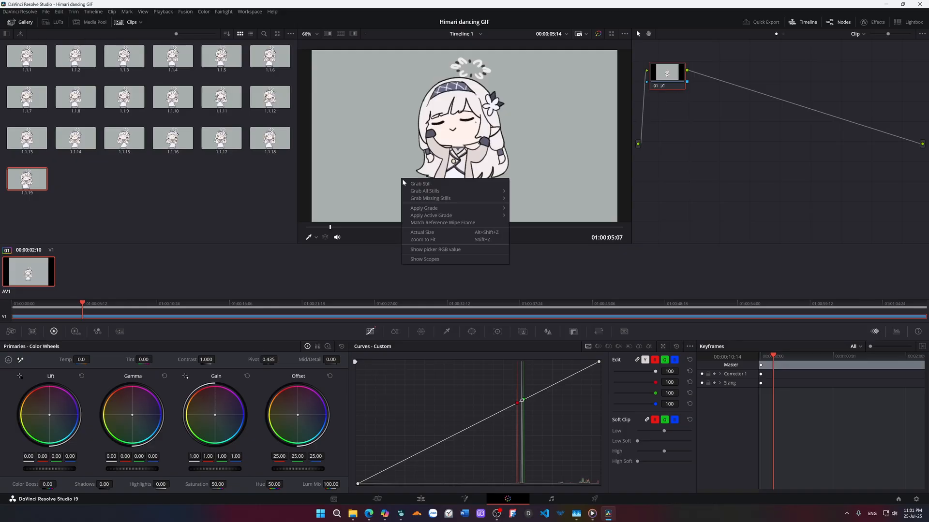
pyautogui.click(404, 183)
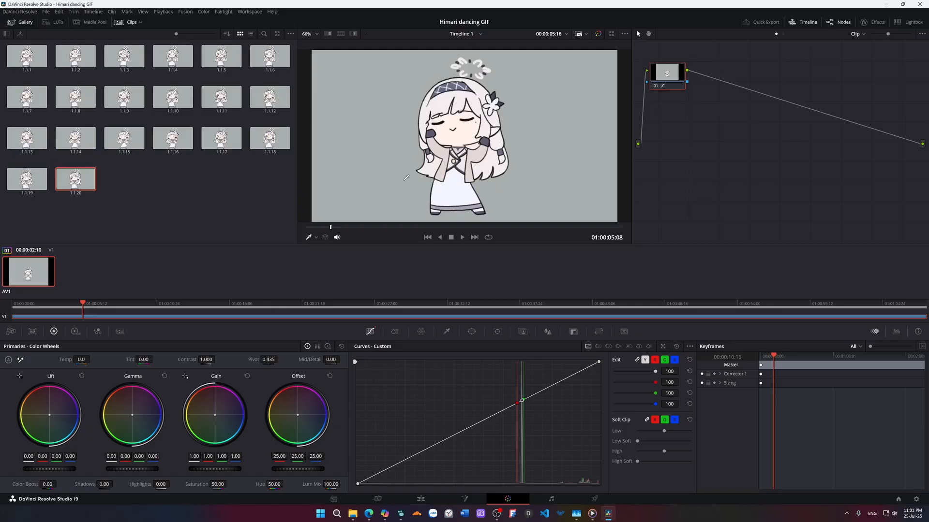
# Step: Step through the dance from 01:00:05:08 to 01:00:06:12, grabbing eight stills of successive frames
pyautogui.rightClick(407, 178)
pyautogui.click(408, 181)
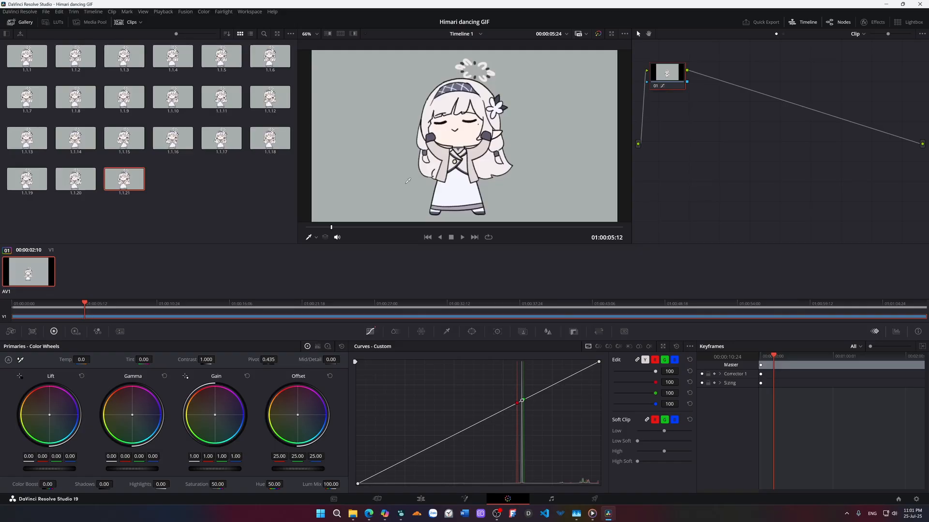
pyautogui.hotkey('ctrl', 'alt', 'g')
pyautogui.hotkey('ctrl', 'alt', 'g')
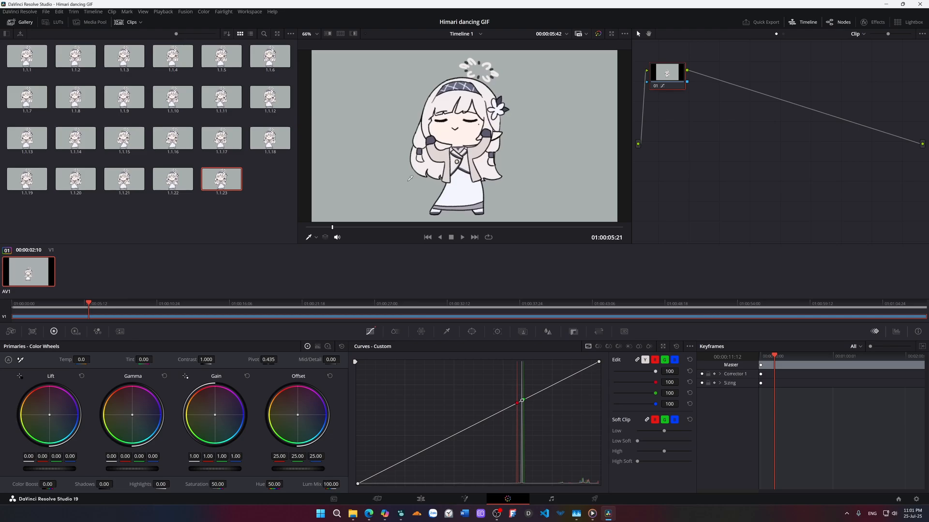
pyautogui.hotkey('ctrl', 'alt', 'g')
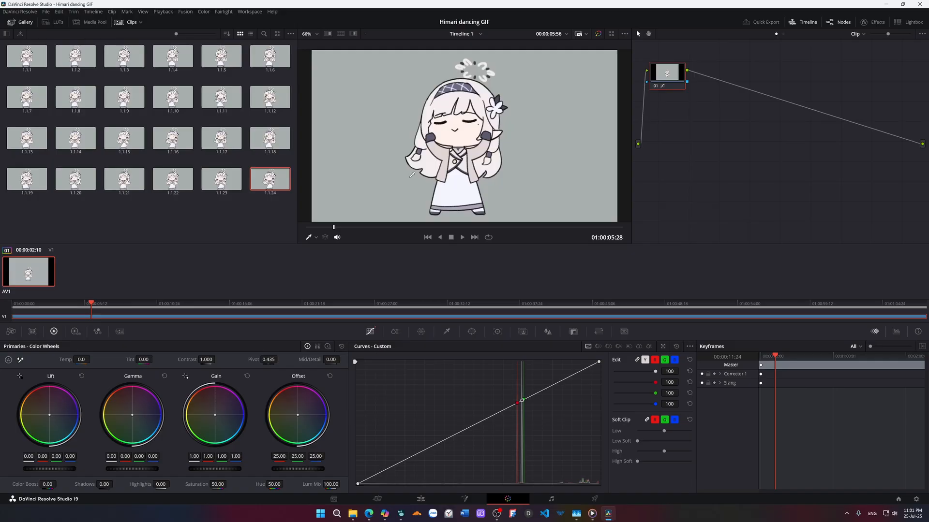
pyautogui.hotkey('ctrl', 'alt', 'g')
pyautogui.hotkey('ctrl', 'alt', 'g')
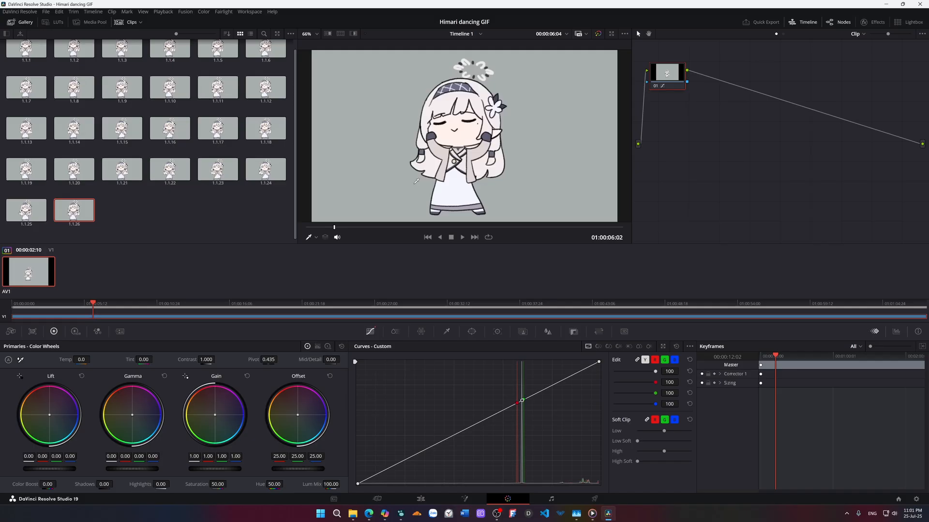
pyautogui.hotkey('ctrl', 'alt', 'g')
pyautogui.hotkey('ctrl', 'alt', 'g')
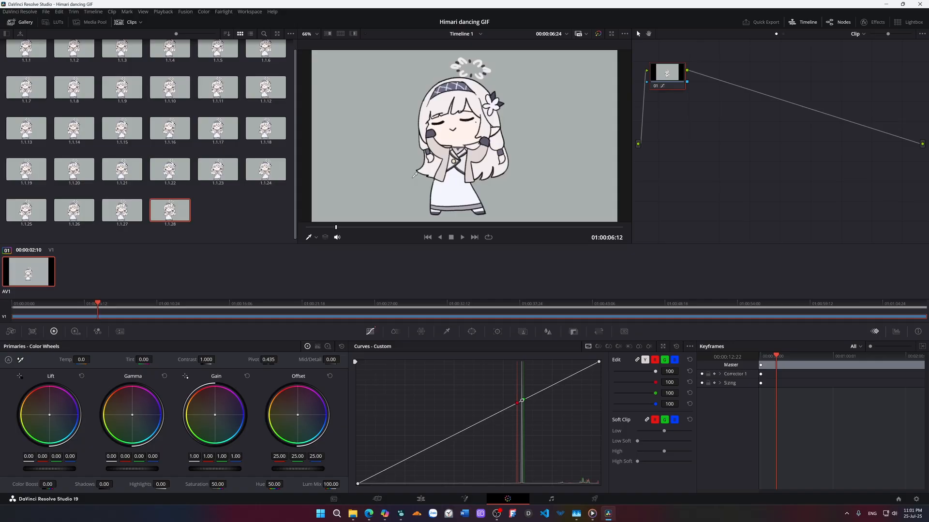
# Step: Grab eight more stills of successive dance frames, starting at 01:00:06:15 and continuing to 01:00:07:13
pyautogui.rightClick(414, 180)
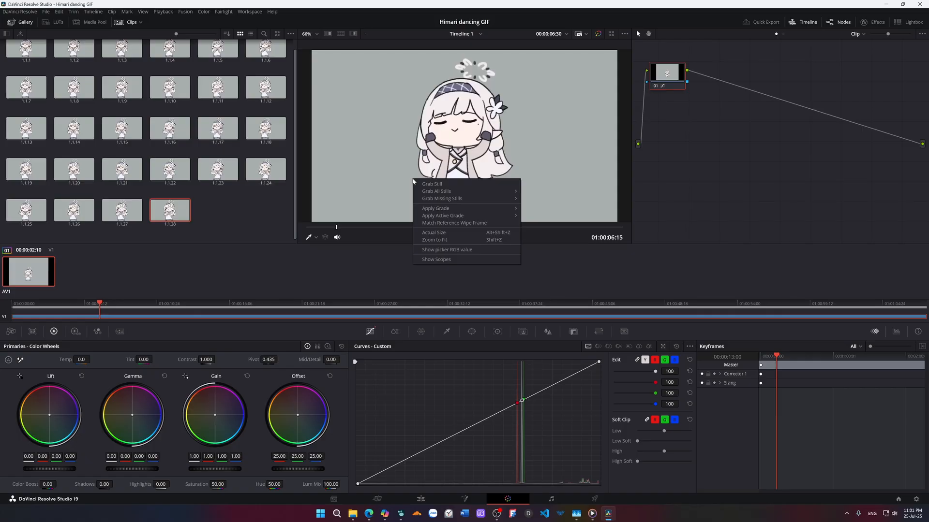
pyautogui.click(428, 184)
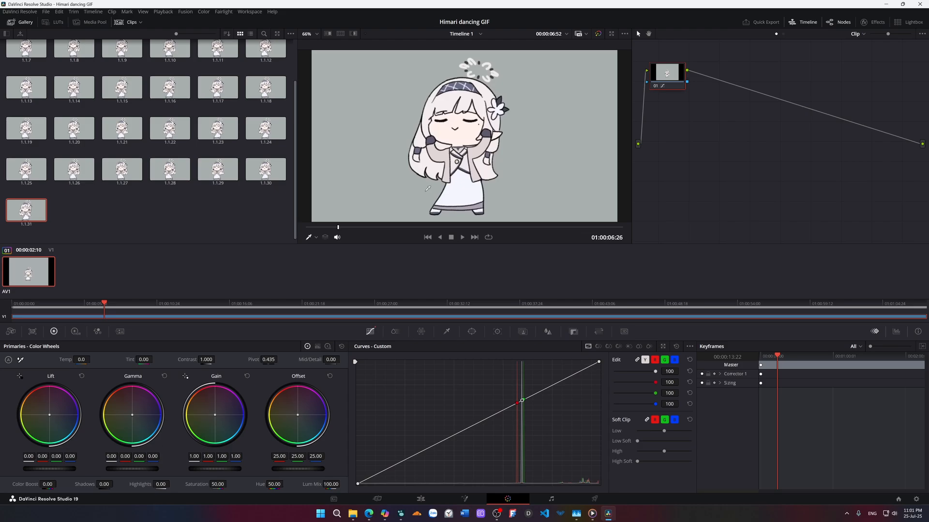
pyautogui.hotkey('ctrl', 'alt', 'g')
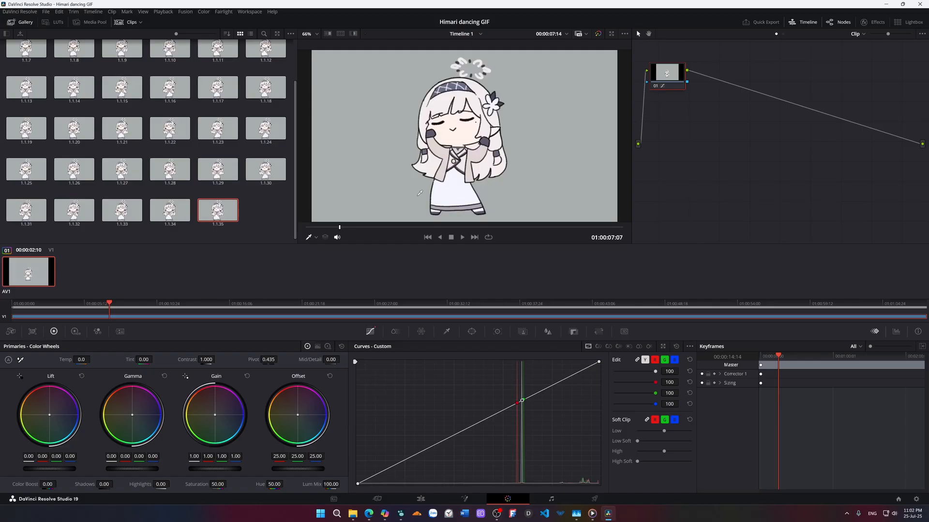
pyautogui.hotkey('ctrl', 'alt', 'g')
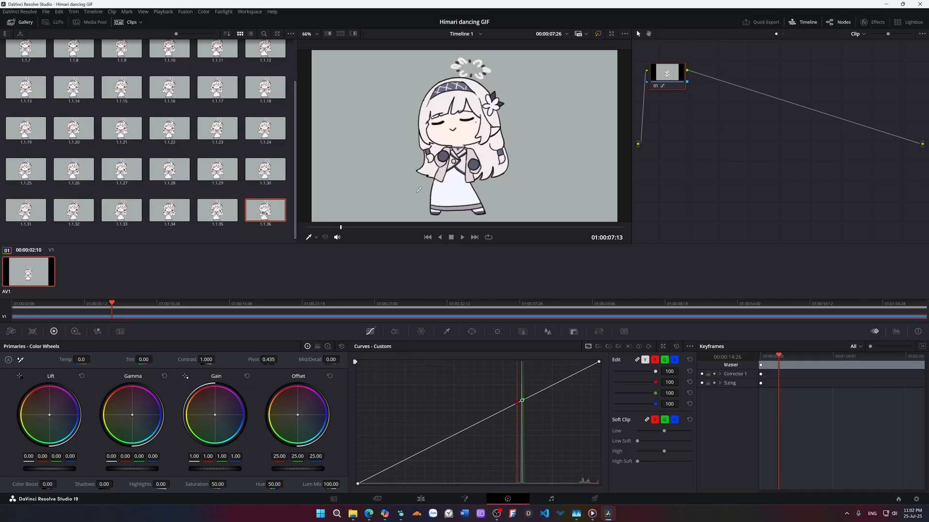
# Step: Advance a few frames at a time from 01:00:07:13 to 01:00:08:01, grabbing four stills
pyautogui.press('Right')
pyautogui.press('Right')
pyautogui.press('Right')
pyautogui.press('Right')
pyautogui.press('Right')
pyautogui.hotkey('ctrl', 'alt', 'g')
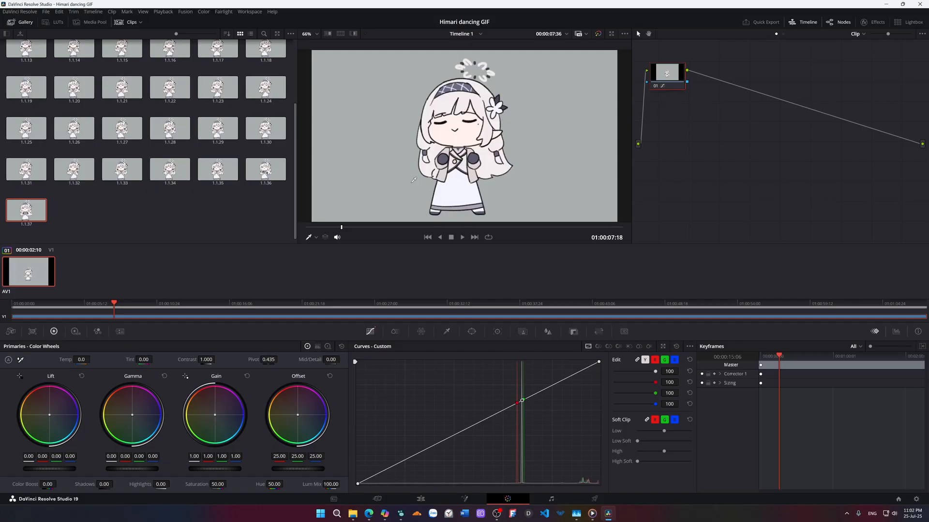
pyautogui.press('Right')
pyautogui.press('Right')
pyautogui.hotkey('ctrl', 'alt', 'g')
pyautogui.press('Right')
pyautogui.press('Right')
pyautogui.hotkey('ctrl', 'alt', 'g')
pyautogui.press('Right')
pyautogui.press('Right')
pyautogui.press('Right')
pyautogui.hotkey('ctrl', 'alt', 'g')
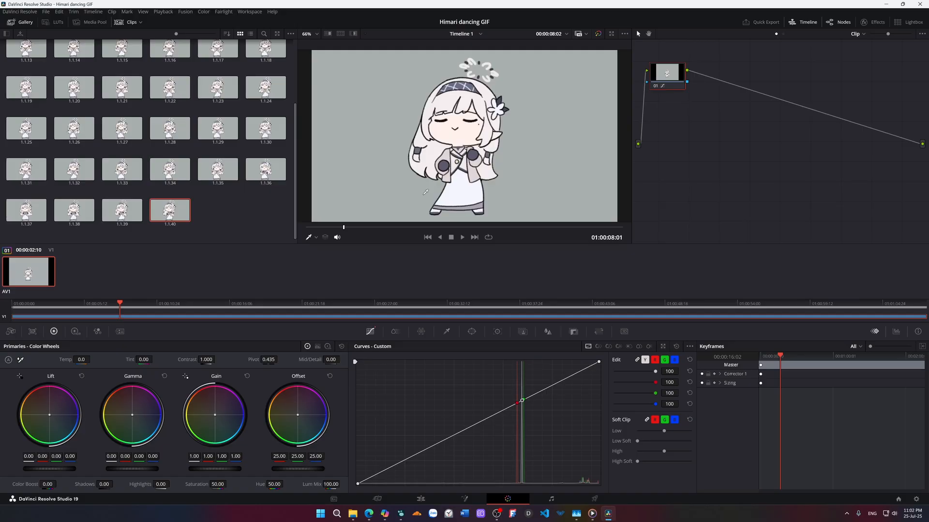
# Step: Advance the clip from 01:00:08:01 to 01:00:08:10, grabbing two more stills of the dance
pyautogui.press('Right')
pyautogui.press('Right')
pyautogui.press('Right')
pyautogui.press('Right')
pyautogui.press('Right')
pyautogui.press('Right')
pyautogui.hotkey('ctrl', 'alt', 'g')
pyautogui.rightClick(427, 199)
pyautogui.click(432, 203)
pyautogui.press('Right')
pyautogui.press('Right')
pyautogui.press('Right')
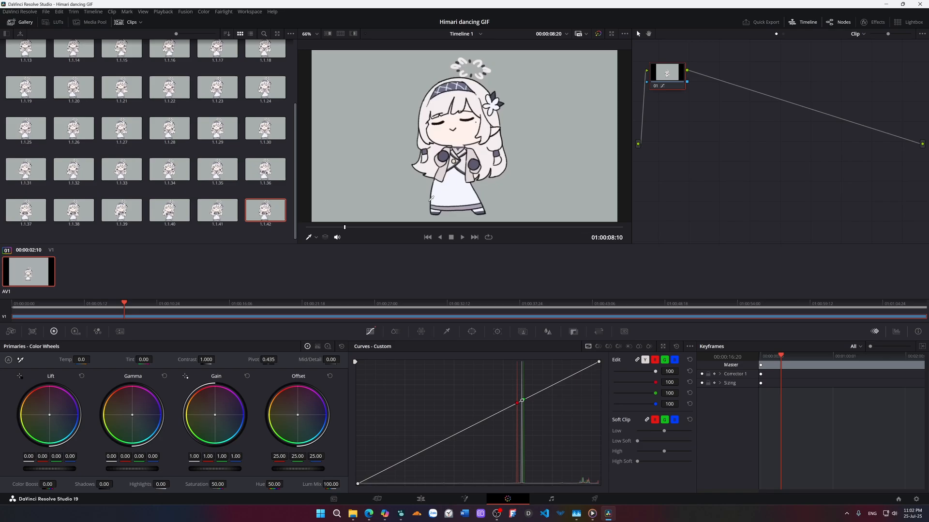
# Step: Grab two further stills of changed poses between 01:00:08:10 and 01:00:08:18
pyautogui.press('Right')
pyautogui.press('Right')
pyautogui.press('Right')
pyautogui.press('Right')
pyautogui.hotkey('ctrl', 'alt', 'g')
pyautogui.press('Right')
pyautogui.press('Right')
pyautogui.press('Right')
pyautogui.press('Right')
pyautogui.hotkey('ctrl', 'alt', 'g')
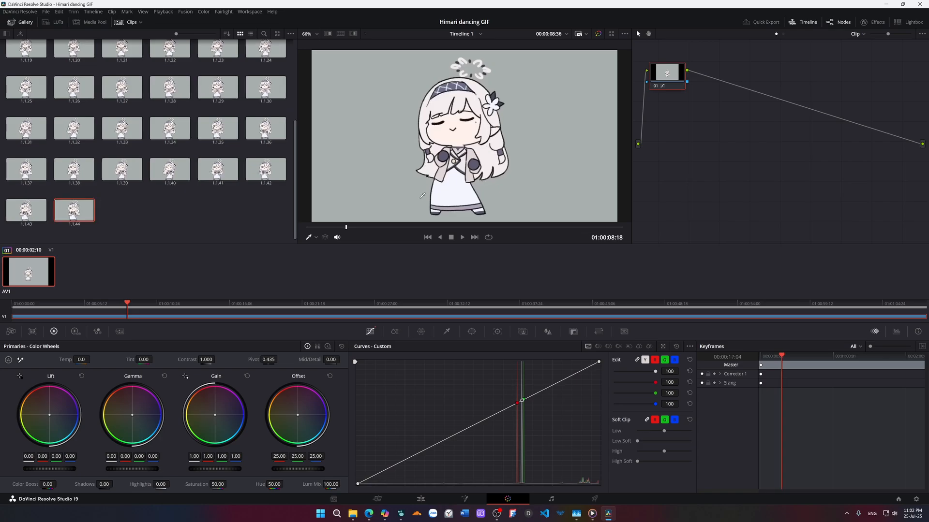
# Step: Continue from 01:00:08:18 to 01:00:09:00, grabbing three stills, including the frame at 01:00:08:27
pyautogui.press('Right')
pyautogui.press('Right')
pyautogui.press('Right')
pyautogui.press('Right')
pyautogui.press('Right')
pyautogui.hotkey('ctrl', 'alt', 'g')
pyautogui.press('Right')
pyautogui.press('Right')
pyautogui.press('Right')
pyautogui.press('Right')
pyautogui.hotkey('ctrl', 'alt', 'g')
pyautogui.rightClick(426, 204)
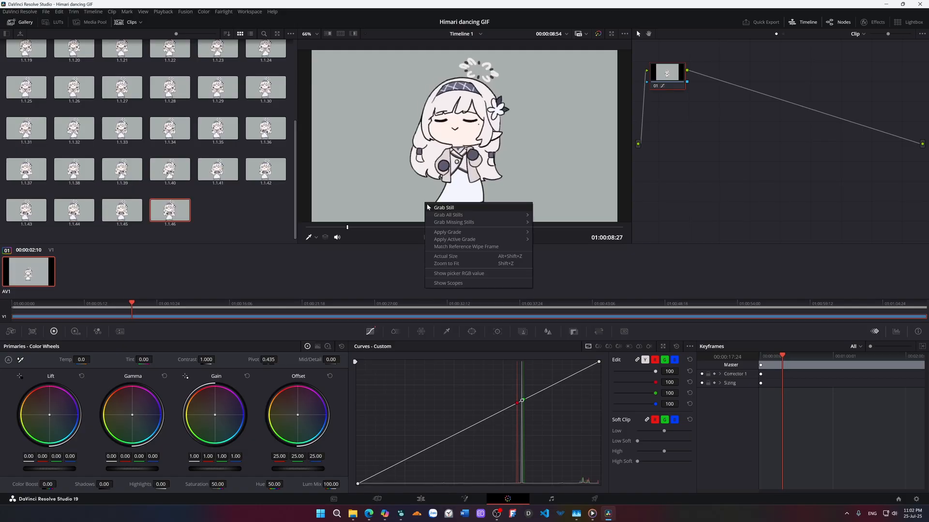
pyautogui.click(427, 208)
pyautogui.press('Right')
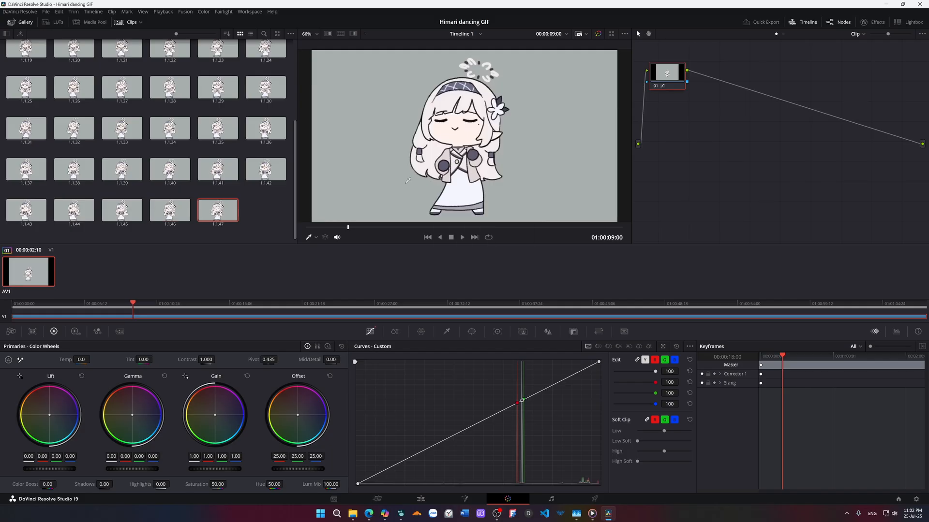
# Step: Grab four stills of successive dance poses between 01:00:09:00 and 01:00:09:14, including the frame at 01:00:09:07
pyautogui.press('Right')
pyautogui.press('Right')
pyautogui.press('Right')
pyautogui.press('Right')
pyautogui.hotkey('ctrl', 'alt', 'g')
pyautogui.rightClick(408, 180)
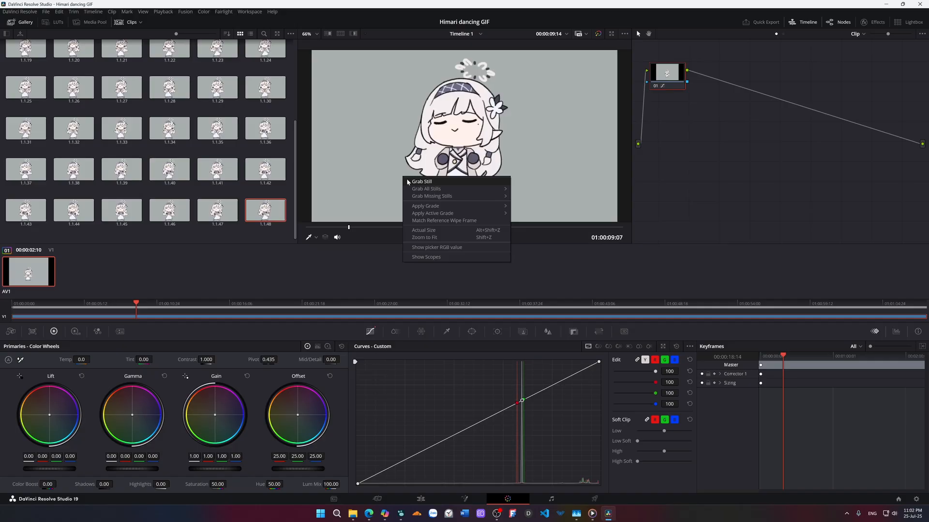
pyautogui.click(415, 181)
pyautogui.press('Right')
pyautogui.press('Right')
pyautogui.hotkey('ctrl', 'alt', 'g')
pyautogui.press('Right')
pyautogui.press('Right')
pyautogui.hotkey('ctrl', 'alt', 'g')
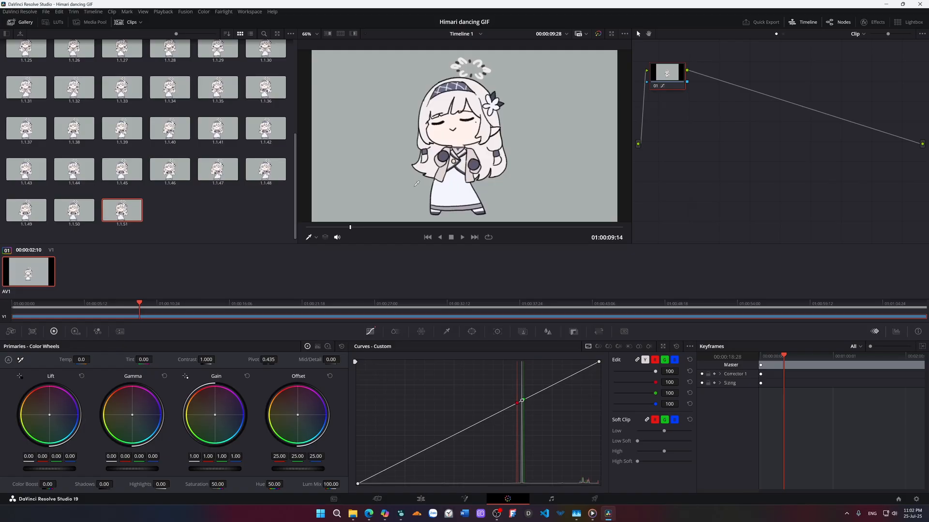
# Step: Step onward from 01:00:09:14 to 01:00:10:01, grabbing four additional stills of the dance
pyautogui.press('Right')
pyautogui.press('Right')
pyautogui.hotkey('ctrl', 'alt', 'g')
pyautogui.press('Right')
pyautogui.press('Right')
pyautogui.hotkey('ctrl', 'alt', 'g')
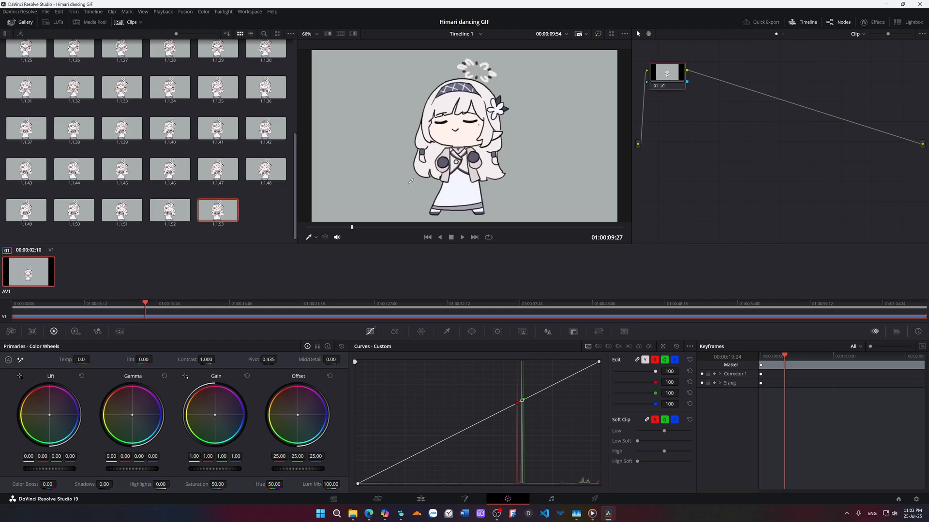
pyautogui.press('Right')
pyautogui.press('Right')
pyautogui.hotkey('ctrl', 'alt', 'g')
pyautogui.press('Right')
pyautogui.press('Right')
pyautogui.hotkey('ctrl', 'alt', 'g')
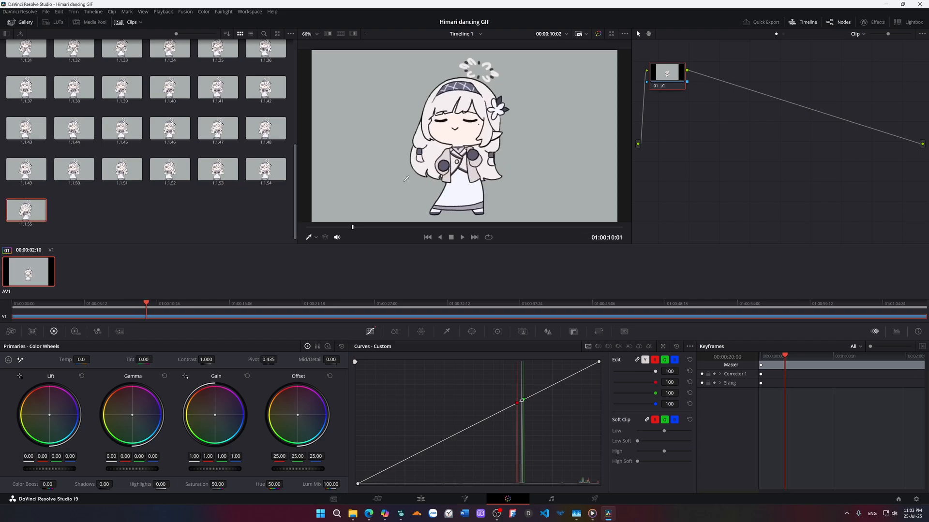
# Step: Move the clip forward from 01:00:10:01 to 01:00:10:16, grabbing three stills, including the frame at 01:00:10:05
pyautogui.press('Right')
pyautogui.press('Right')
pyautogui.press('Right')
pyautogui.press('Right')
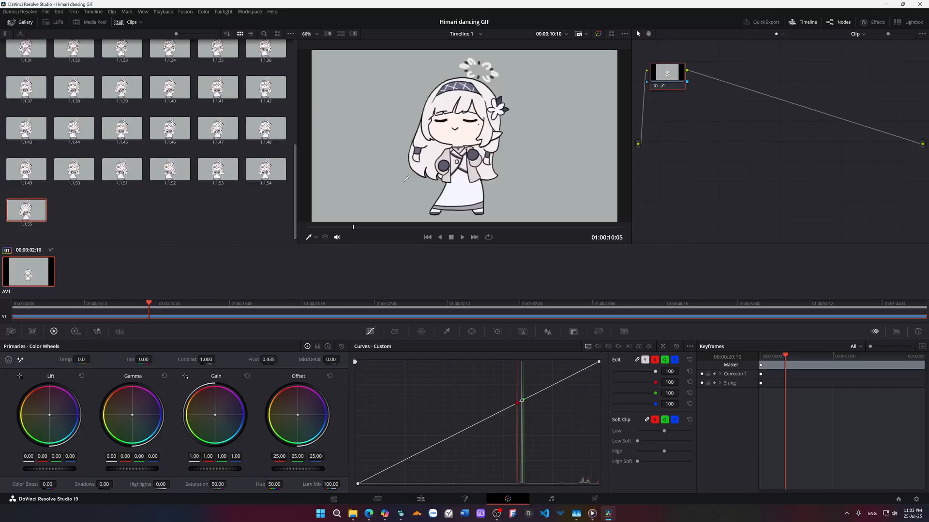
pyautogui.hotkey('ctrl', 'alt', 'g')
pyautogui.press('Right')
pyautogui.press('Right')
pyautogui.press('Right')
pyautogui.press('Right')
pyautogui.press('Right')
pyautogui.hotkey('ctrl', 'alt', 'g')
pyautogui.press('Right')
pyautogui.press('Right')
pyautogui.press('Right')
pyautogui.press('Right')
pyautogui.press('Right')
pyautogui.hotkey('ctrl', 'alt', 'g')
pyautogui.press('Right')
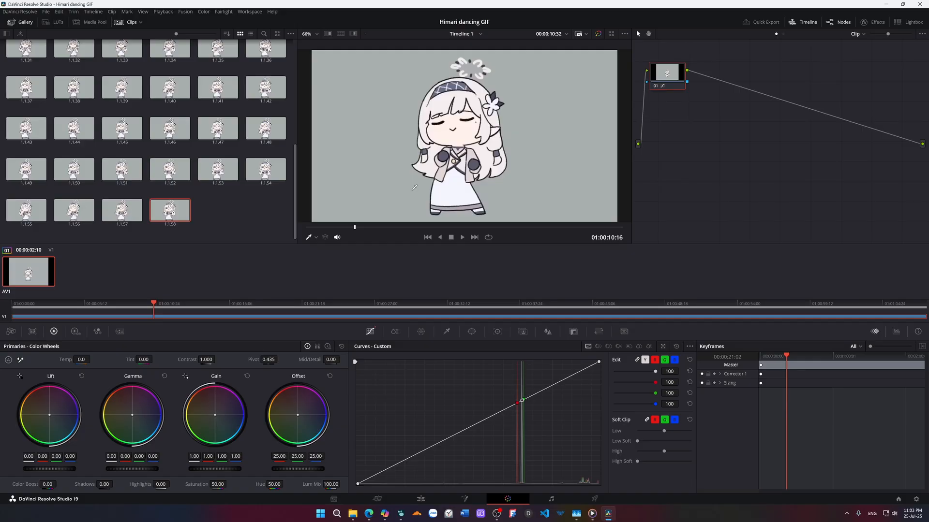
# Step: Advance to 01:00:10:23 and grab twelve stills of successive dance frames up to 01:00:12:10
pyautogui.press('Right')
pyautogui.press('Right')
pyautogui.press('Right')
pyautogui.press('Right')
pyautogui.press('Right')
pyautogui.press('Right')
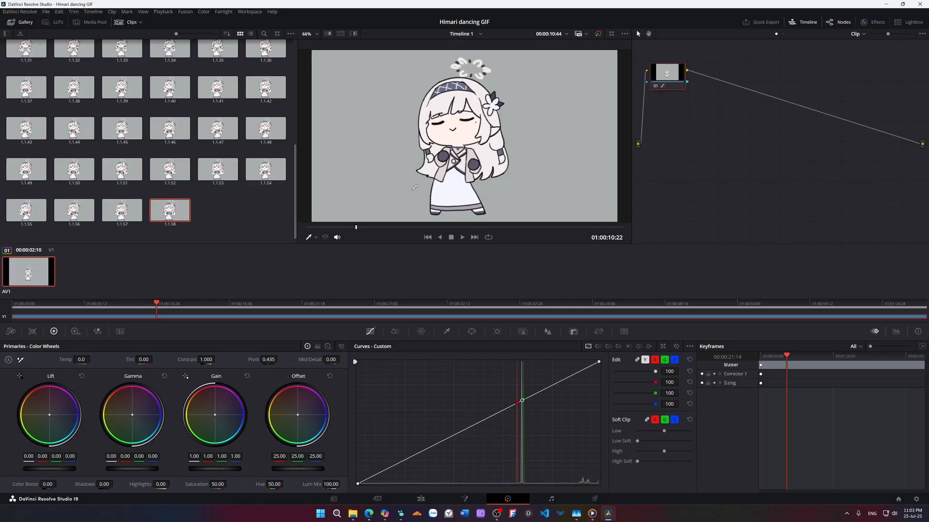
pyautogui.press('Right')
pyautogui.rightClick(414, 193)
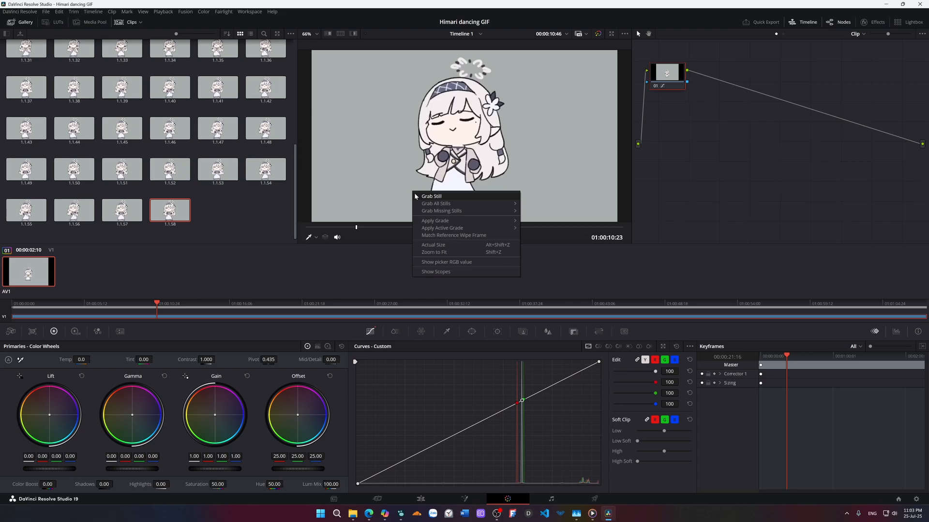
pyautogui.click(430, 197)
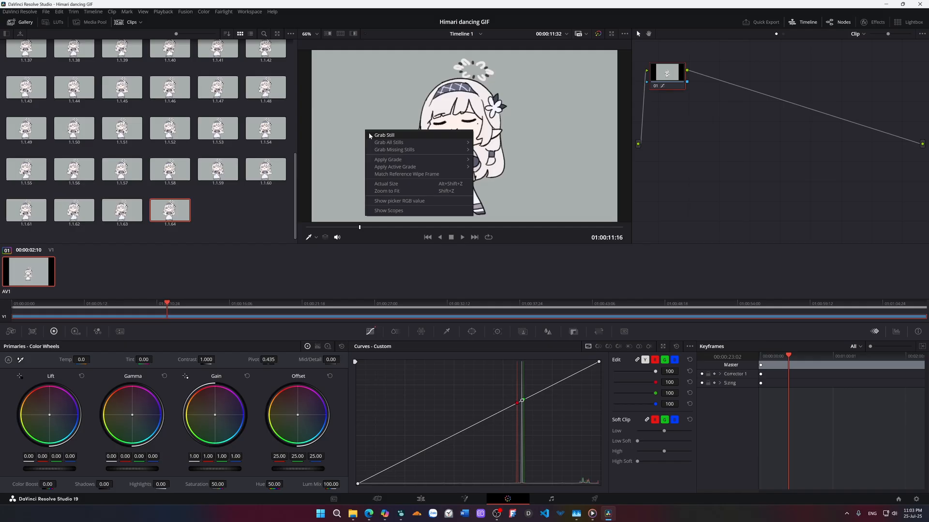
pyautogui.click(370, 135)
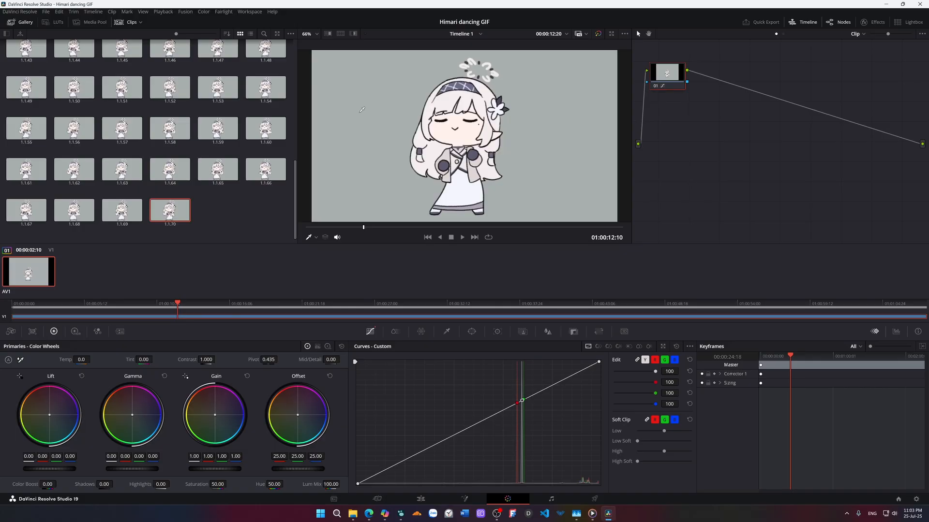
# Step: Grab eight stills of the dance between 01:00:12:10 and 01:00:13:14, including the frame at 01:00:12:22
pyautogui.rightClick(361, 119)
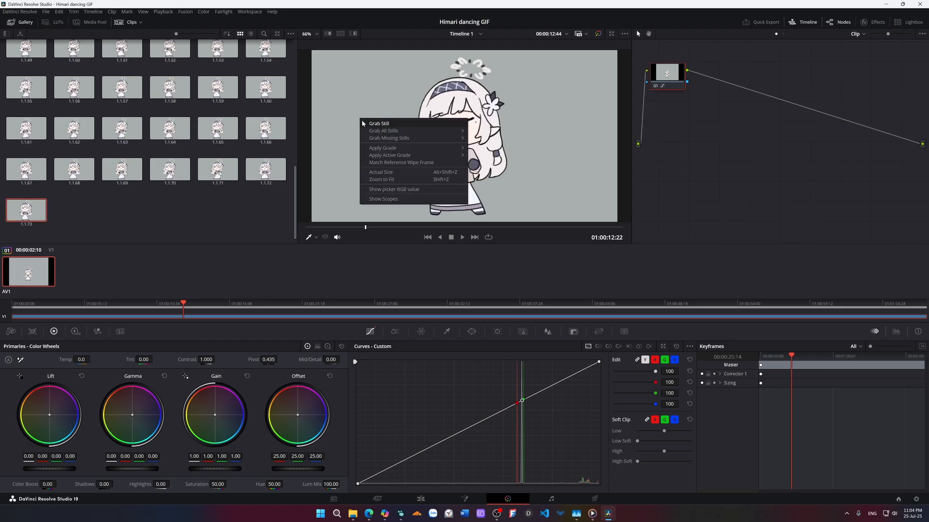
pyautogui.click(364, 122)
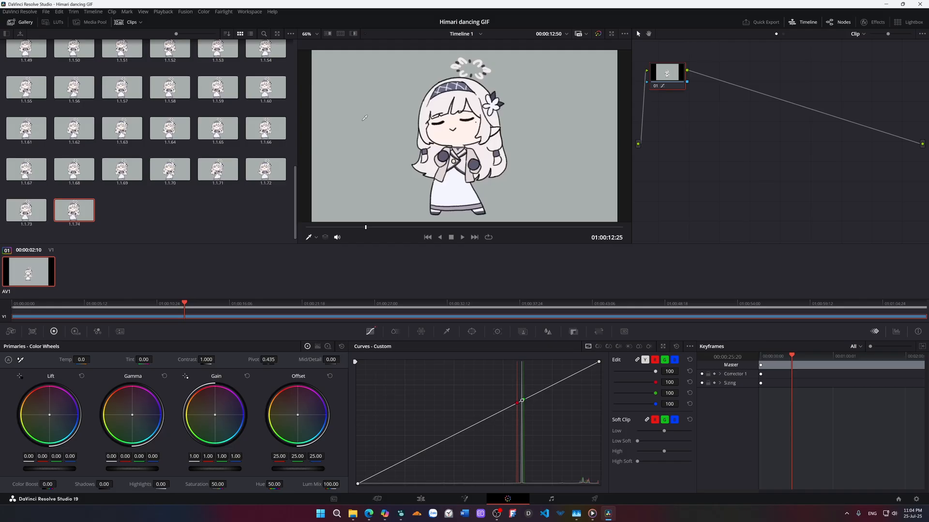
pyautogui.hotkey('ctrl', 'alt', 'g')
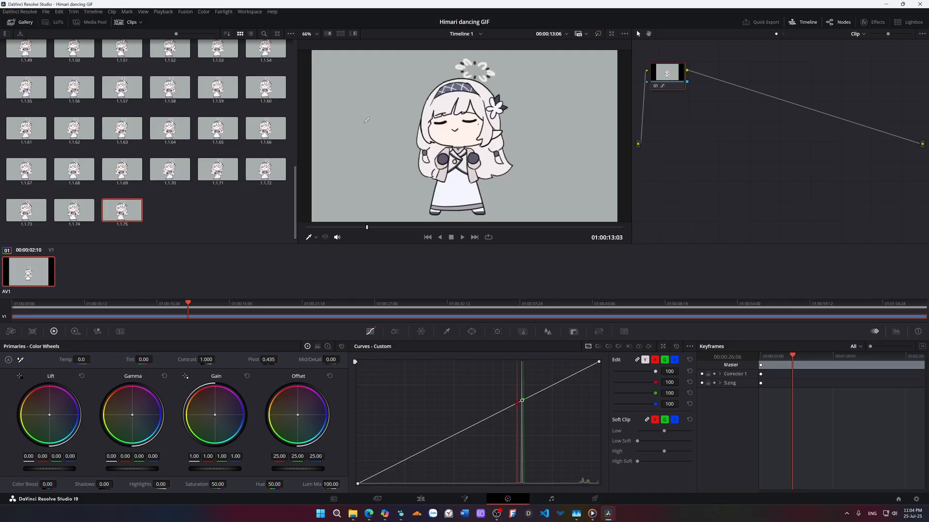
pyautogui.hotkey('ctrl', 'alt', 'g')
pyautogui.hotkey('ctrl', 'alt', 'g')
pyautogui.hotkey('ctrl', 'alt', 'g')
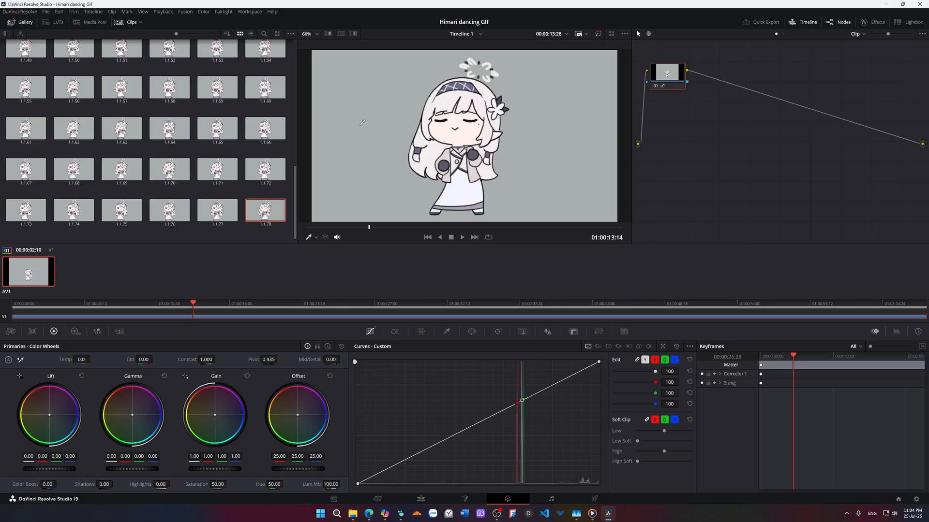
# Step: Grab six more stills of successive poses from 01:00:13:14 to 01:00:14:07
pyautogui.hotkey('ctrl', 'alt', 'g')
pyautogui.hotkey('ctrl', 'alt', 'g')
pyautogui.hotkey('ctrl', 'alt', 'g')
pyautogui.hotkey('ctrl', 'alt', 'g')
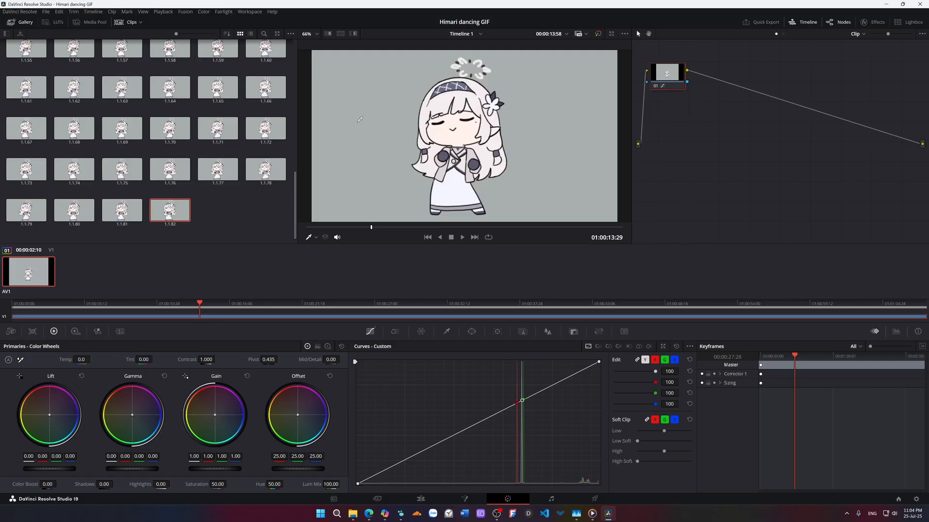
pyautogui.hotkey('ctrl', 'alt', 'g')
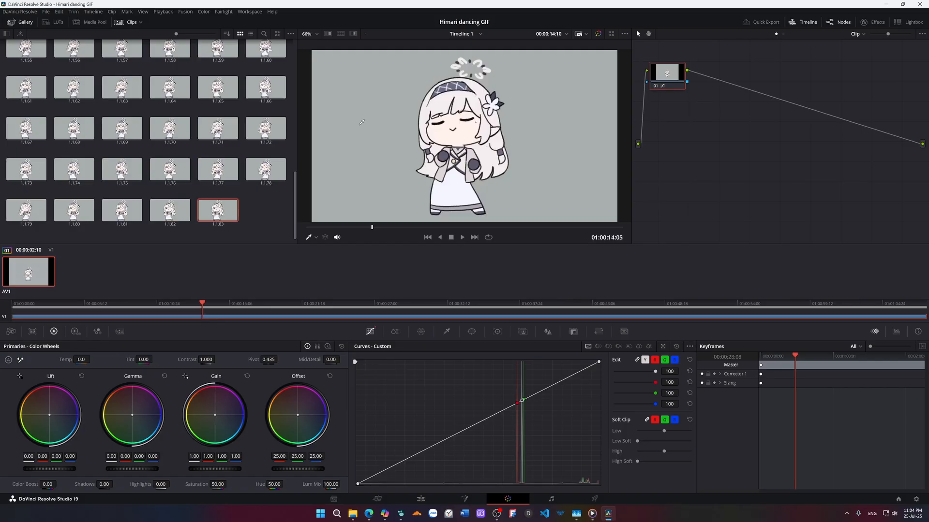
pyautogui.hotkey('ctrl', 'alt', 'g')
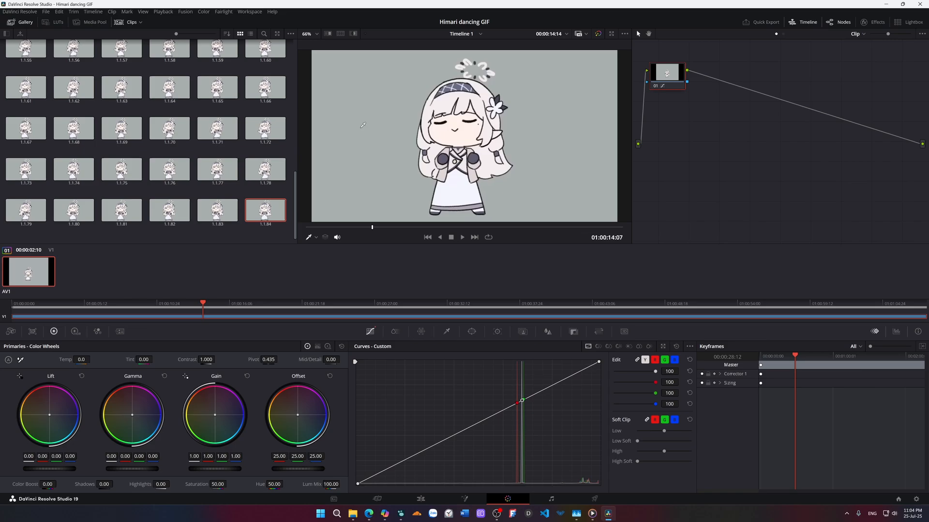
# Step: Step through the dance from 01:00:14:07 to 01:00:15:02, grabbing six further stills
pyautogui.hotkey('ctrl', 'alt', 'g')
pyautogui.hotkey('ctrl', 'alt', 'g')
pyautogui.hotkey('ctrl', 'alt', 'g')
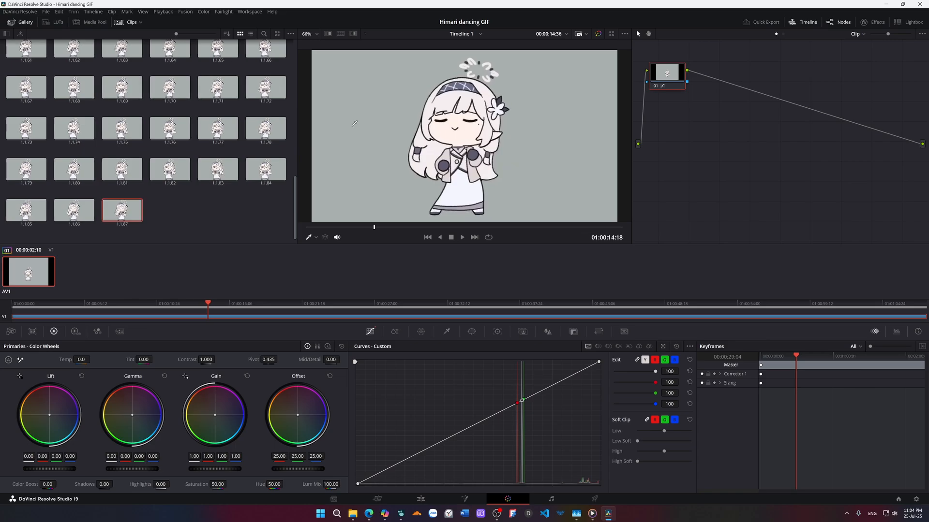
pyautogui.press('Right')
pyautogui.press('Right')
pyautogui.press('Right')
pyautogui.press('Right')
pyautogui.hotkey('ctrl', 'alt', 'g')
pyautogui.press('Right')
pyautogui.hotkey('ctrl', 'alt', 'g')
pyautogui.press('Right')
pyautogui.hotkey('ctrl', 'alt', 'g')
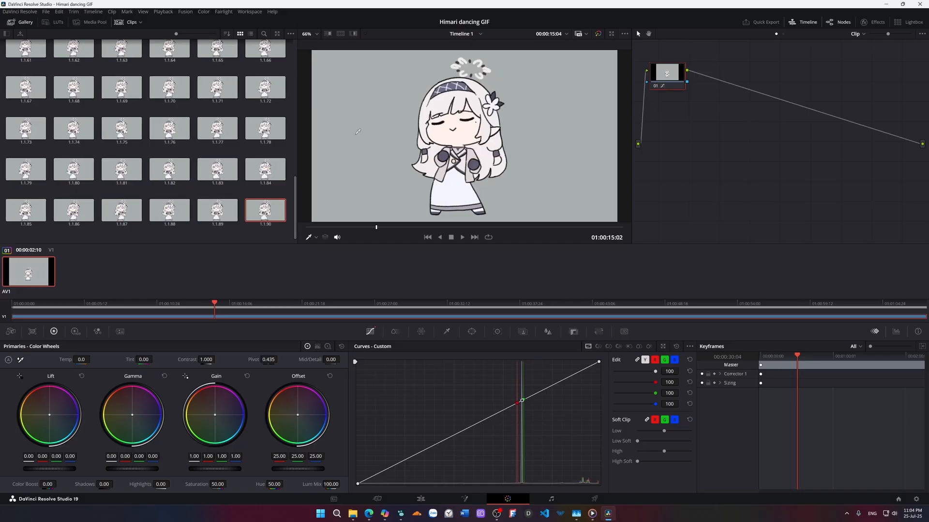
# Step: Grab nine stills of successive dance poses while stepping from 01:00:15:02 to 01:00:16:07
pyautogui.press('Right')
pyautogui.press('Right')
pyautogui.rightClick(356, 136)
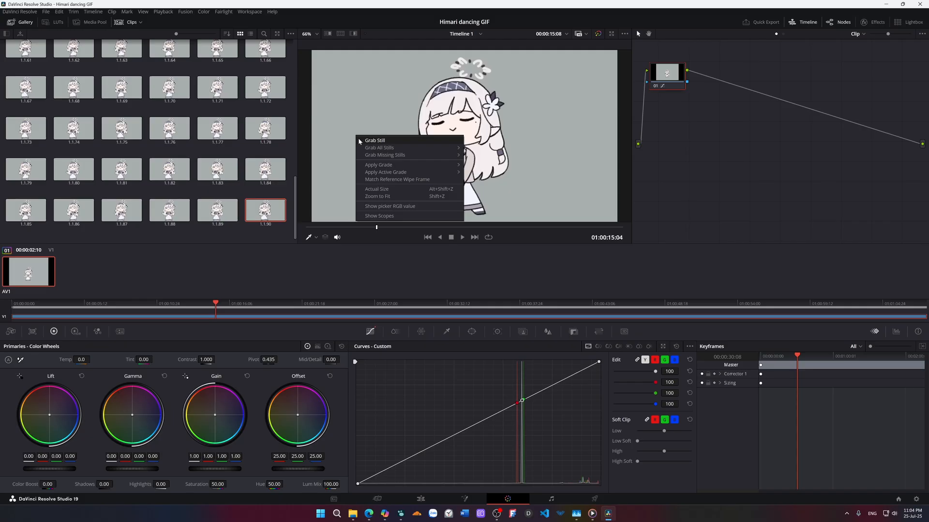
pyautogui.click(375, 141)
pyautogui.press('Right')
pyautogui.hotkey('ctrl', 'alt', 'g')
pyautogui.press('Right')
pyautogui.hotkey('ctrl', 'alt', 'g')
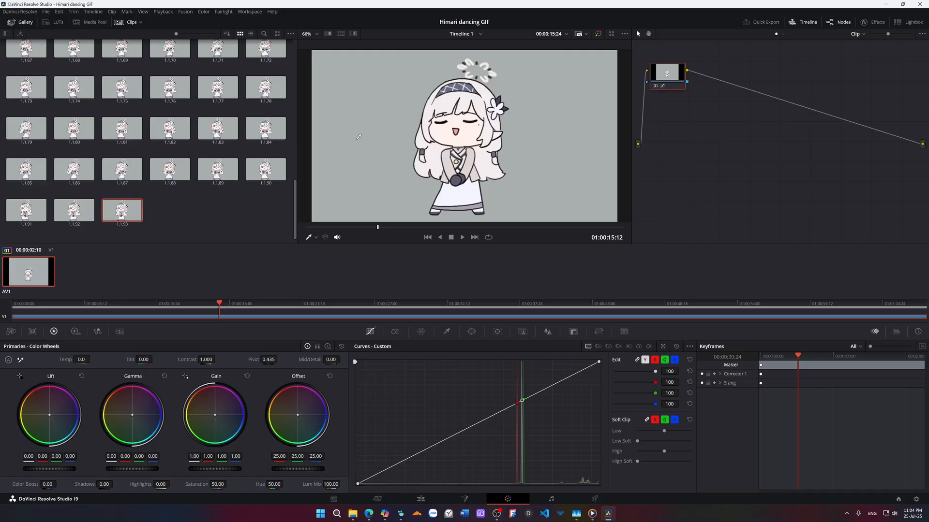
pyautogui.press('Right')
pyautogui.hotkey('ctrl', 'alt', 'g')
pyautogui.press('Right')
pyautogui.hotkey('ctrl', 'alt', 'g')
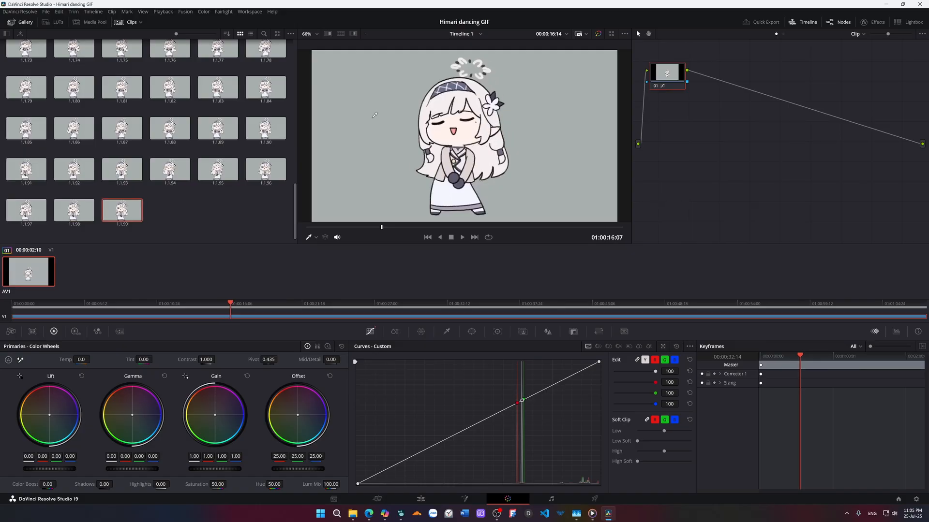
# Step: Advance frame by frame from 01:00:16:07 to 01:00:17:14, grabbing eight more stills, including the frame at 01:00:16:23
pyautogui.rightClick(373, 121)
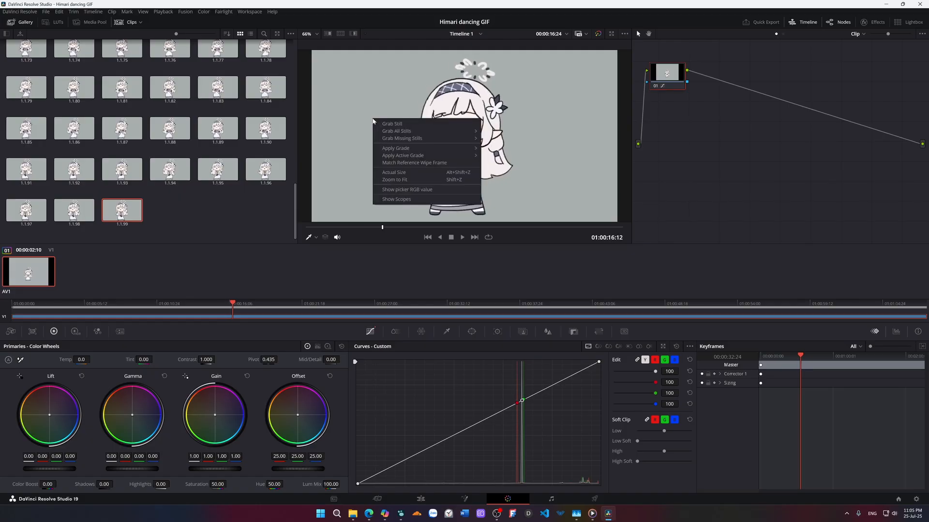
pyautogui.rightClick(378, 129)
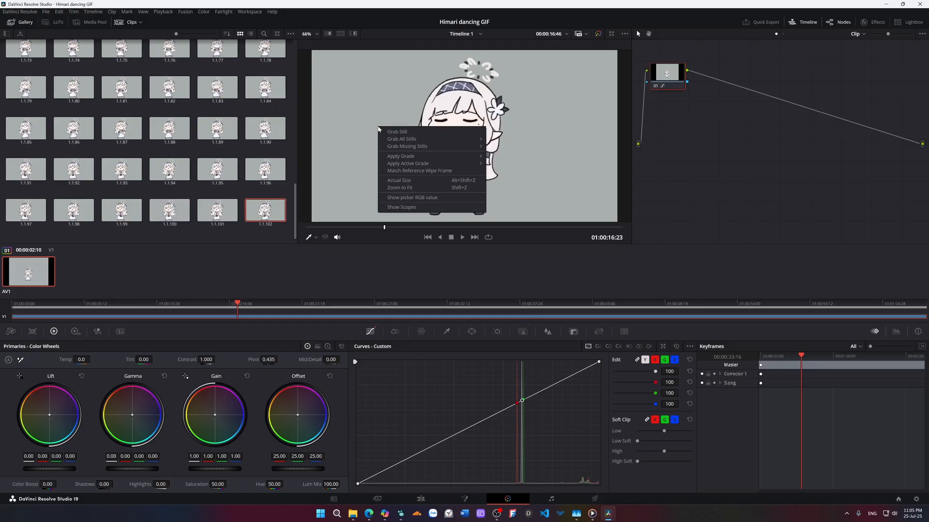
pyautogui.click(381, 130)
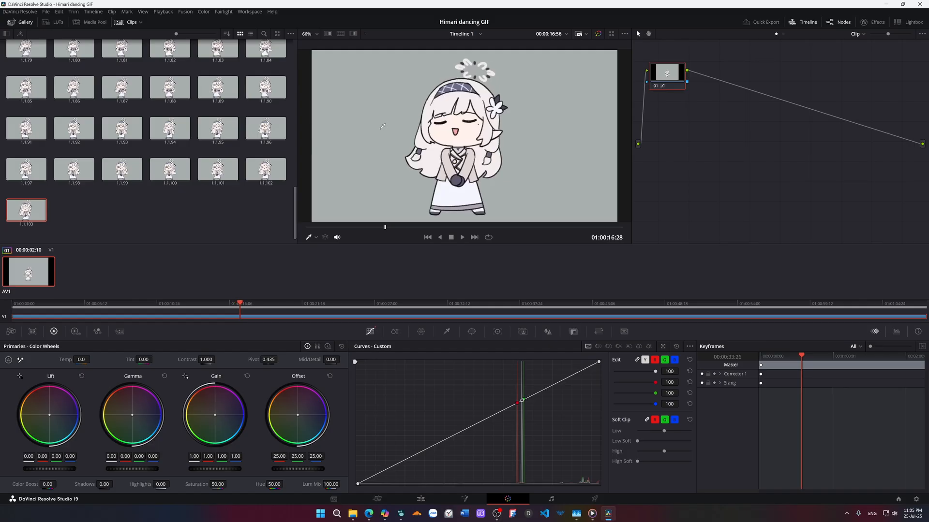
pyautogui.hotkey('ctrl', 'alt', 'g')
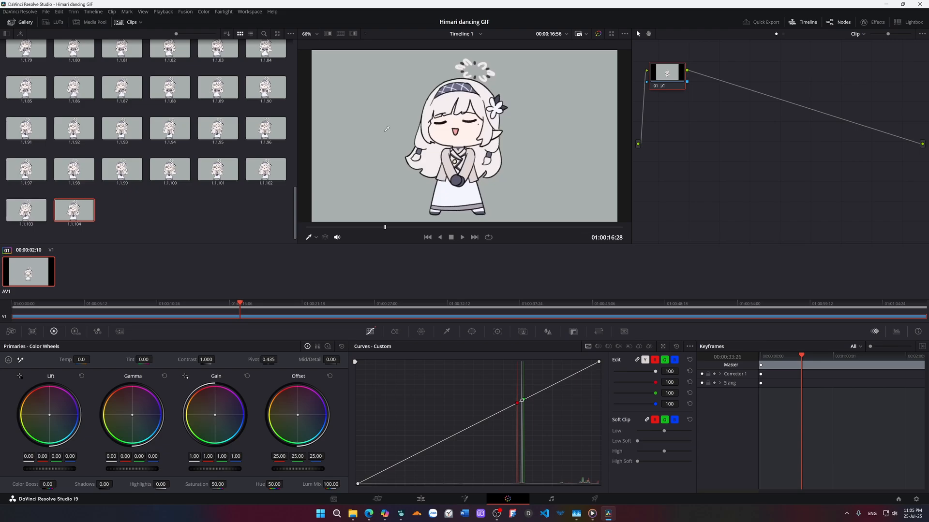
pyautogui.hotkey('ctrl', 'alt', 'g')
pyautogui.rightClick(390, 138)
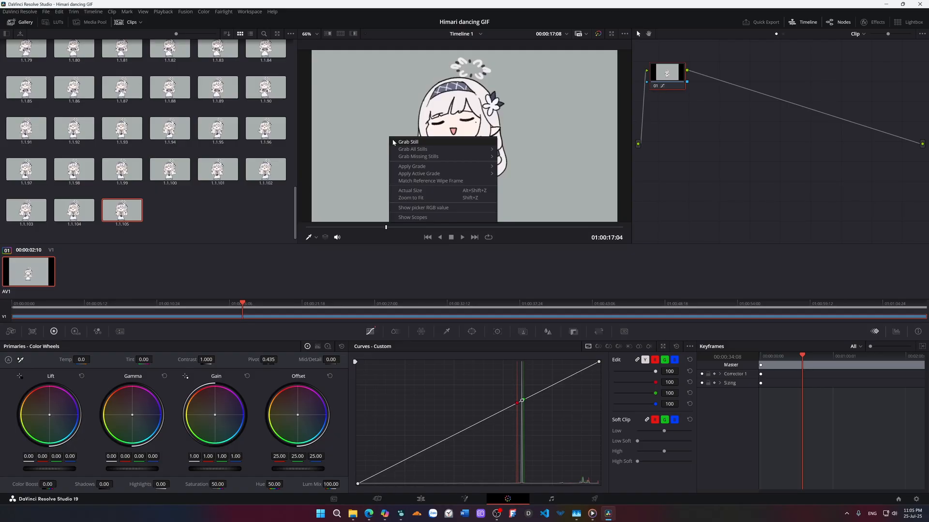
pyautogui.click(407, 141)
pyautogui.hotkey('ctrl', 'alt', 'g')
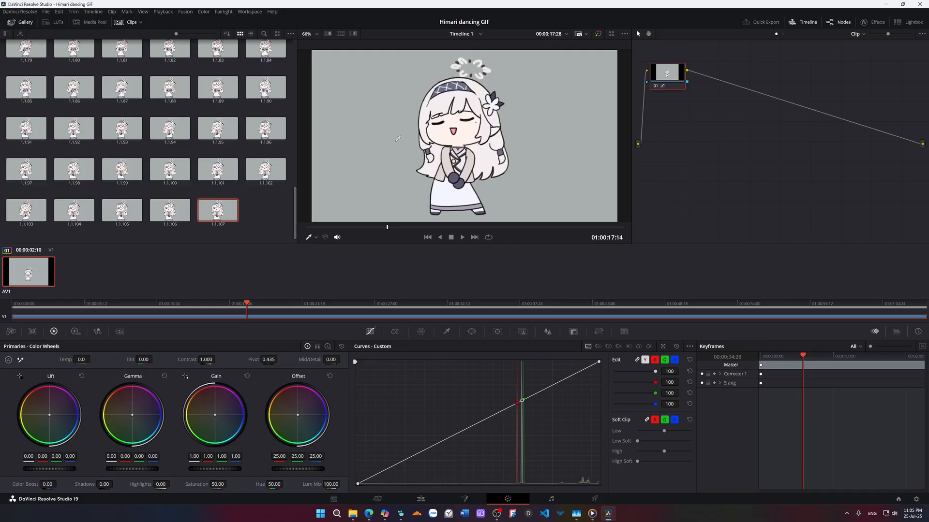
# Step: Grab eleven stills of the dance between 01:00:17:14 and 01:00:18:28, including the frames at 01:00:17:26 and 01:00:18:18
pyautogui.rightClick(382, 141)
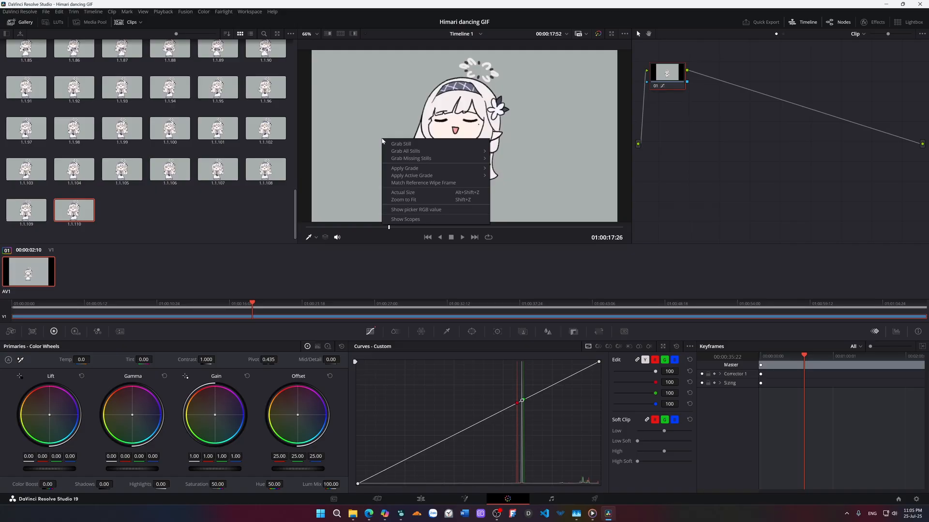
pyautogui.click(386, 143)
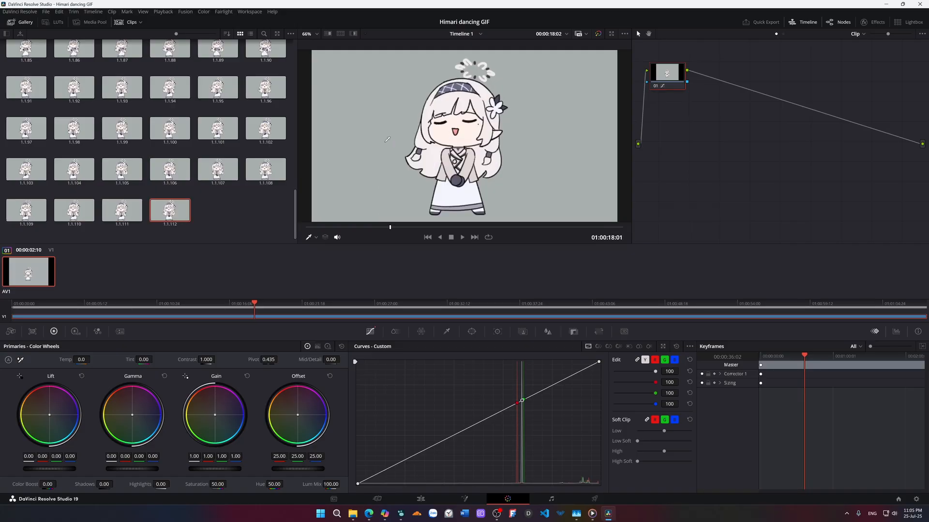
pyautogui.hotkey('ctrl', 'alt', 'g')
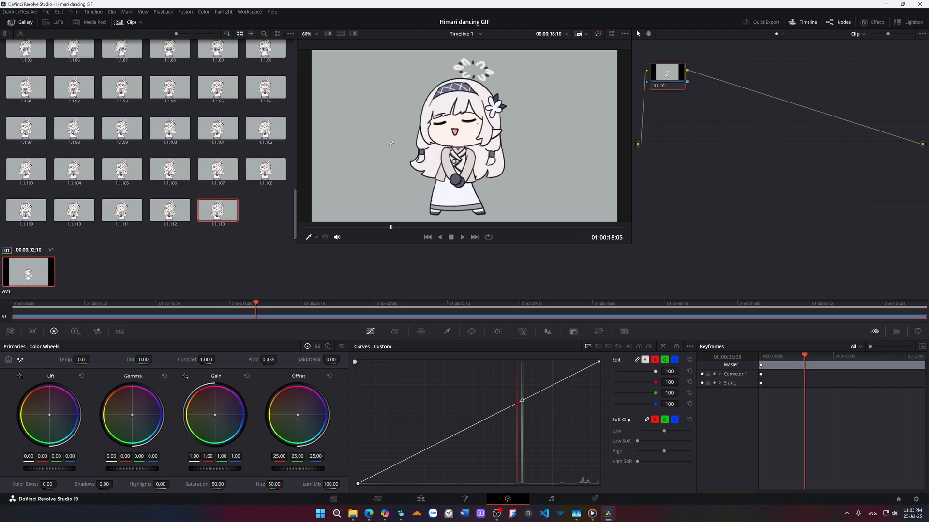
pyautogui.hotkey('ctrl', 'alt', 'g')
pyautogui.hotkey('ctrl', 'alt', 'g')
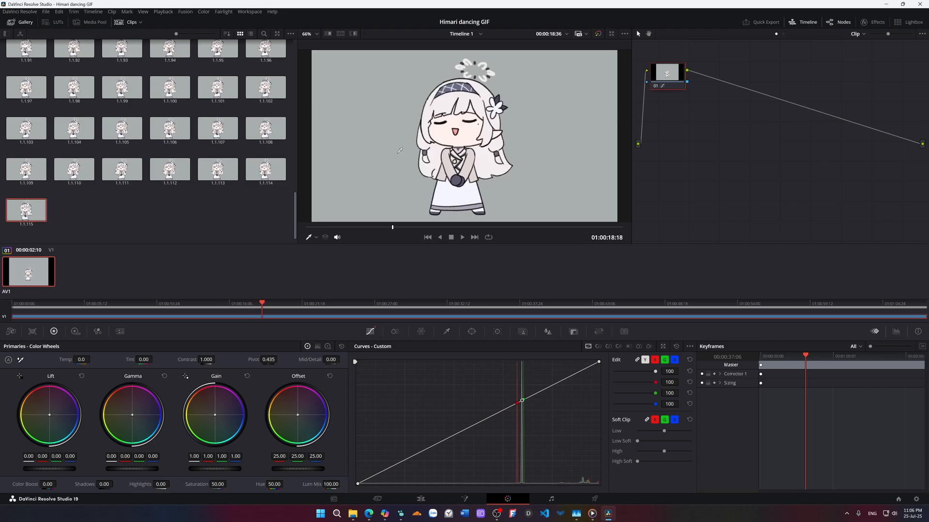
pyautogui.hotkey('ctrl', 'alt', 'g')
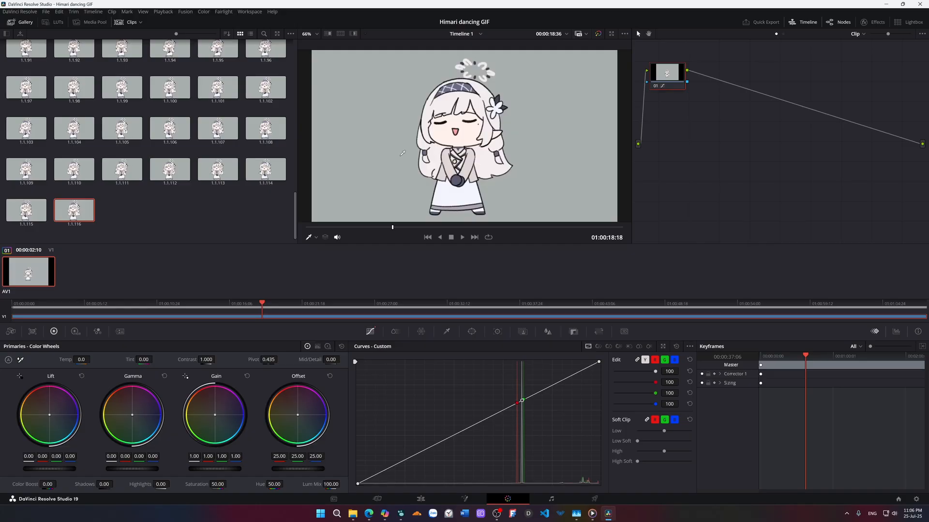
pyautogui.hotkey('ctrl', 'alt', 'g')
pyautogui.hotkey('ctrl', 'alt', 'g')
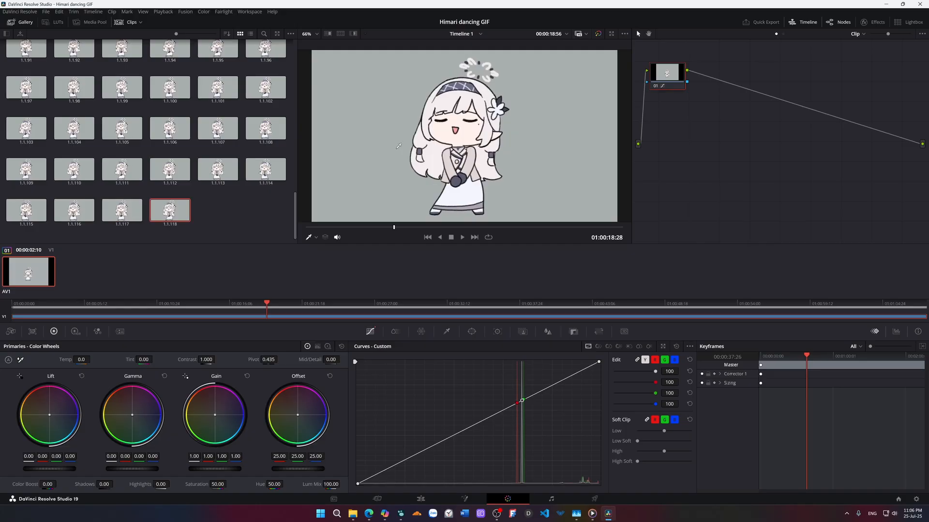
# Step: Continue through the dance from 01:00:18:28 to 01:00:21:11, grabbing eighteen further stills
pyautogui.rightClick(398, 146)
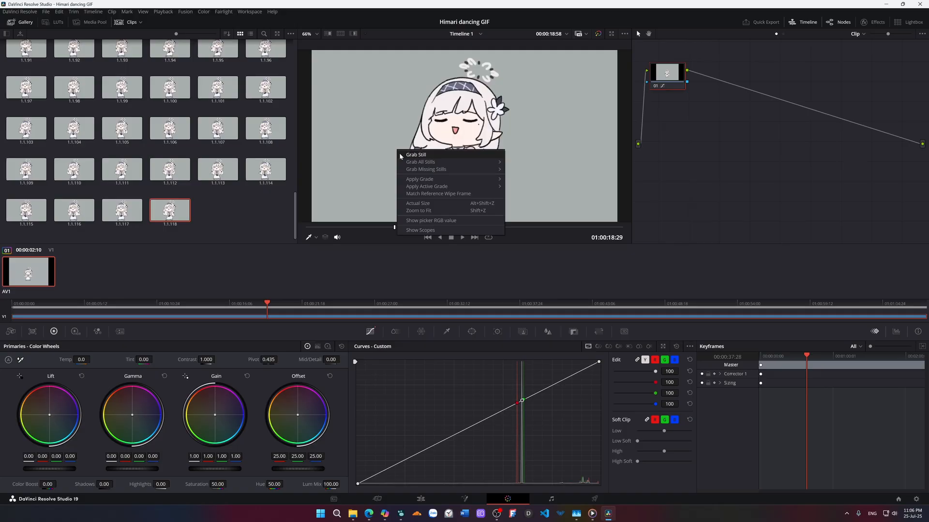
pyautogui.click(400, 155)
pyautogui.rightClick(390, 154)
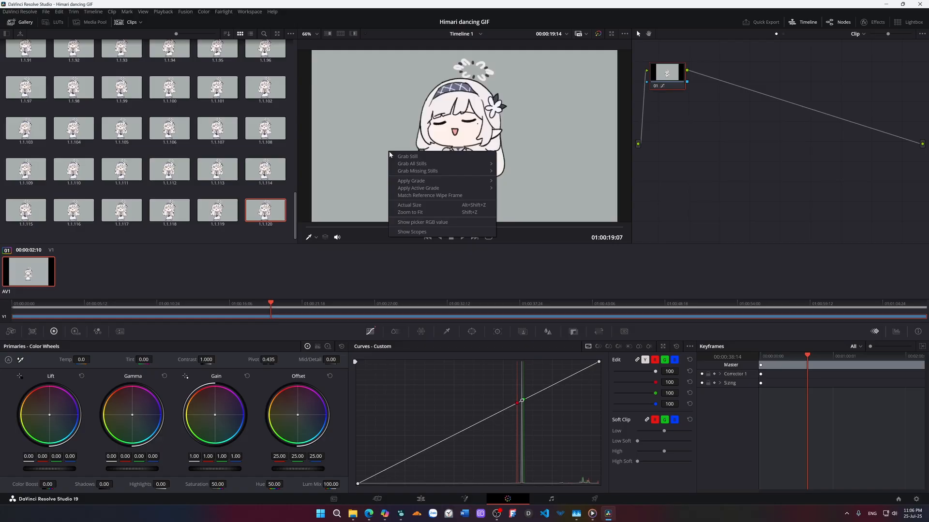
pyautogui.click(390, 155)
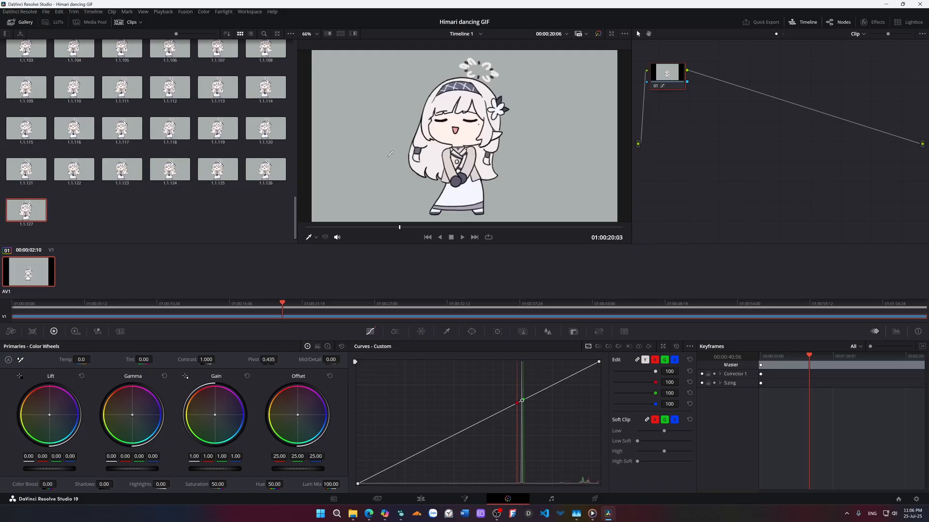
pyautogui.rightClick(392, 161)
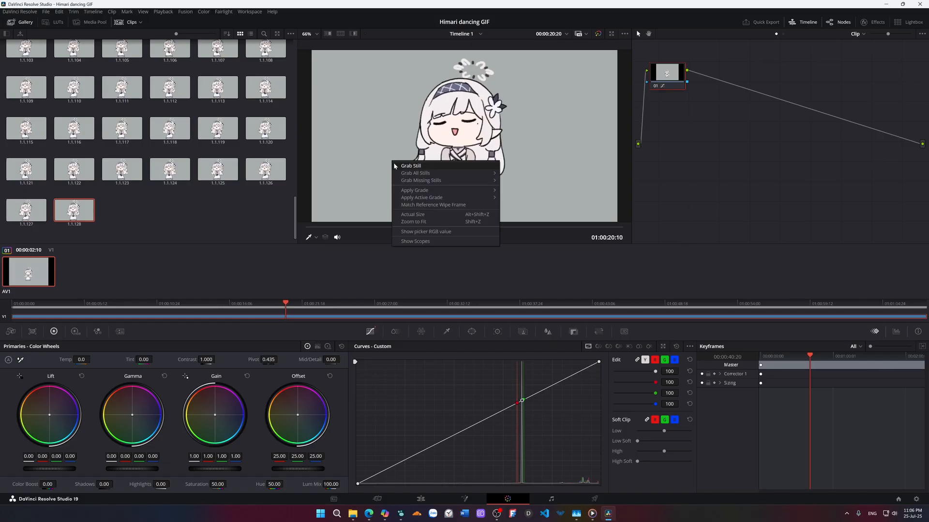
pyautogui.click(394, 162)
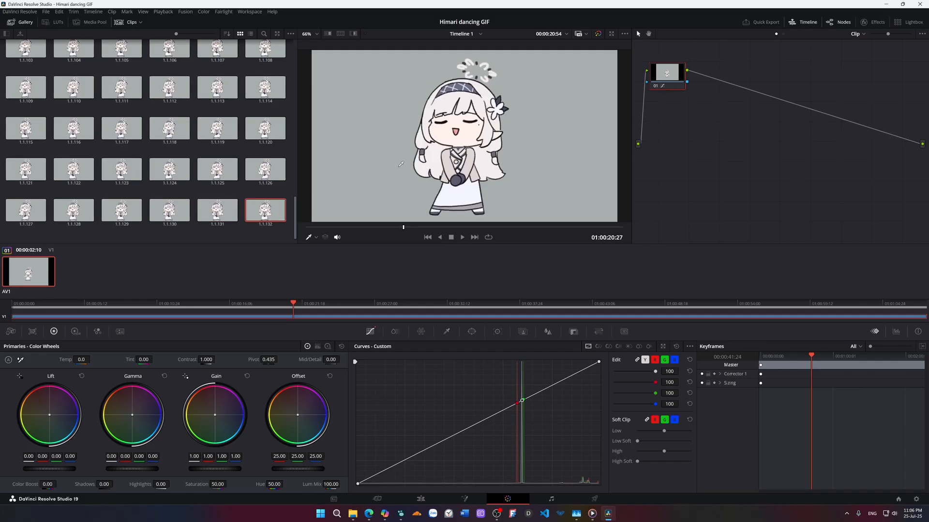
pyautogui.rightClick(401, 167)
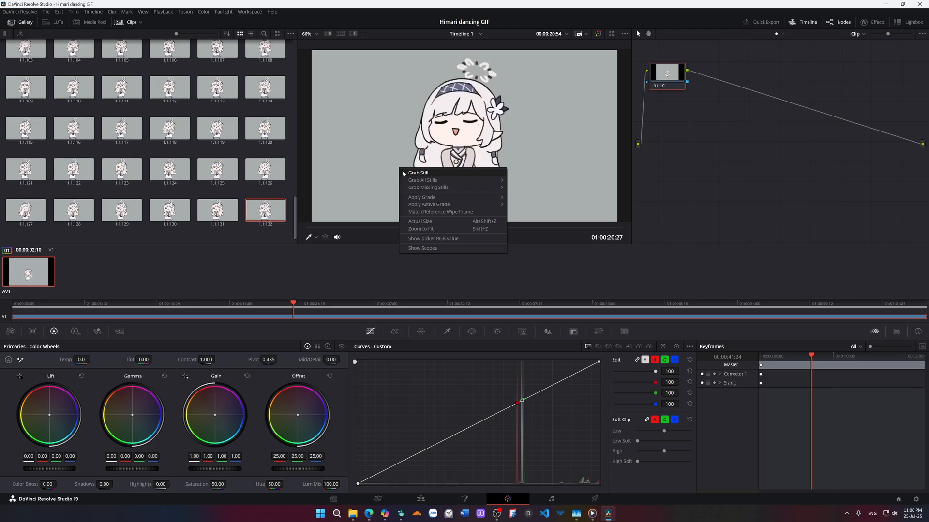
pyautogui.click(403, 173)
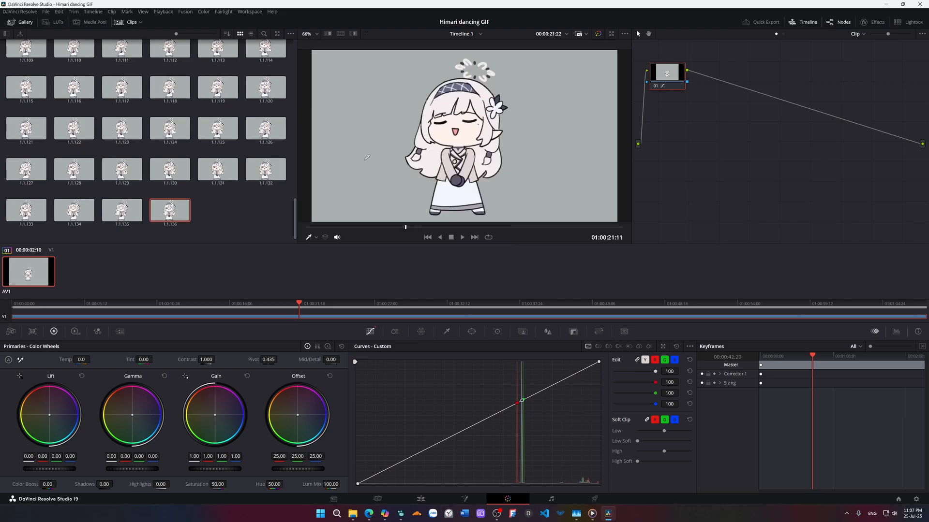
# Step: Step from 01:00:21:11 to 01:00:21:22 and grab three stills, starting with the frame at 01:00:21:13
pyautogui.press('Right')
pyautogui.press('Right')
pyautogui.hotkey('ctrl', 'alt', 'g')
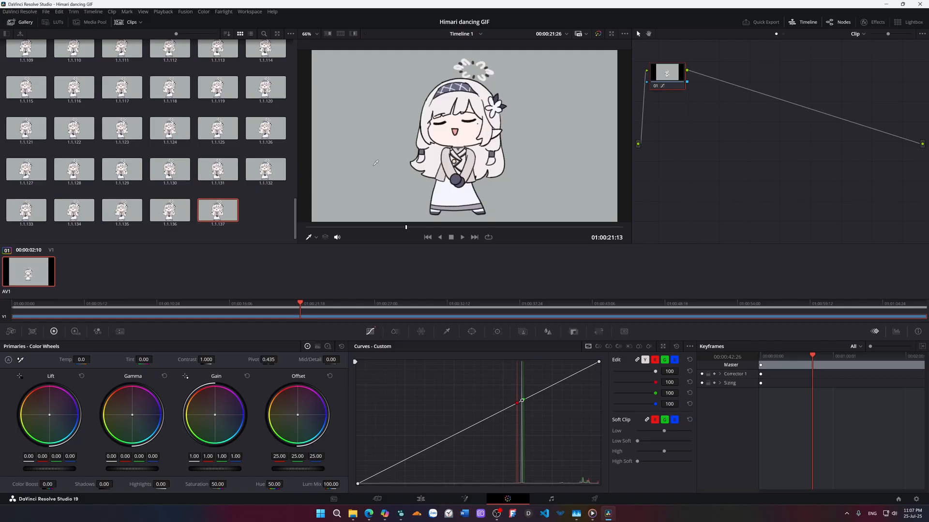
pyautogui.press('Right')
pyautogui.press('Right')
pyautogui.press('Right')
pyautogui.press('Right')
pyautogui.hotkey('ctrl', 'alt', 'g')
pyautogui.press('Right')
pyautogui.press('Right')
pyautogui.press('Right')
pyautogui.press('Right')
pyautogui.press('Right')
pyautogui.hotkey('ctrl', 'alt', 'g')
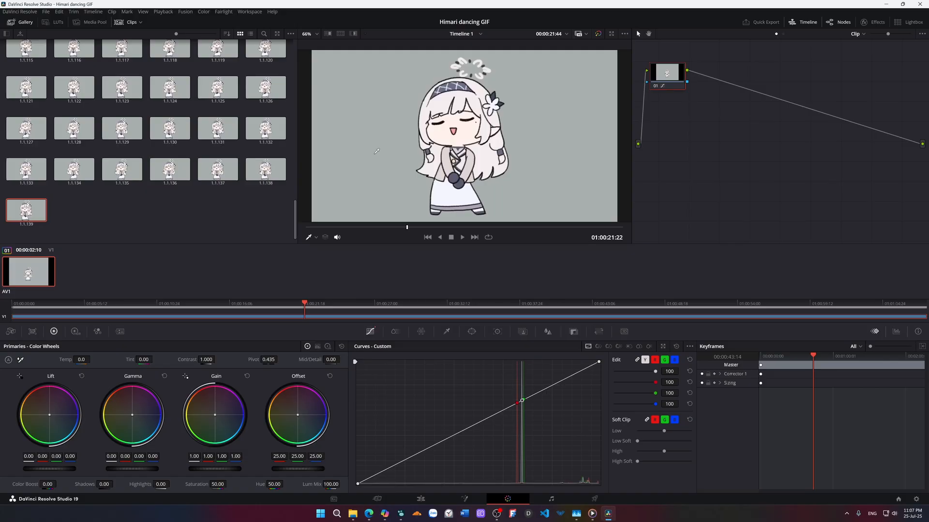
# Step: Grab two more stills after 01:00:21:22, ending with the frame at 01:00:22:00
pyautogui.press('Right')
pyautogui.press('Right')
pyautogui.hotkey('ctrl', 'alt', 'g')
pyautogui.rightClick(381, 163)
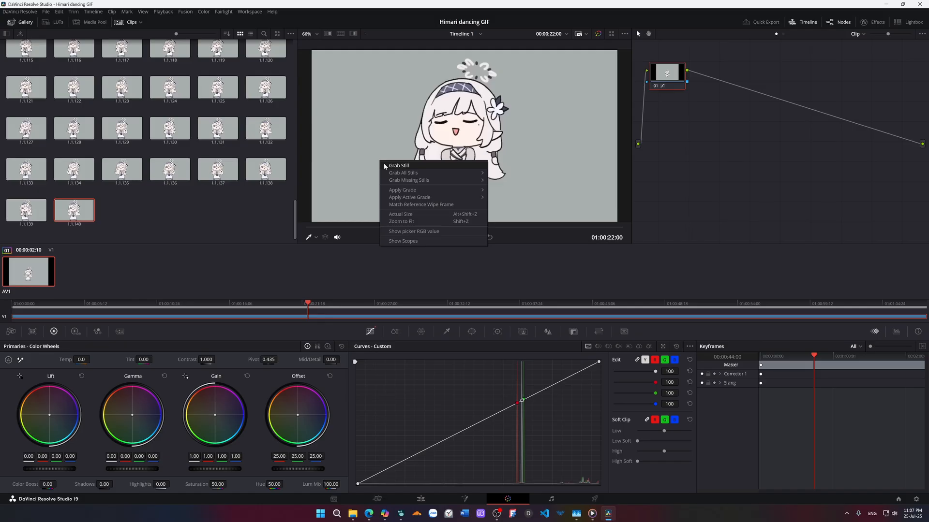
pyautogui.click(399, 166)
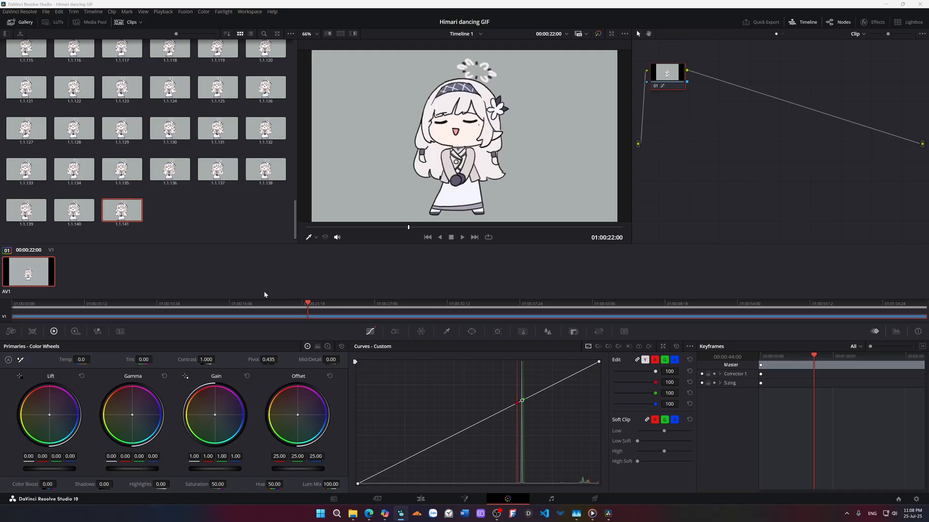
# Step: Check the browser's still-export instructions, then select all gallery stills and export them as PNG files to the Hirari frames folder
pyautogui.hotkey('alt', 'Tab')
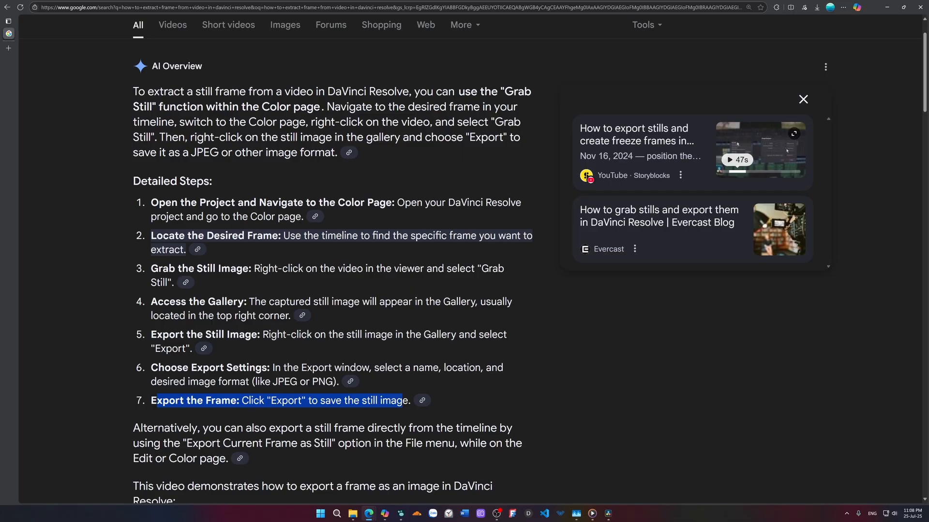
pyautogui.hotkey('alt', 'Tab')
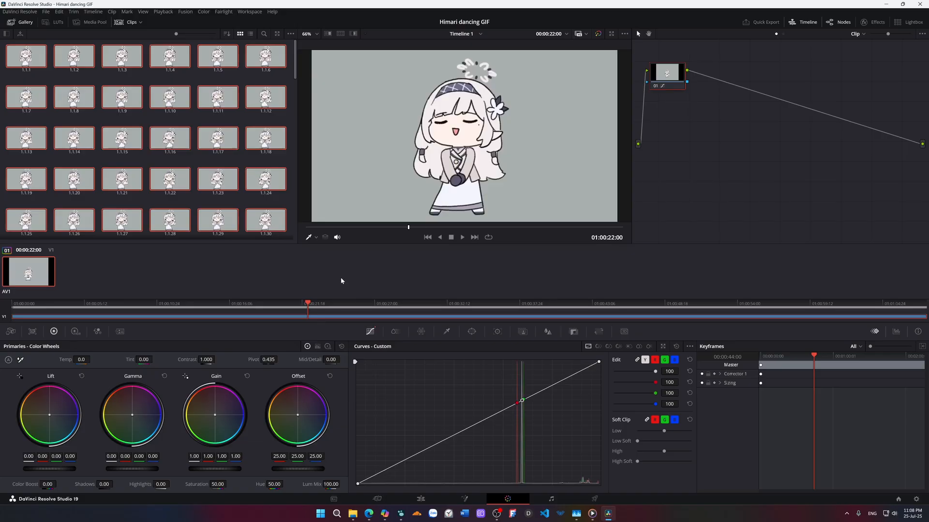
pyautogui.rightClick(270, 179)
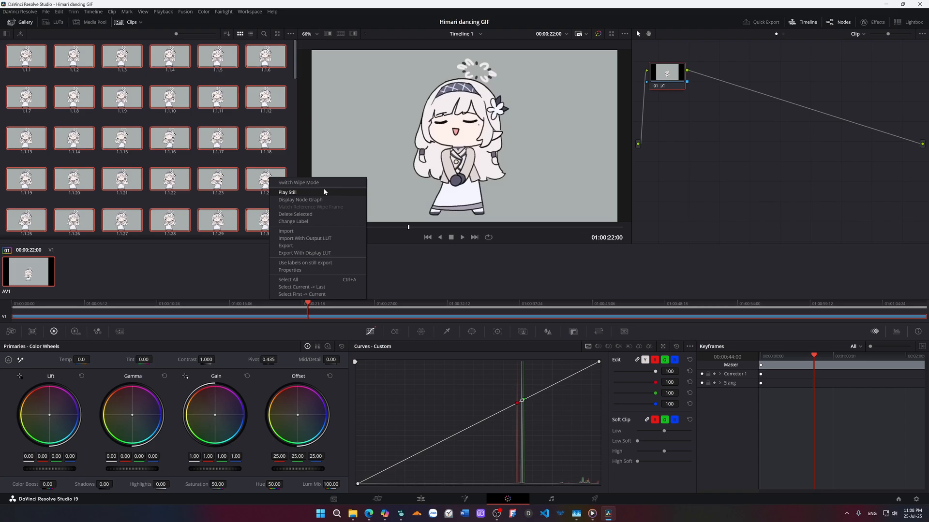
pyautogui.click(285, 246)
pyautogui.press('Return')
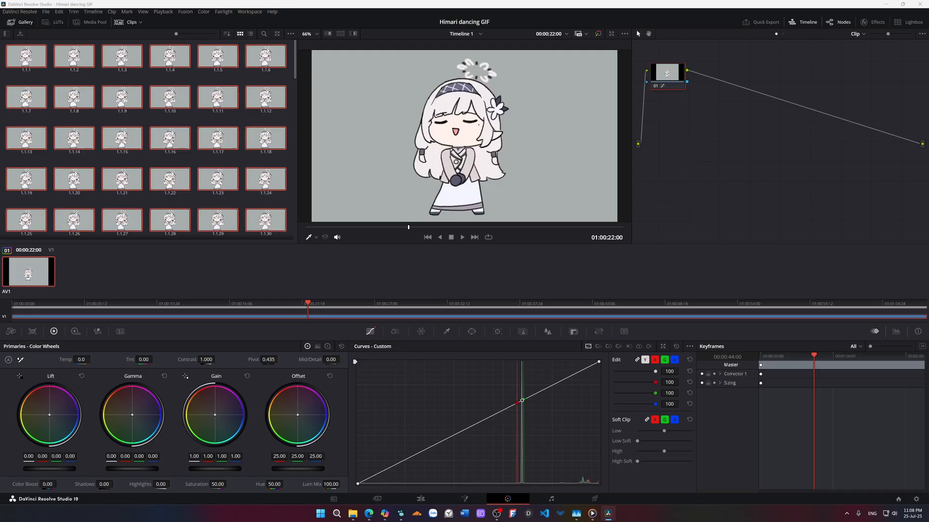
pyautogui.click(434, 394)
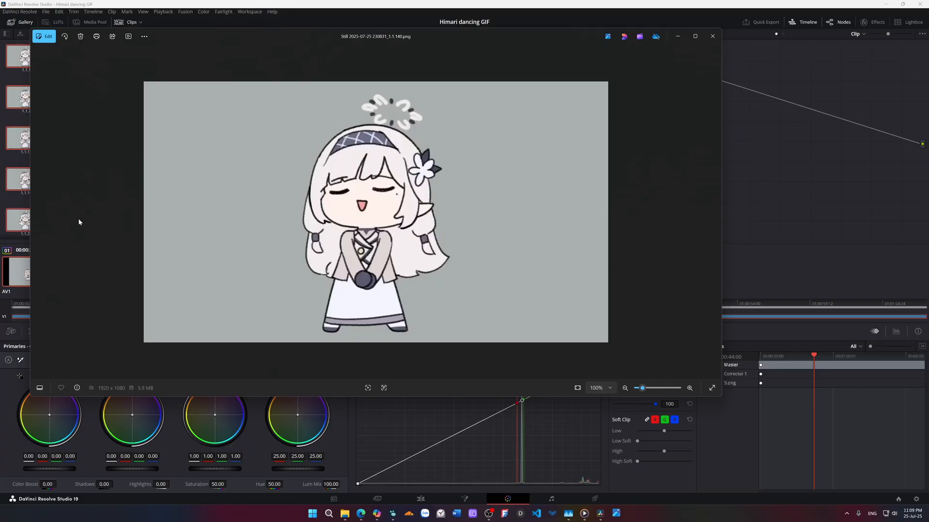
# Step: Review the exported PNG stills in File Explorer's Hirari frames folder, previewing still 1.1.127 and listing the files by type
pyautogui.hotkey('alt', 'F4')
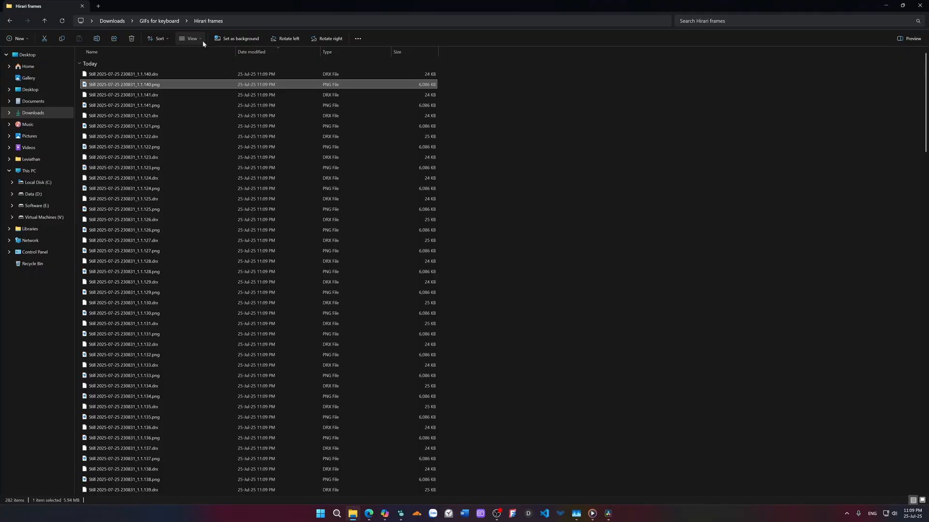
pyautogui.hotkey('alt', 'Tab')
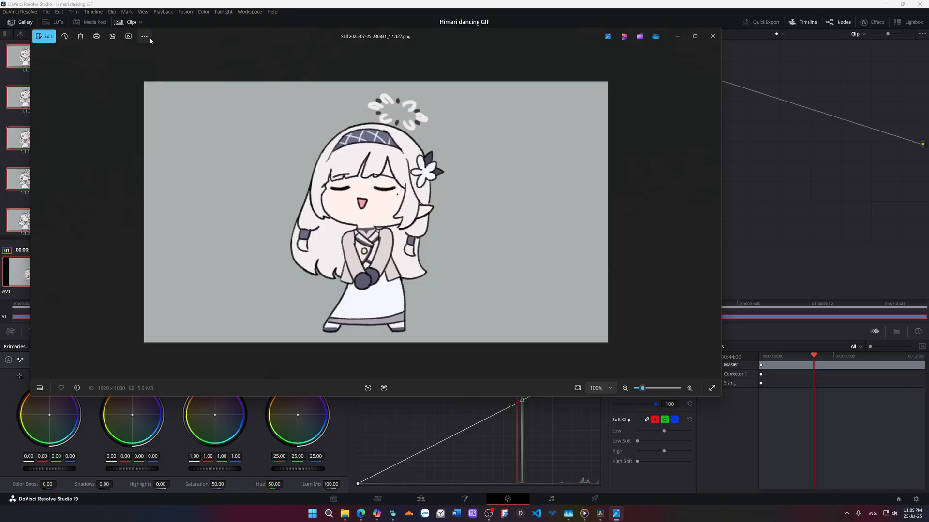
pyautogui.hotkey('alt', 'F4')
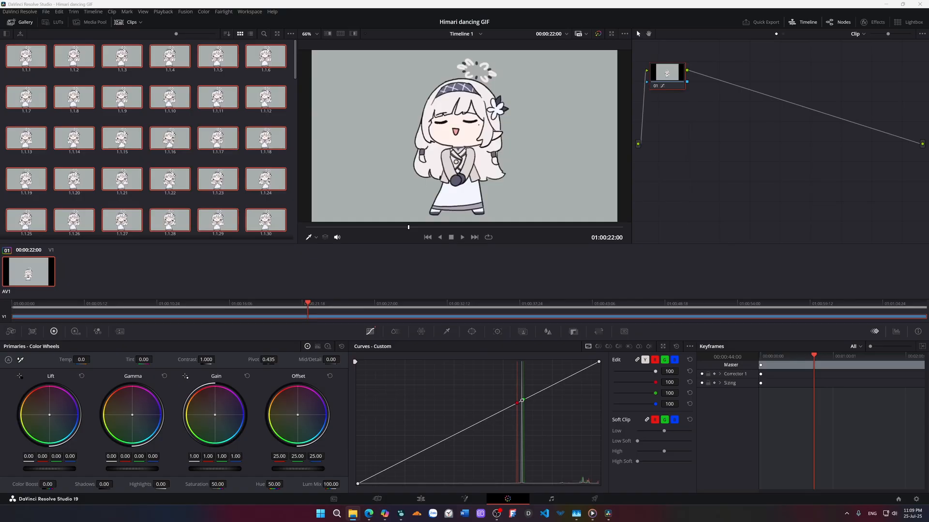
pyautogui.hotkey('alt', 'Tab')
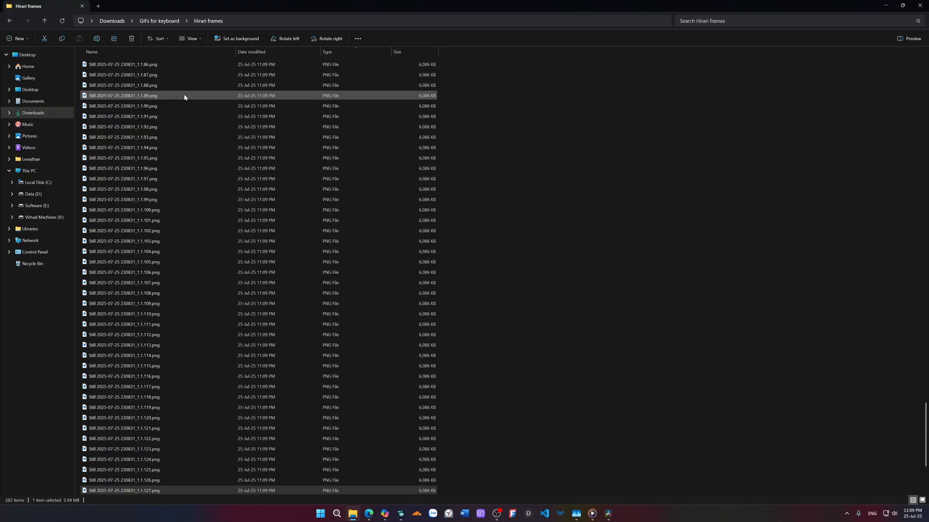
# Step: Select all the exported PNG stills in the Hirari frames folder and open their full list of file options
pyautogui.scroll(-5, 160, 290)
pyautogui.keyDown('shift'); pyautogui.click(136, 490); pyautogui.keyUp('shift')
pyautogui.rightClick(137, 490)
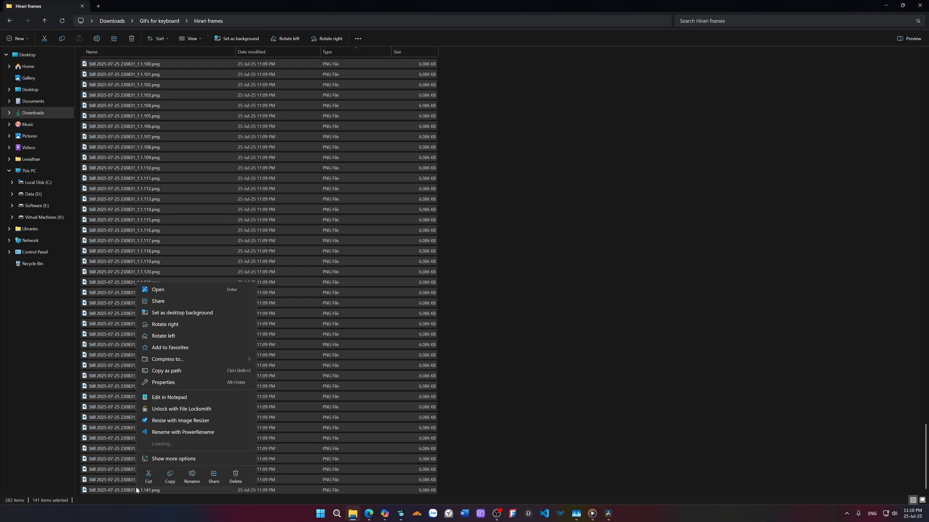
pyautogui.click(173, 458)
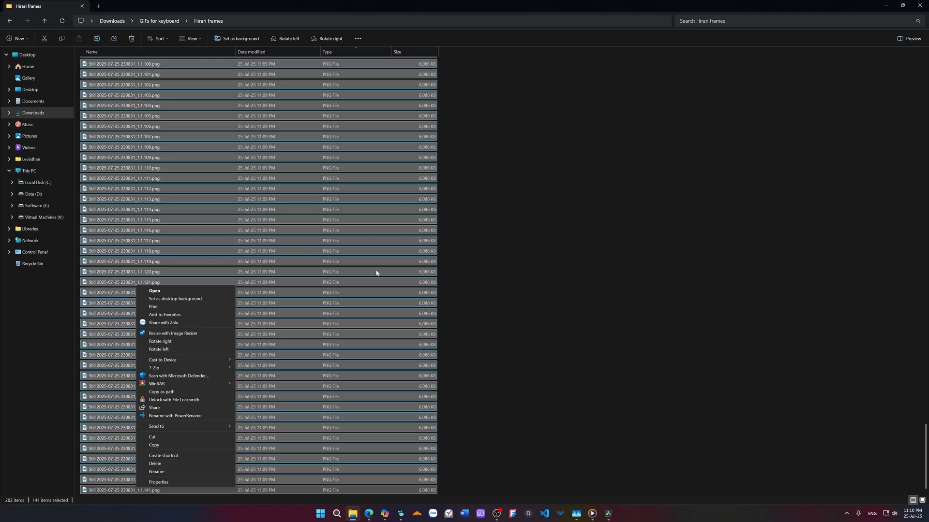
# Step: Look up how to use PNGs to make a GIF in DaVinci Resolve and read the browser's step-by-step guide, checking it against the new project
pyautogui.hotkey('alt', 'Tab')
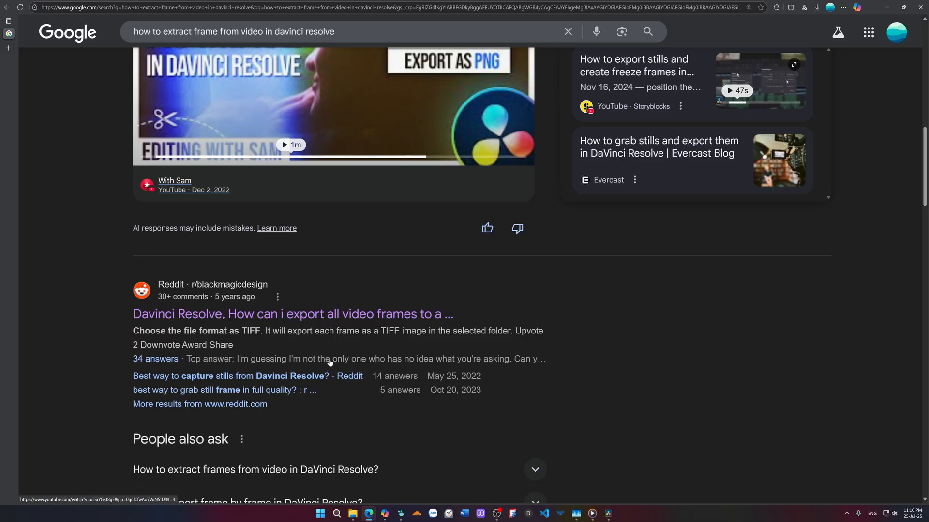
pyautogui.scroll(-1, 330, 362)
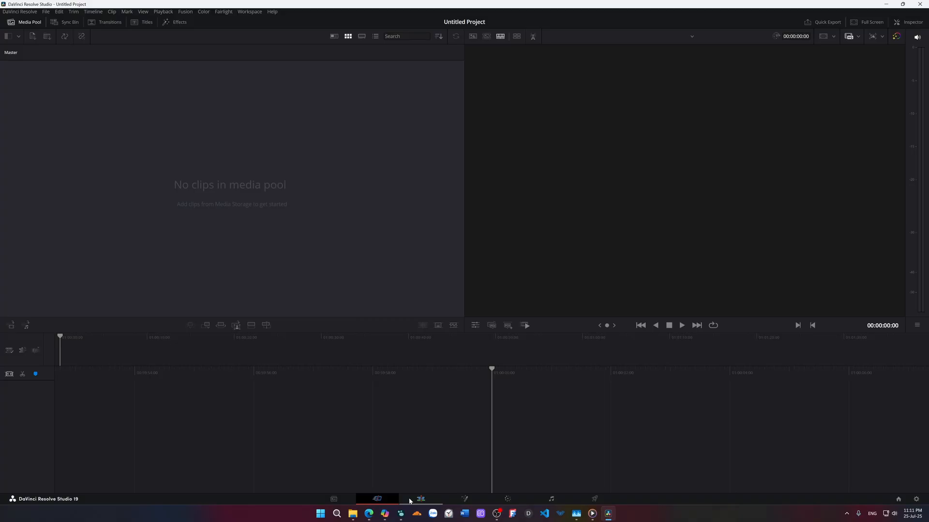
pyautogui.hotkey('alt', 'Tab')
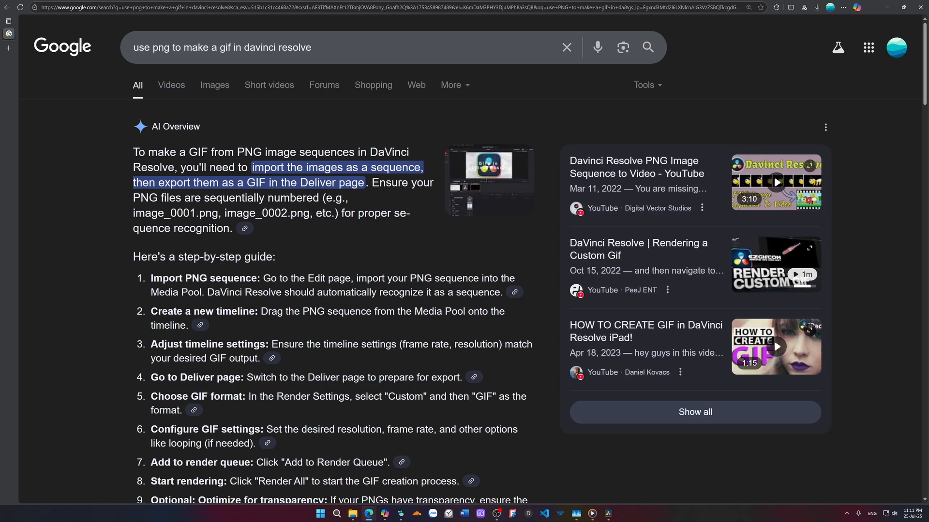
pyautogui.scroll(-3, 493, 499)
pyautogui.hotkey('alt', 'Tab')
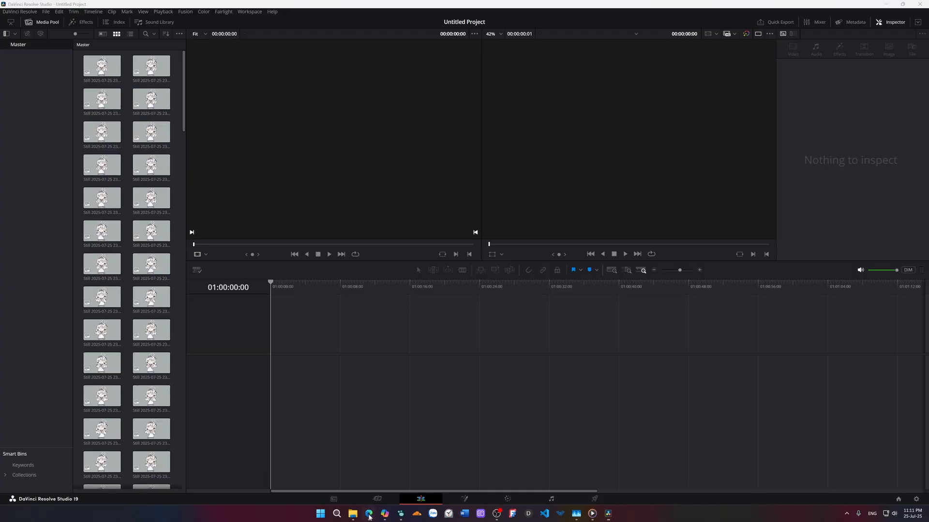
# Step: Reread the timeline settings advice in the browser's GIF guide and start a new-tab search for "what is the frame rate of"
pyautogui.click(369, 514)
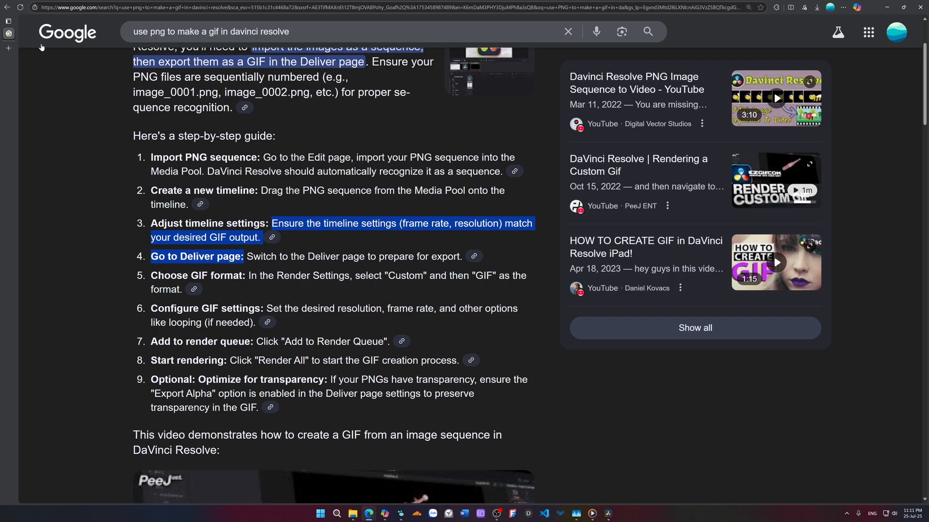
pyautogui.click(8, 48)
pyautogui.write('what is the frame rate of')
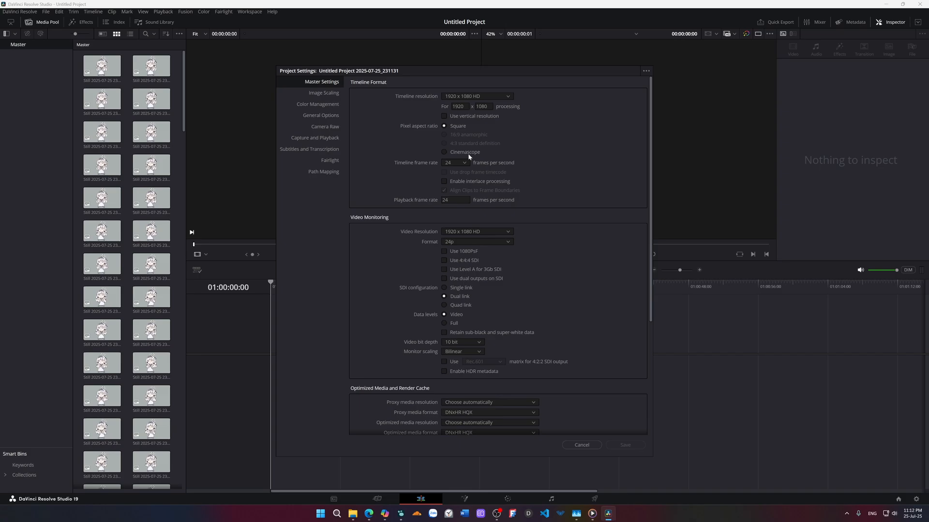
# Step: Set the project's timeline resolution to Custom and its timeline frame rate to 16 frames per second
pyautogui.scroll(3, 465, 162)
pyautogui.click(457, 163)
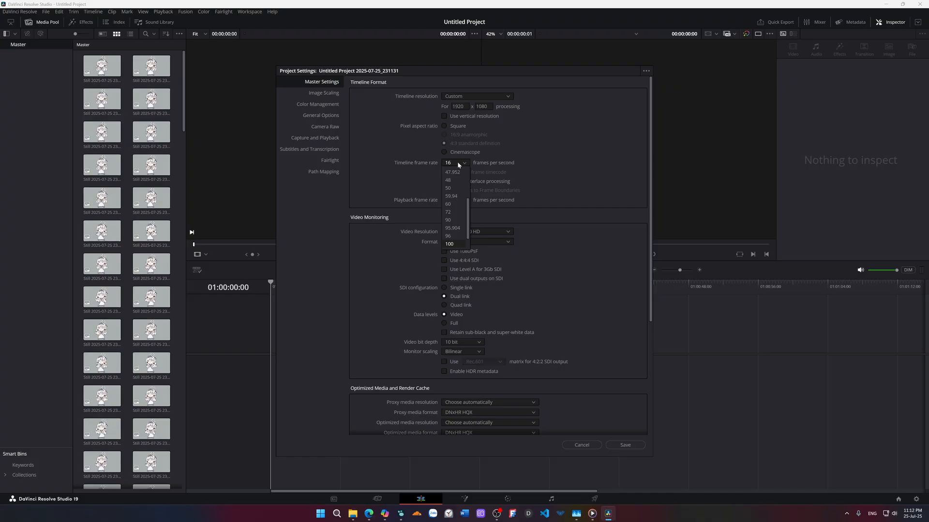
pyautogui.click(457, 163)
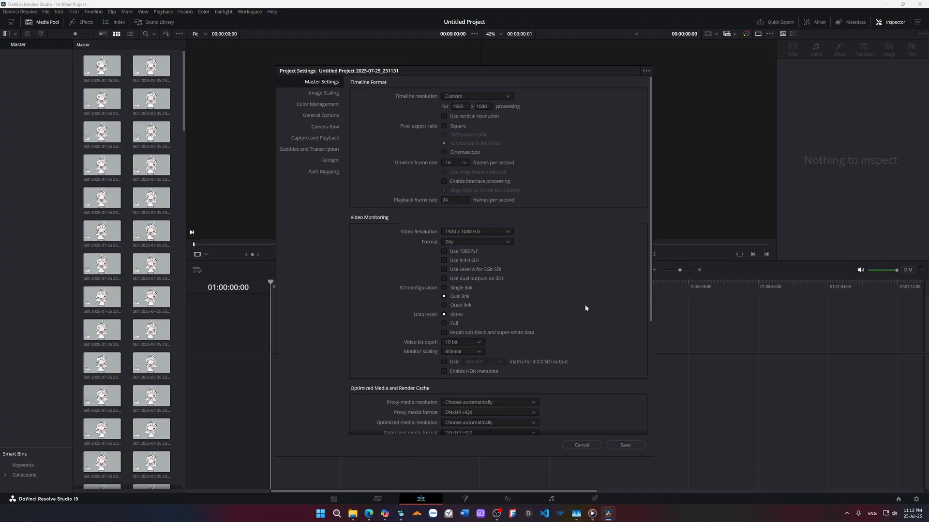
# Step: Check the browser guide's instructions for choosing the GIF format in the render settings and return to DaVinci Resolve
pyautogui.hotkey('alt', 'Tab')
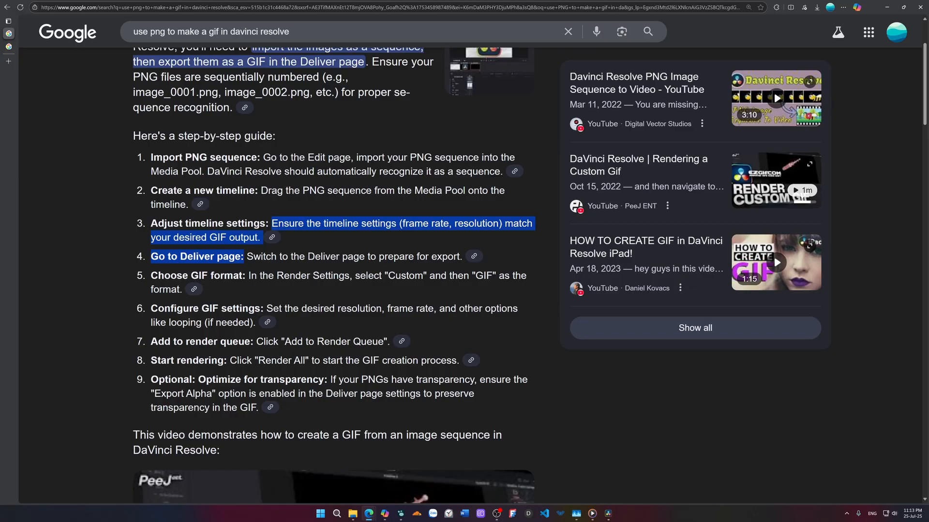
pyautogui.moveTo(608, 514)
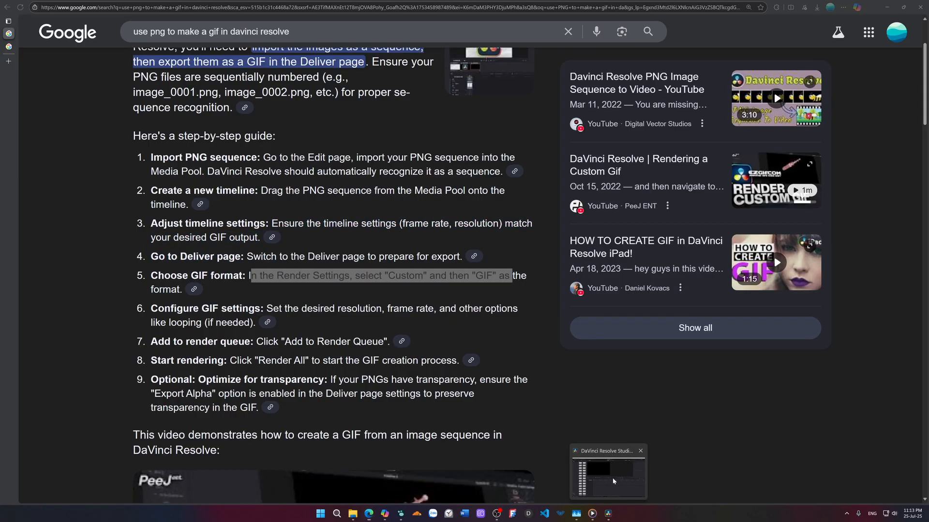
pyautogui.click(612, 482)
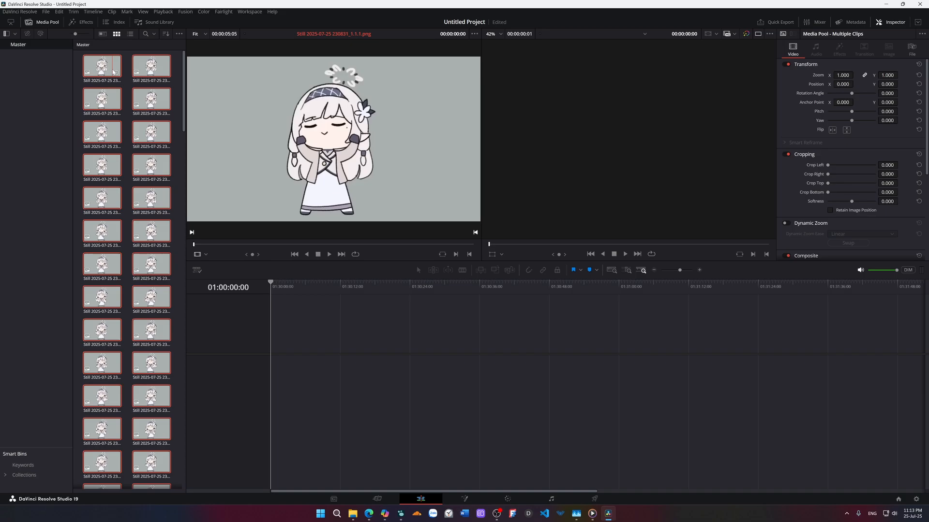
# Step: Try building a timeline from all the imported PNG stills, return to its start, and select the end edge of the first still
pyautogui.moveTo(113, 71); pyautogui.dragTo(324, 417)
pyautogui.click(377, 372)
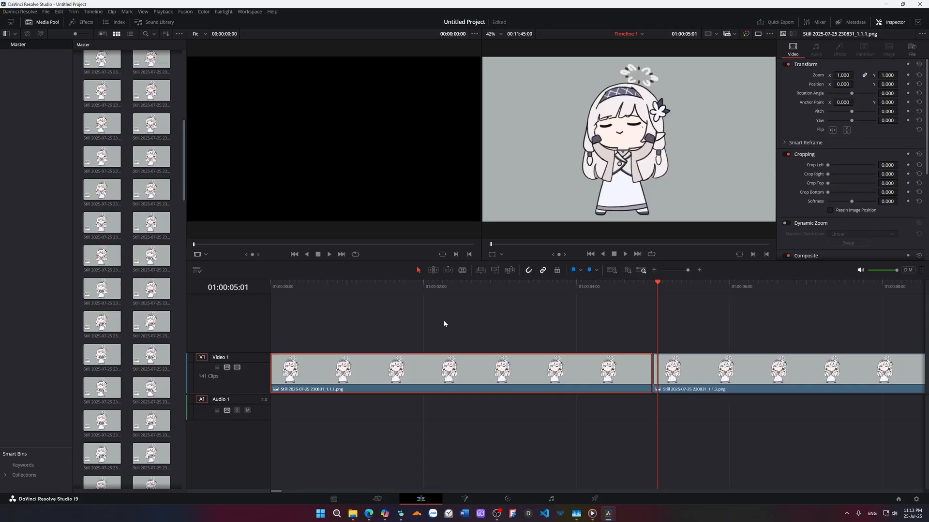
pyautogui.click(333, 428)
pyautogui.press('Home')
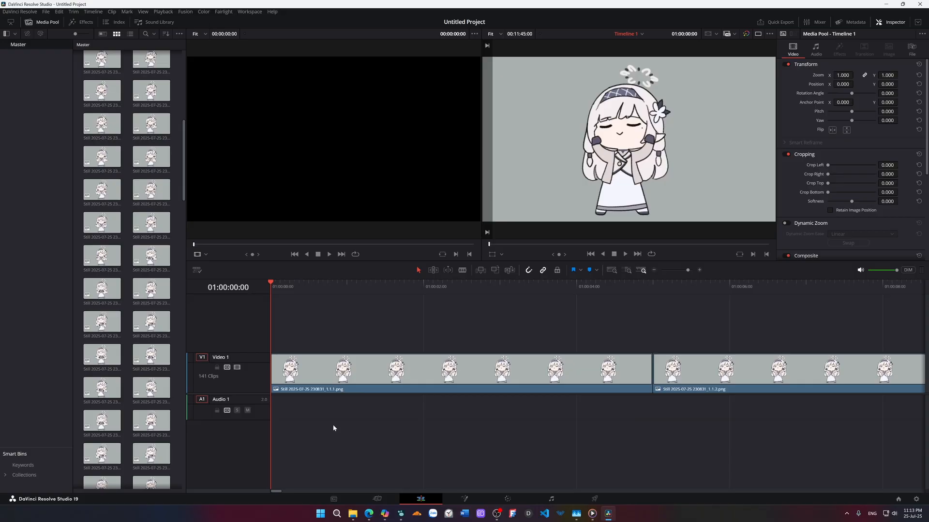
pyautogui.click(651, 379)
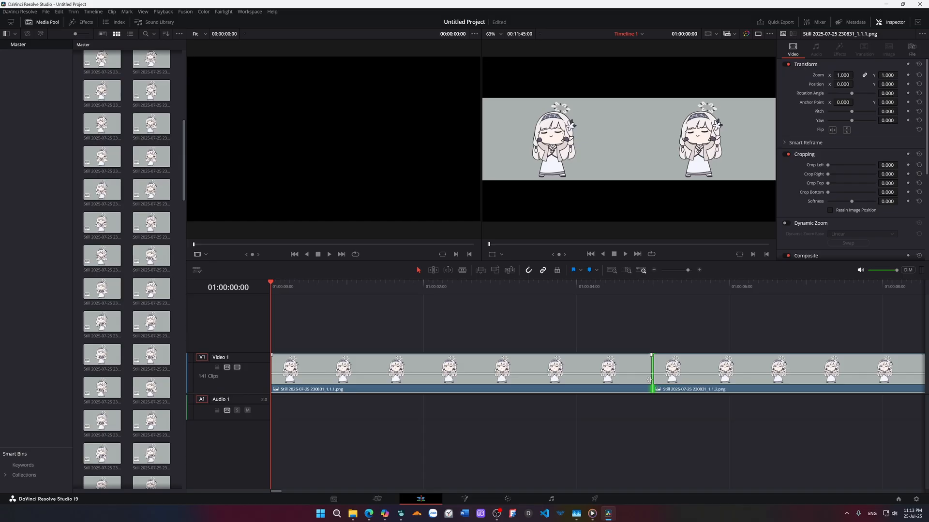
# Step: Skim the YouTube tutorial "How to create a Gif in DaVinci Resolve Studio 18.5 - Video to Gif Tutorial"
pyautogui.moveTo(352, 487)
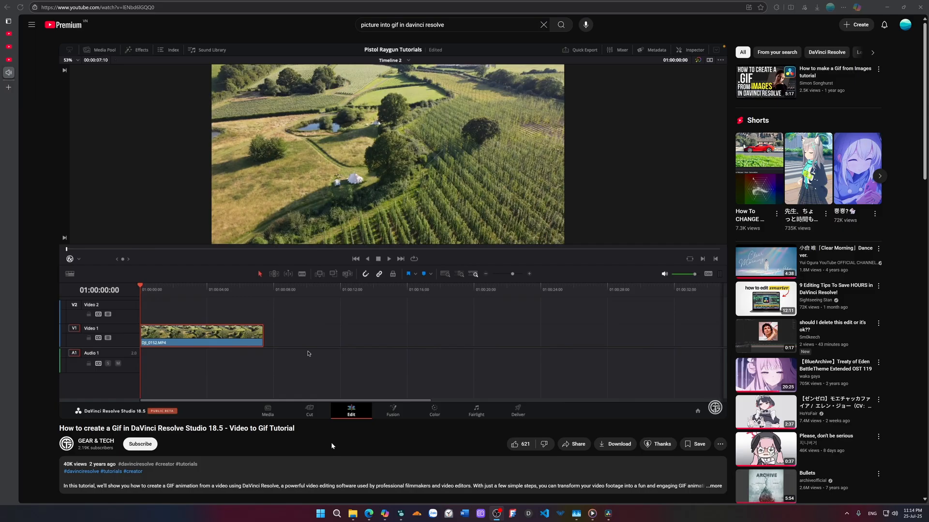
pyautogui.press('Right')
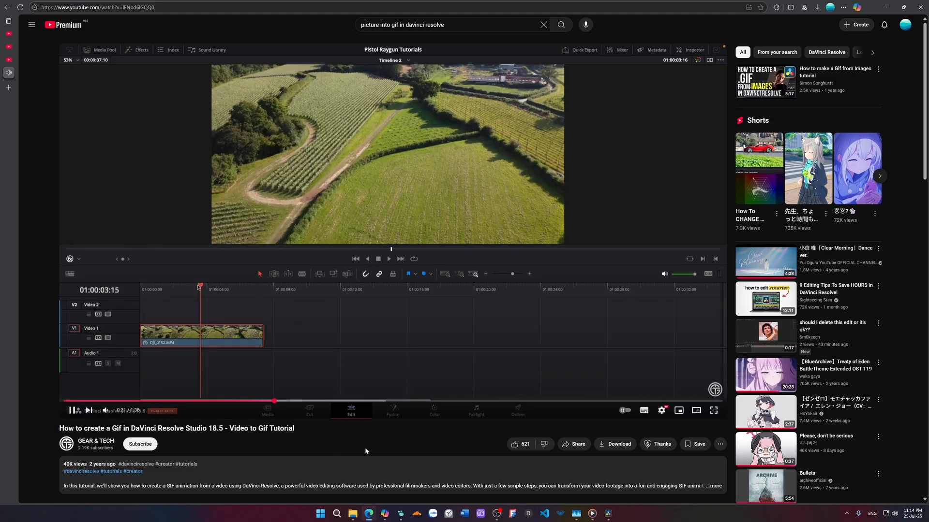
pyautogui.press('Right')
pyautogui.press('Right')
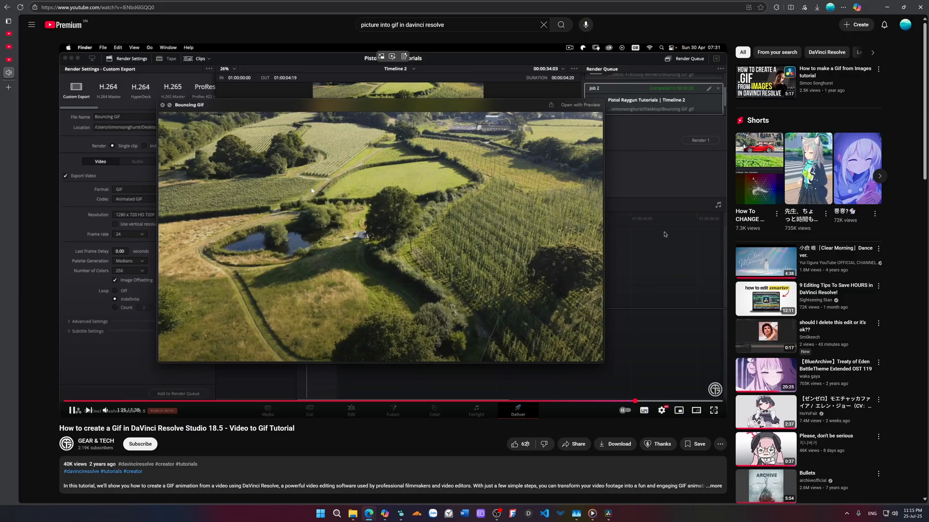
# Step: Return to the YouTube search results and open the video "Import image sequence in DaVinci Resolve 18"
pyautogui.hotkey('alt', 'Left')
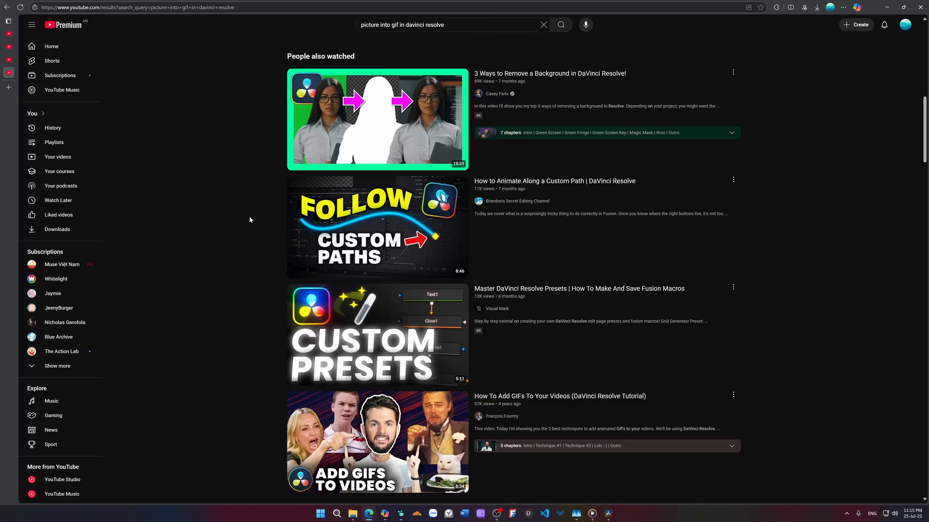
pyautogui.scroll(-5, 245, 237)
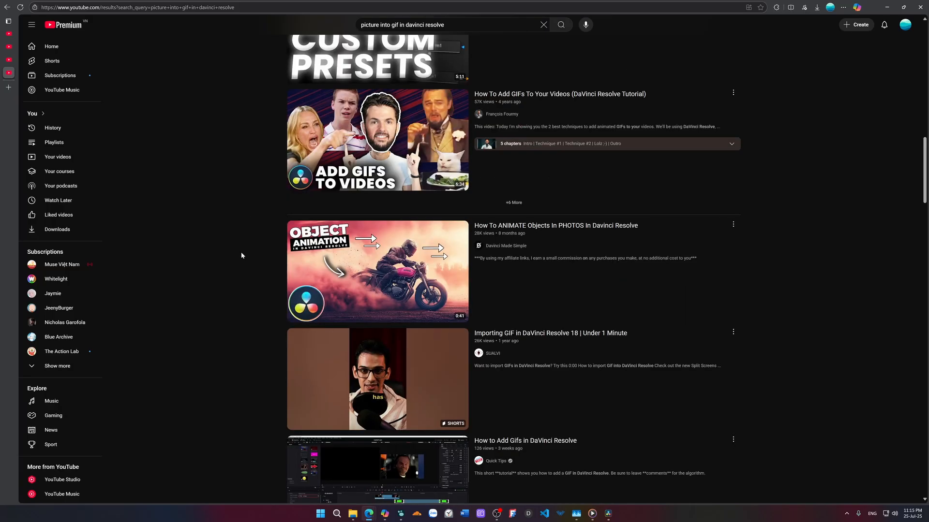
pyautogui.scroll(-5, 242, 255)
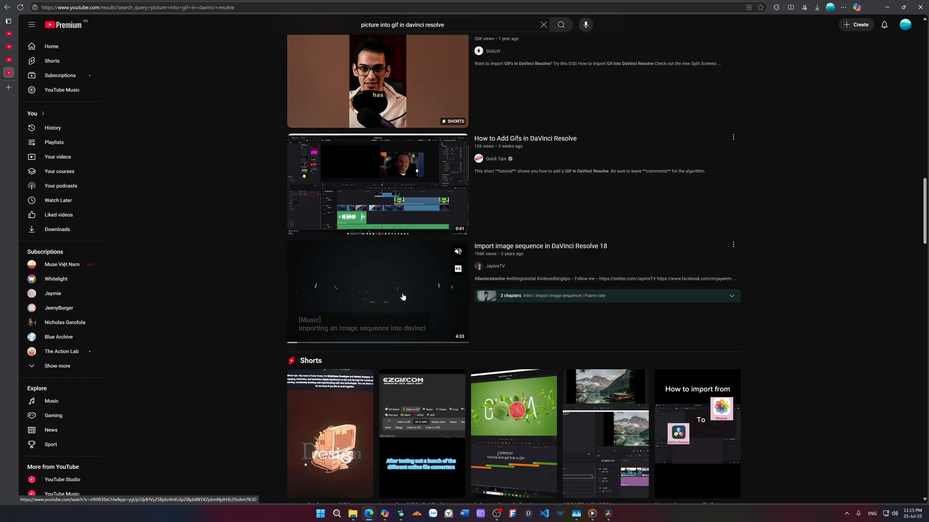
pyautogui.click(403, 297)
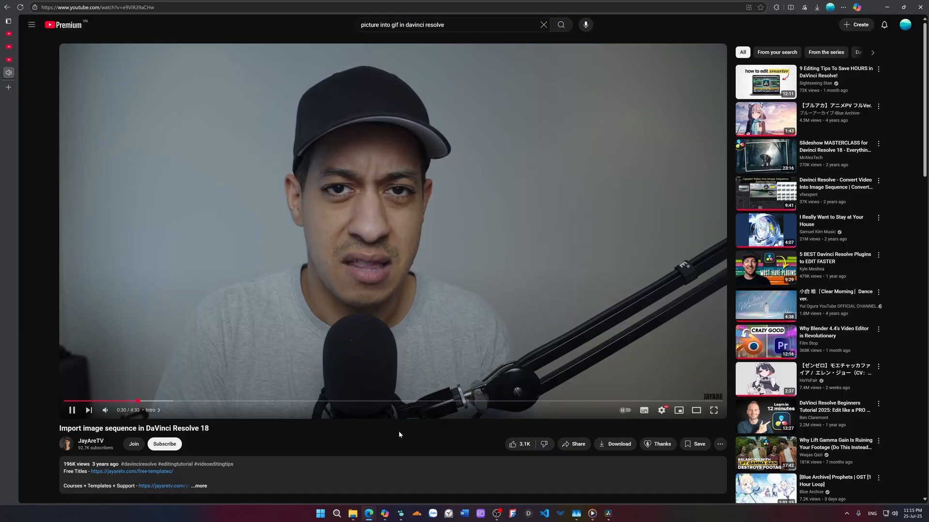
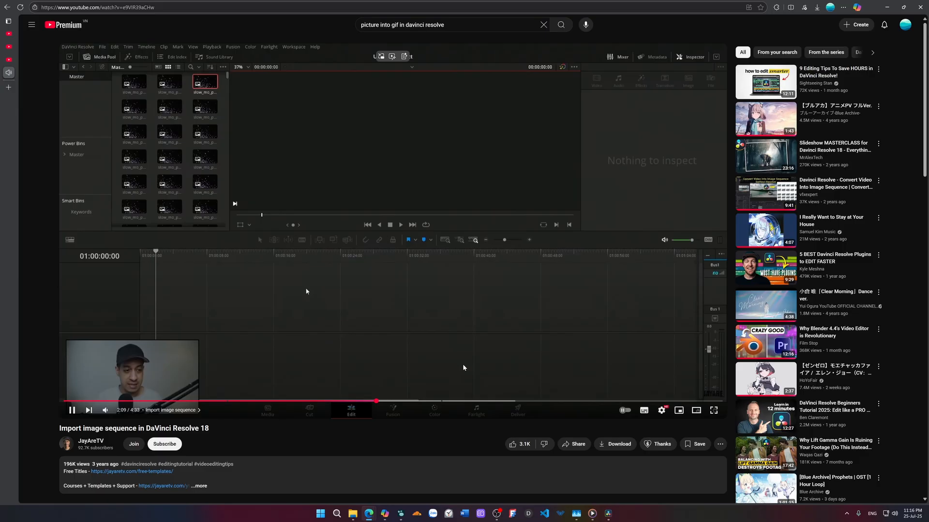
# Step: Skip ahead in the image sequence tutorial to the Frame Display Mode part, comparing it with the open DaVinci Resolve project
pyautogui.press('Right')
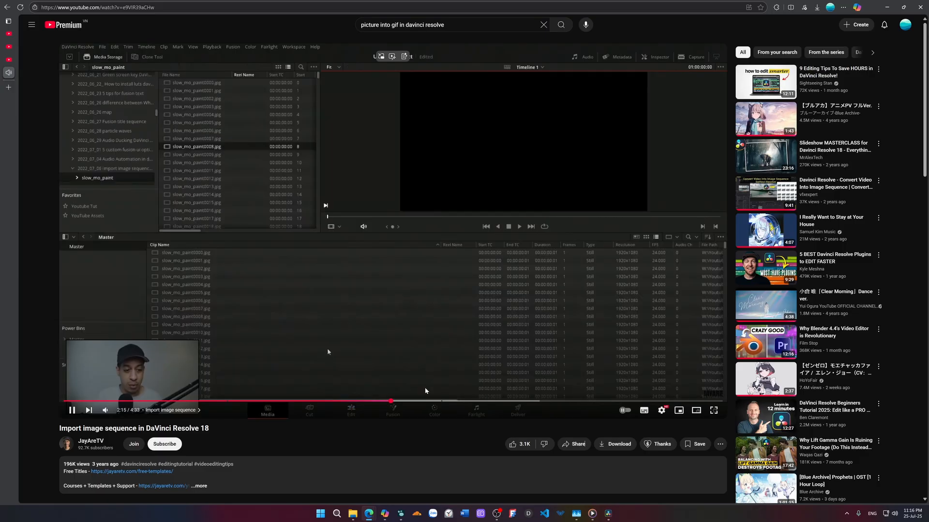
pyautogui.moveTo(411, 401); pyautogui.dragTo(411, 344)
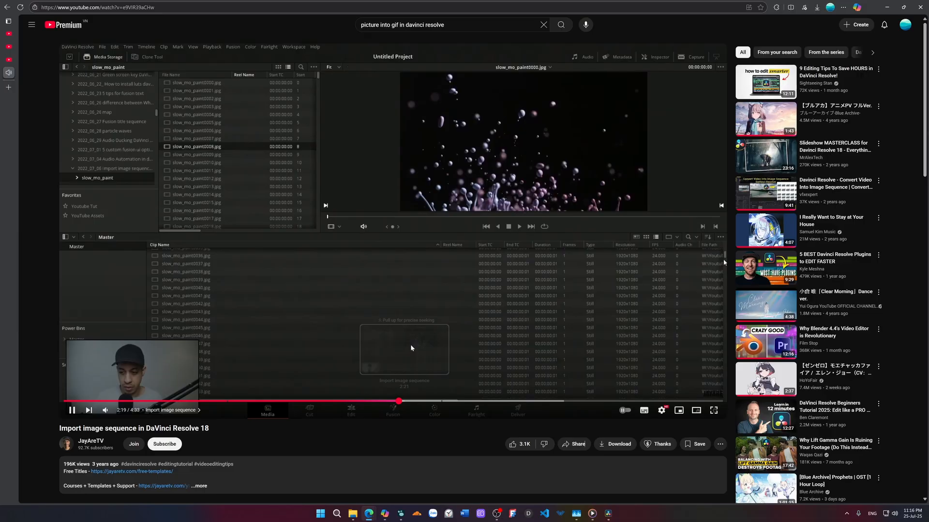
pyautogui.click(613, 516)
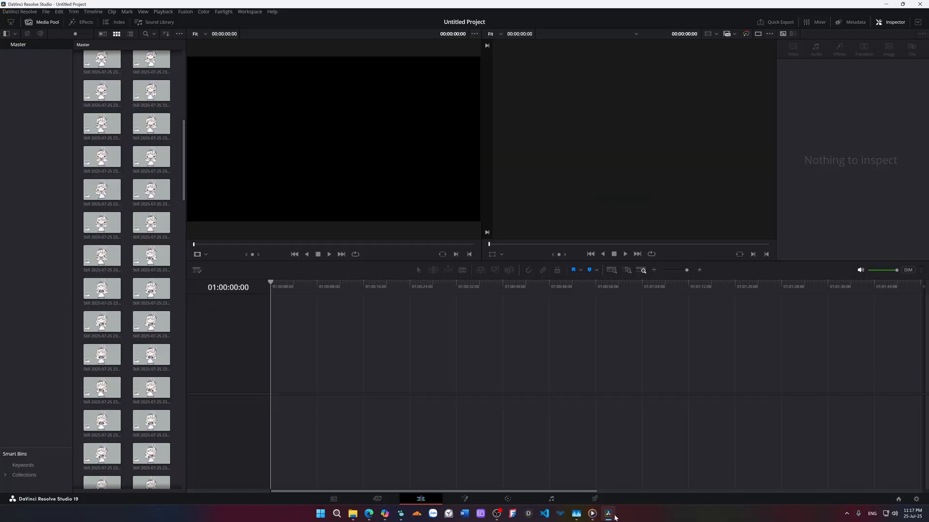
pyautogui.click(615, 517)
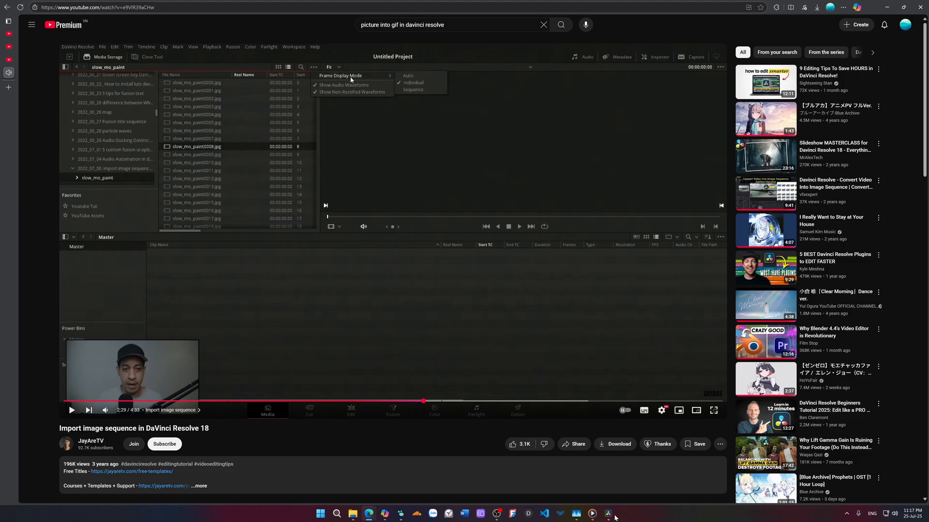
# Step: Switch to DaVinci Resolve, clear every clip from the media pool, and show the Hirari frames folder's stills as one image sequence
pyautogui.click(608, 514)
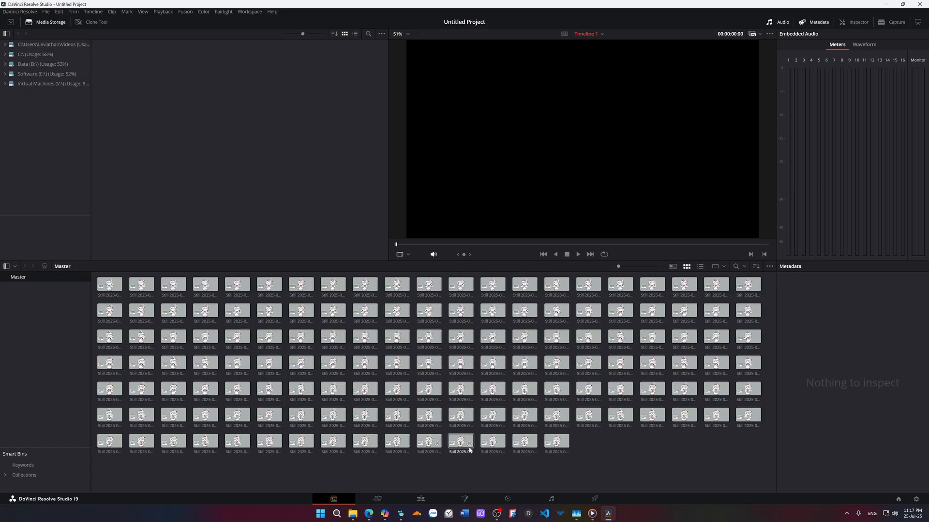
pyautogui.hotkey('ctrl', 'a')
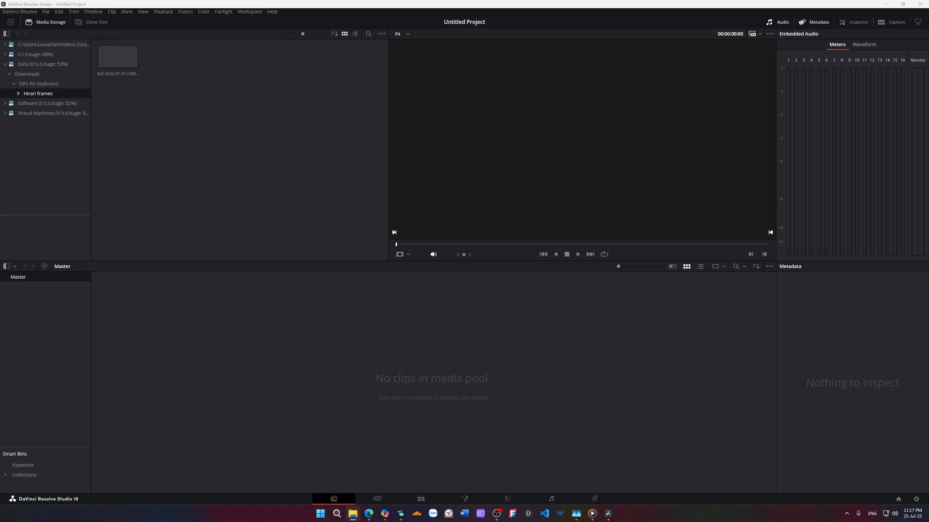
# Step: Permanently delete the PNG image sequence in the Hirari frames folder from disk
pyautogui.click(118, 57)
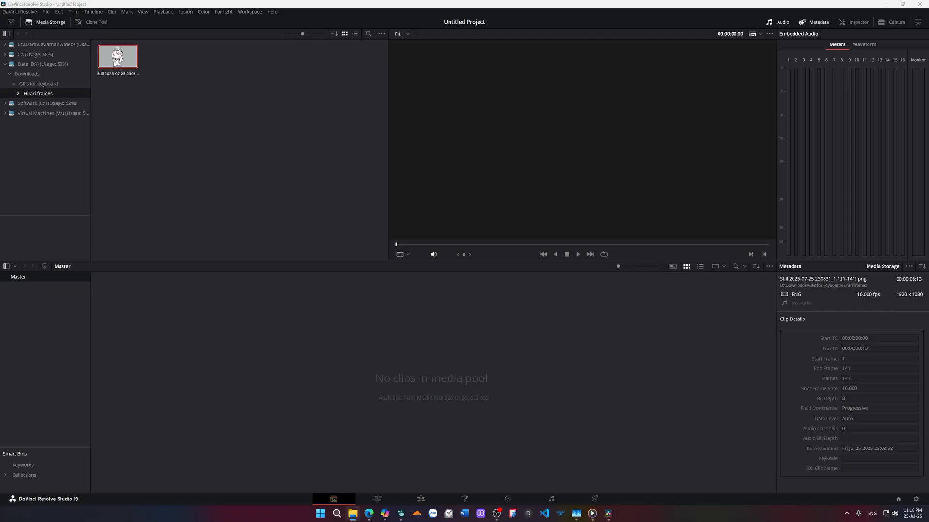
pyautogui.rightClick(127, 70)
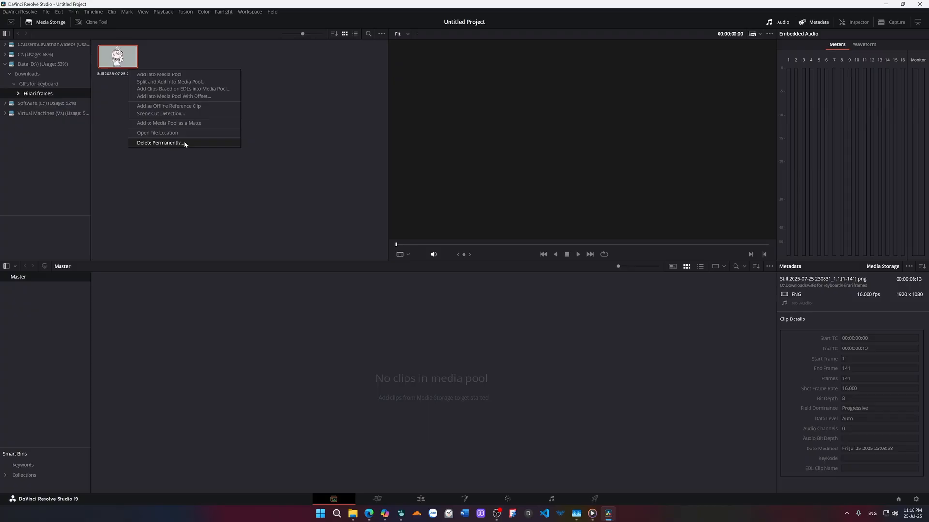
pyautogui.click(184, 144)
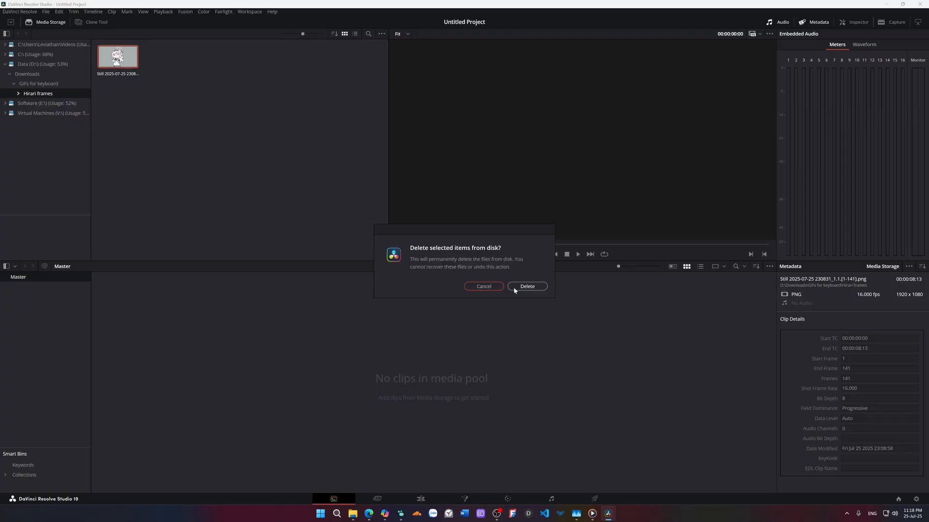
pyautogui.click(513, 286)
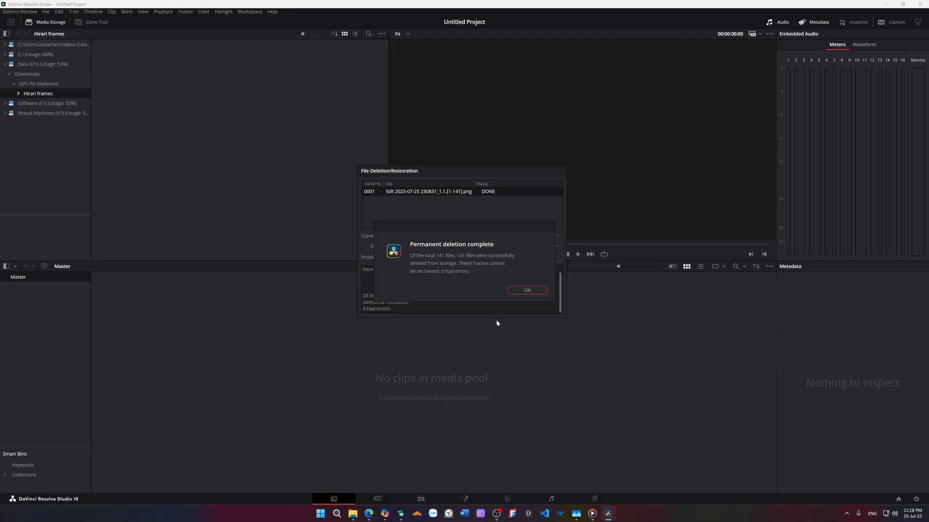
pyautogui.press('Return')
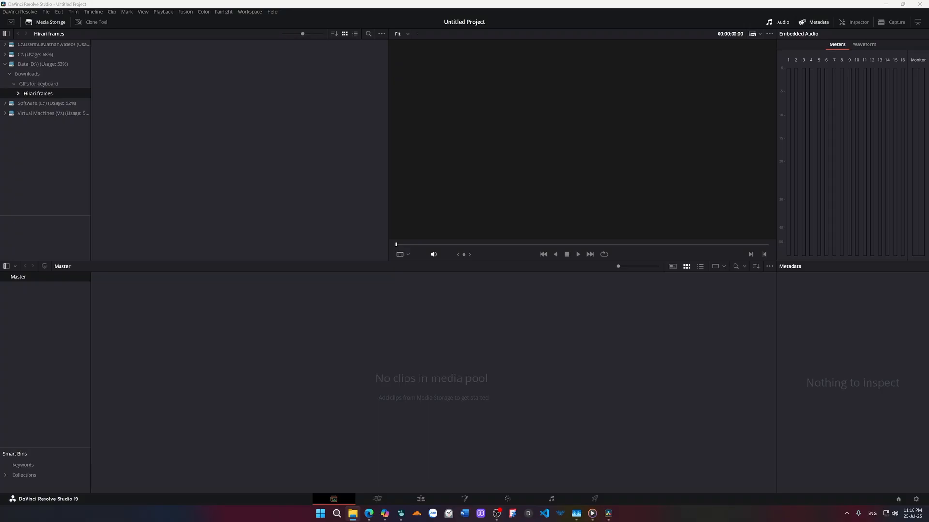
# Step: Try to load the PNG still of the Hirari frames - Copy folder from media storage and dismiss the missing-media dialog
pyautogui.click(155, 94)
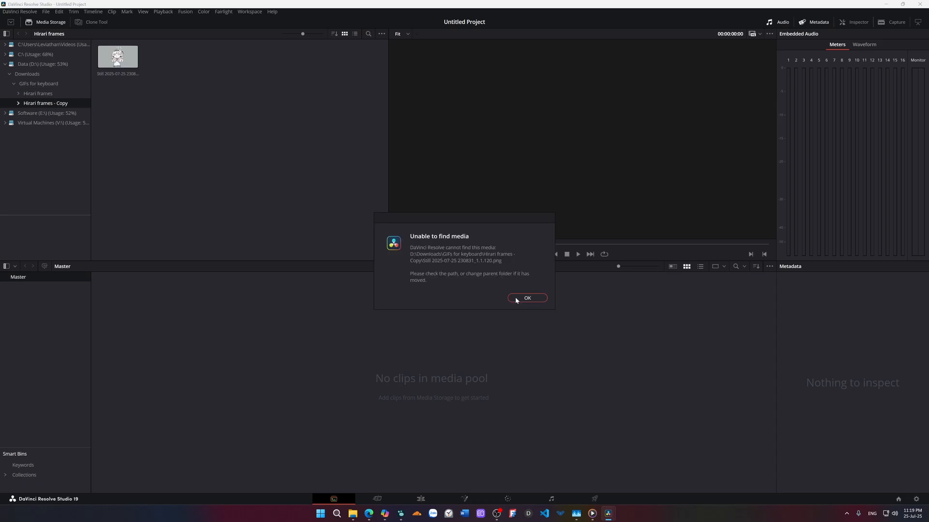
pyautogui.click(515, 299)
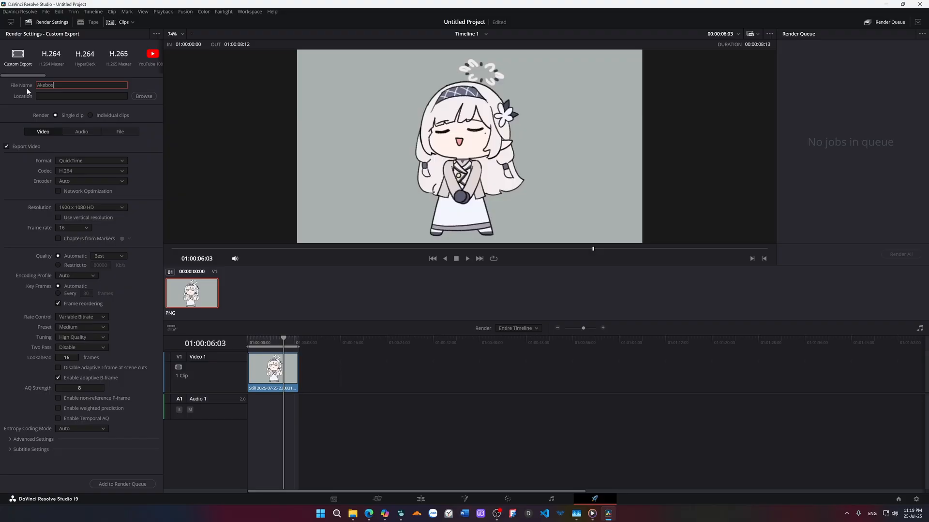
# Step: Configure the timeline export as a 16 fps animated GIF named AkeboshiHimari00 in D:\Downloads\GIFs for keyboard, and render it through the queue
pyautogui.write('hiHimari00')
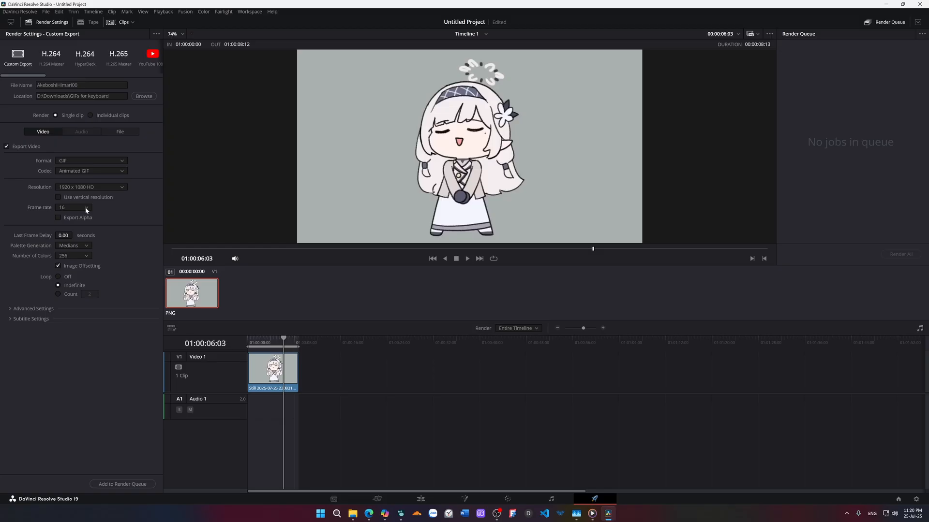
pyautogui.click(33, 308)
pyautogui.scroll(-1, 22, 466)
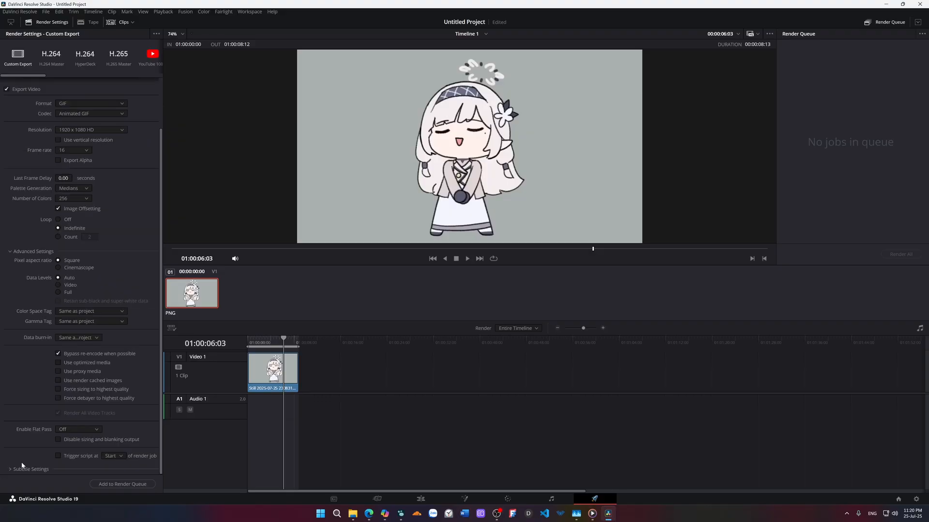
pyautogui.scroll(1, 22, 465)
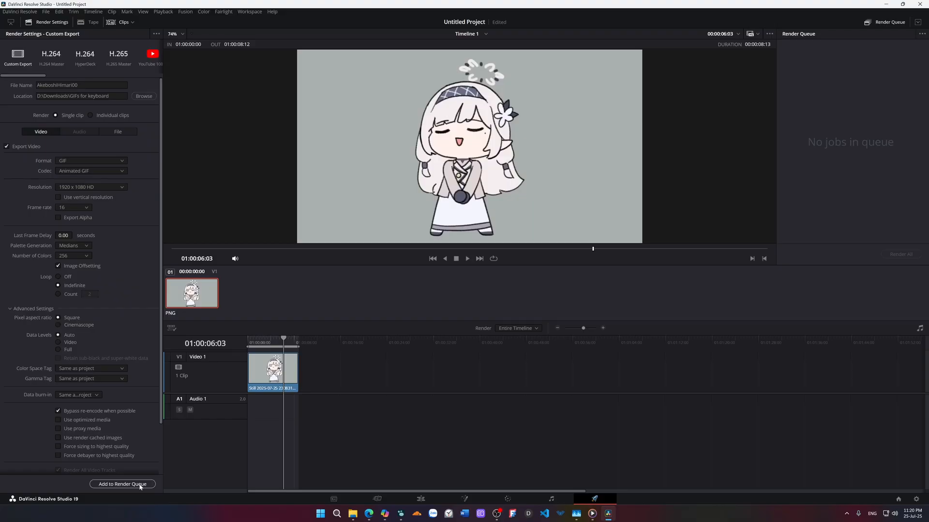
pyautogui.click(140, 485)
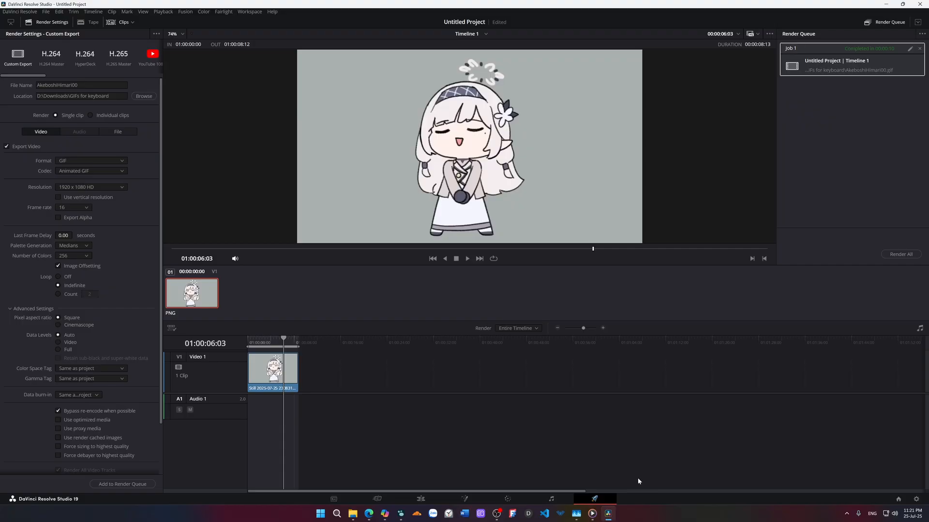
# Step: Switch to the AULA F108Pro software and import AkeboshiHimari00.gif from the GIFs for keyboard folder as a screen animation
pyautogui.click(560, 514)
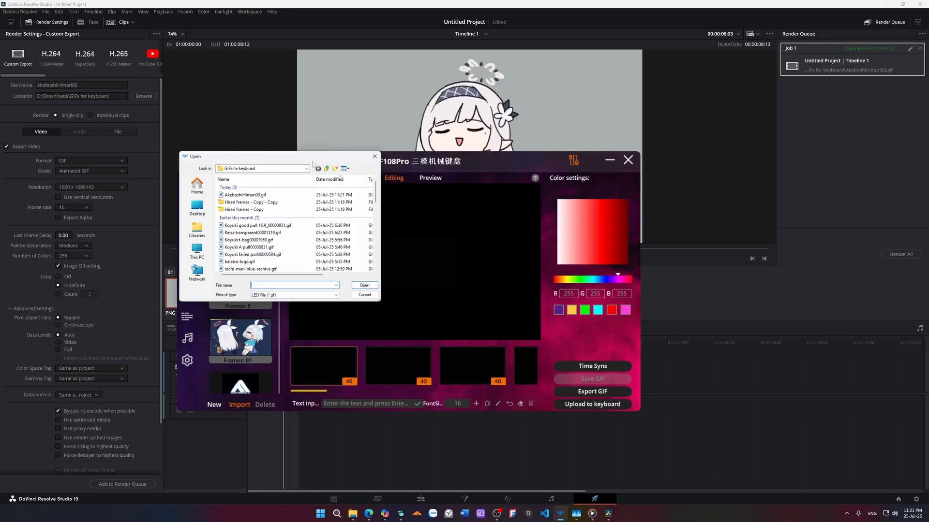
pyautogui.doubleClick(339, 270)
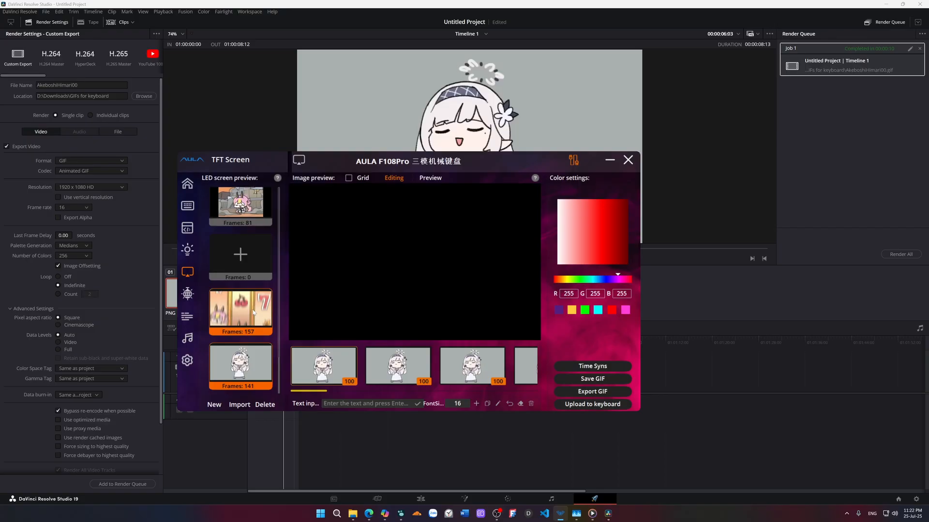
# Step: Compare the slot-machine animation's frame delays with the imported dance animation's, and upload the dance animation to the keyboard without saving modifications
pyautogui.click(242, 309)
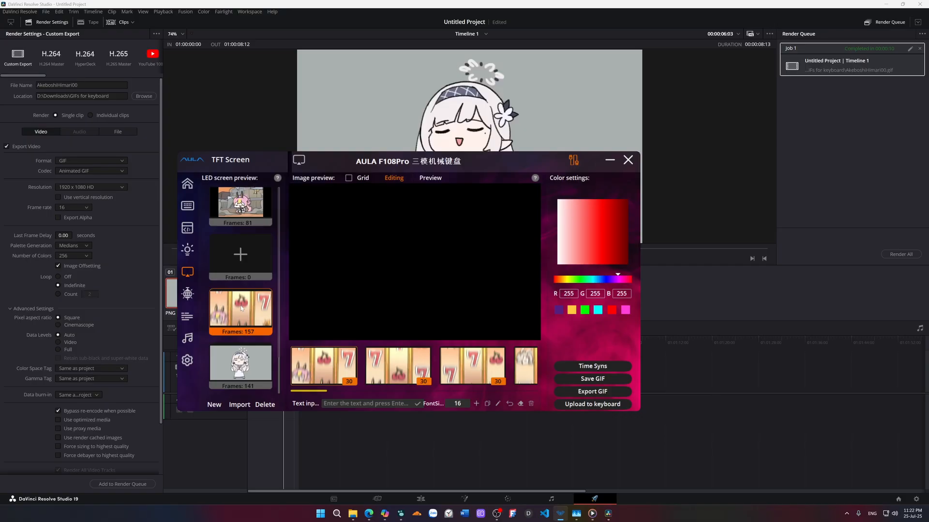
pyautogui.click(240, 364)
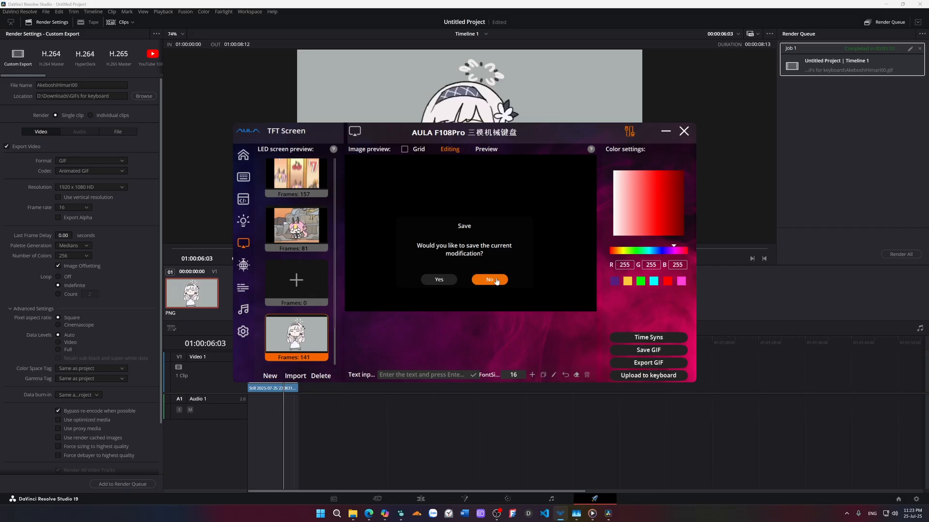
pyautogui.click(496, 281)
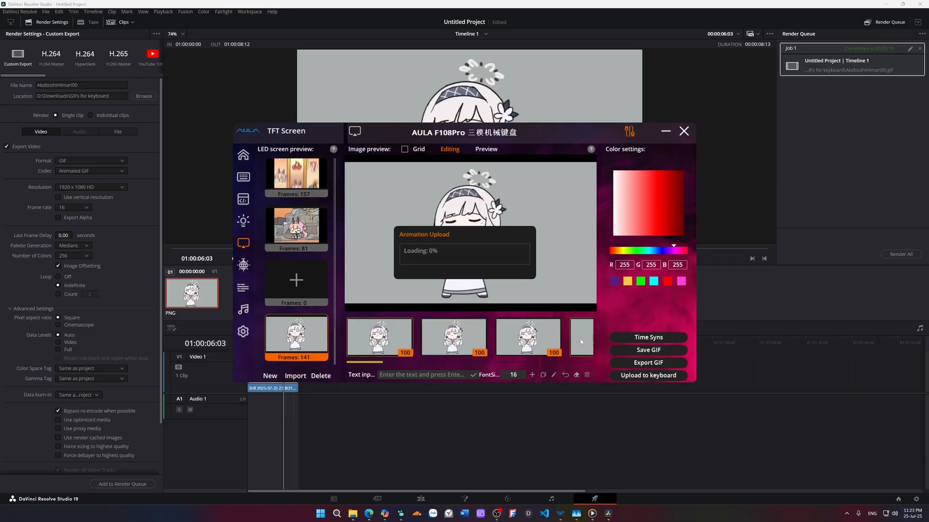